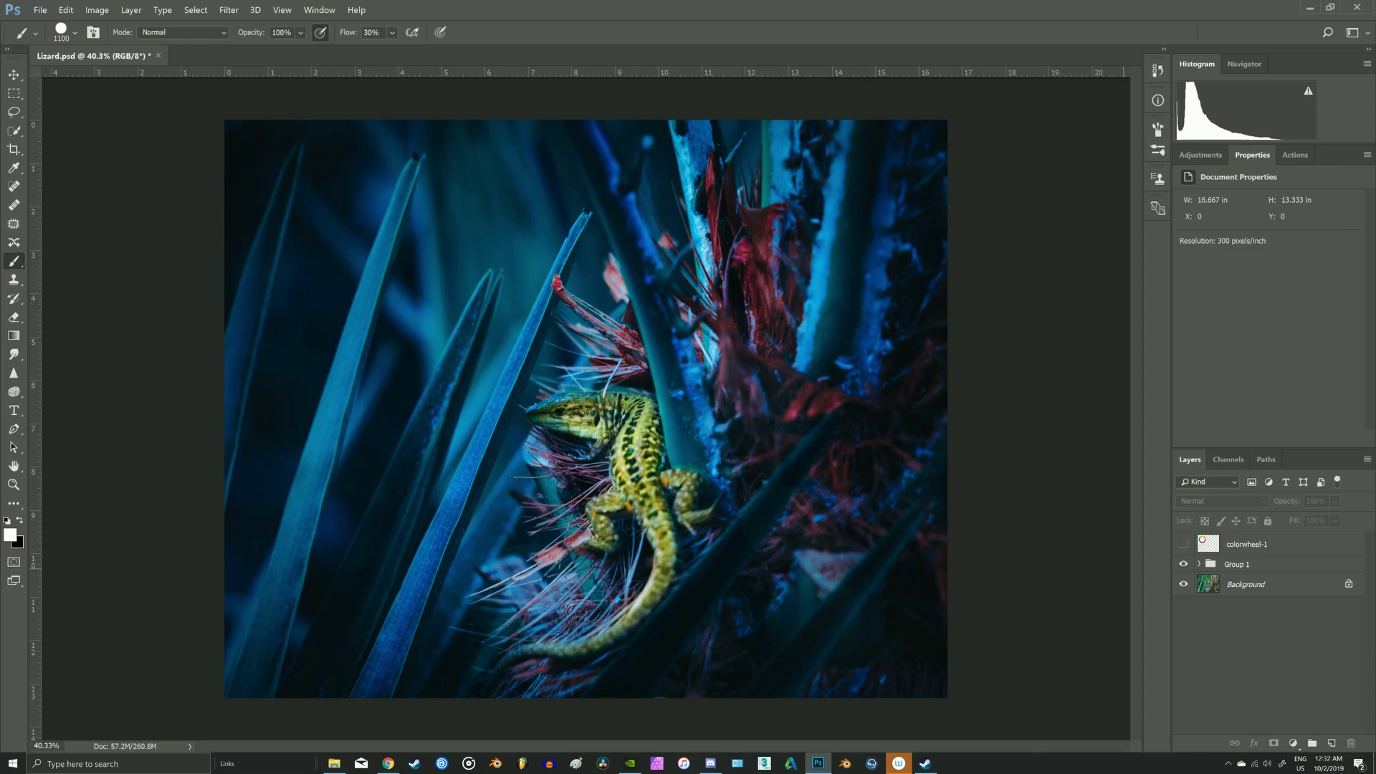
Compare the edited lizard image with the original by toggling Group 1's visibility, and examine the group's layers
click(1184, 564)
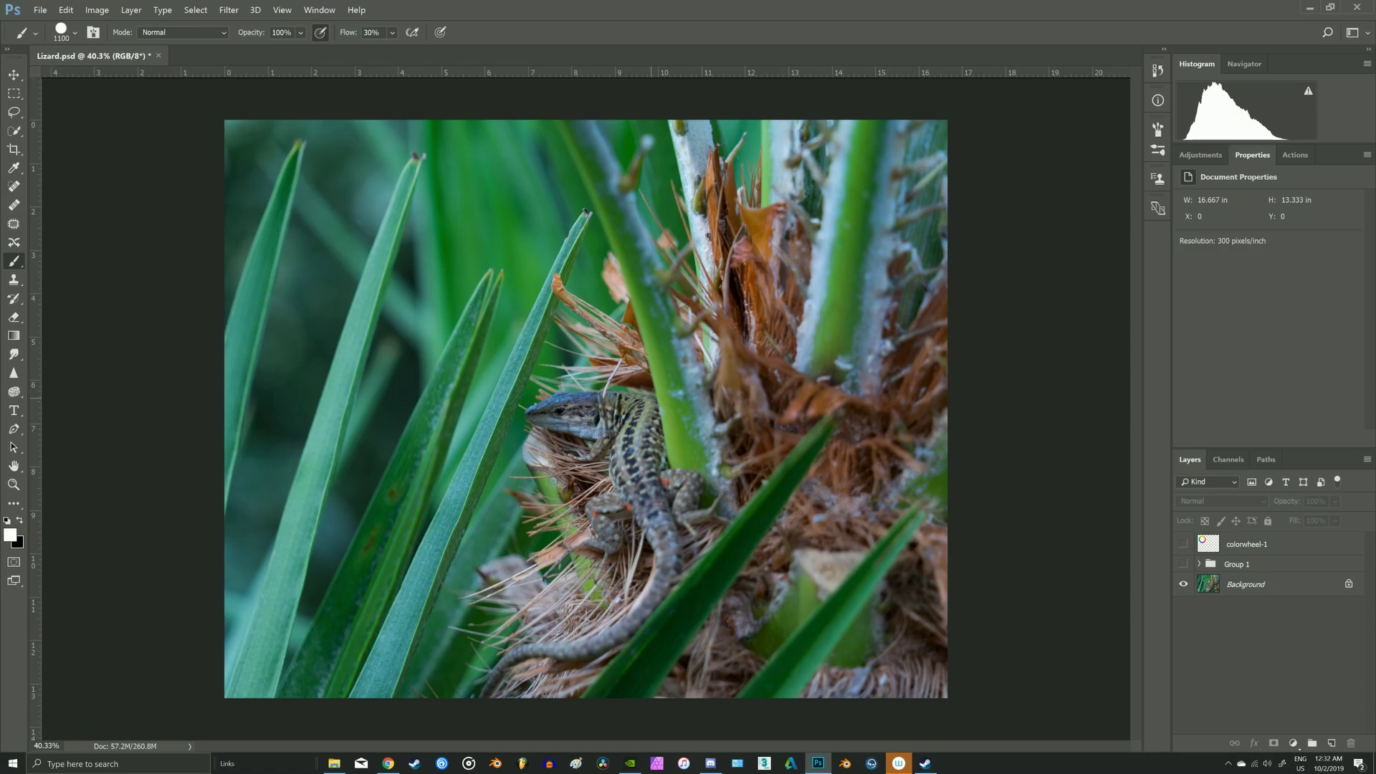
click(1183, 564)
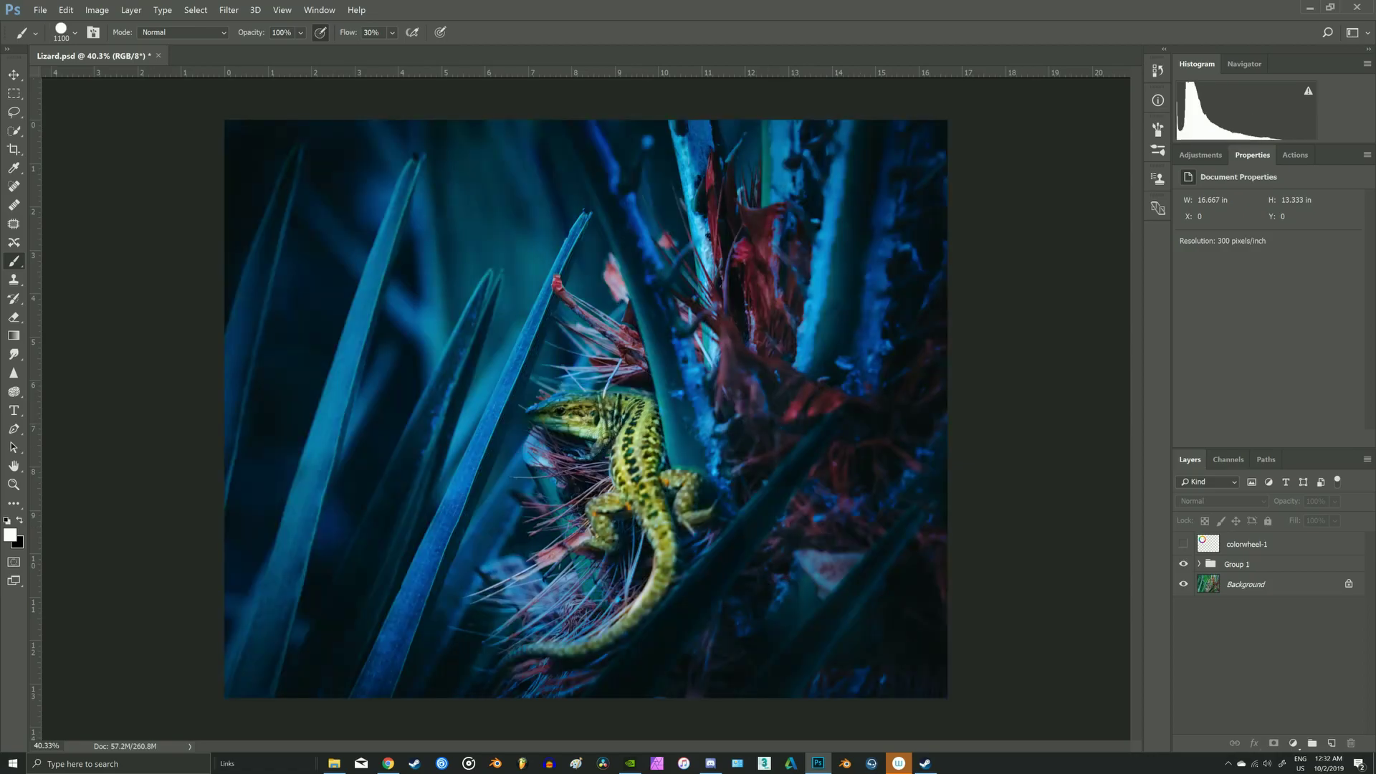
click(1199, 564)
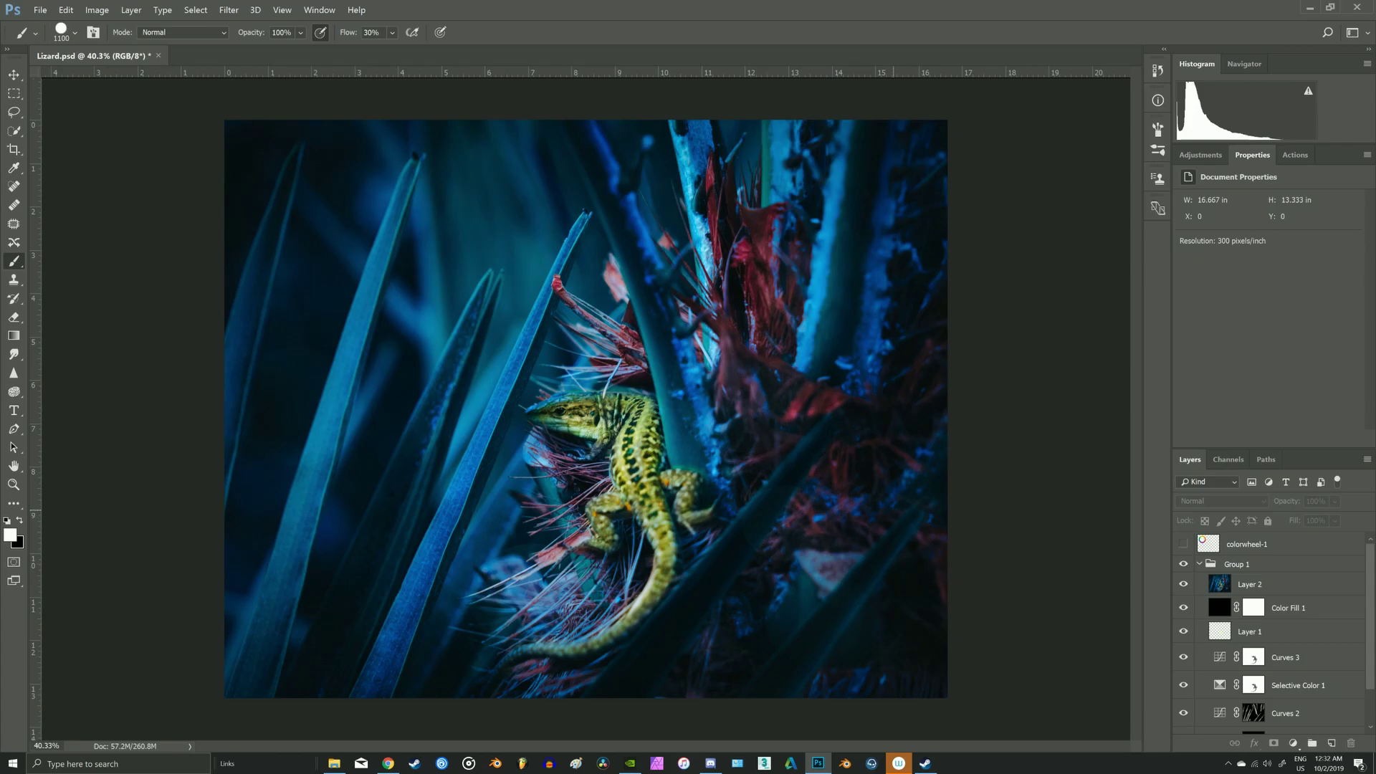
click(1200, 564)
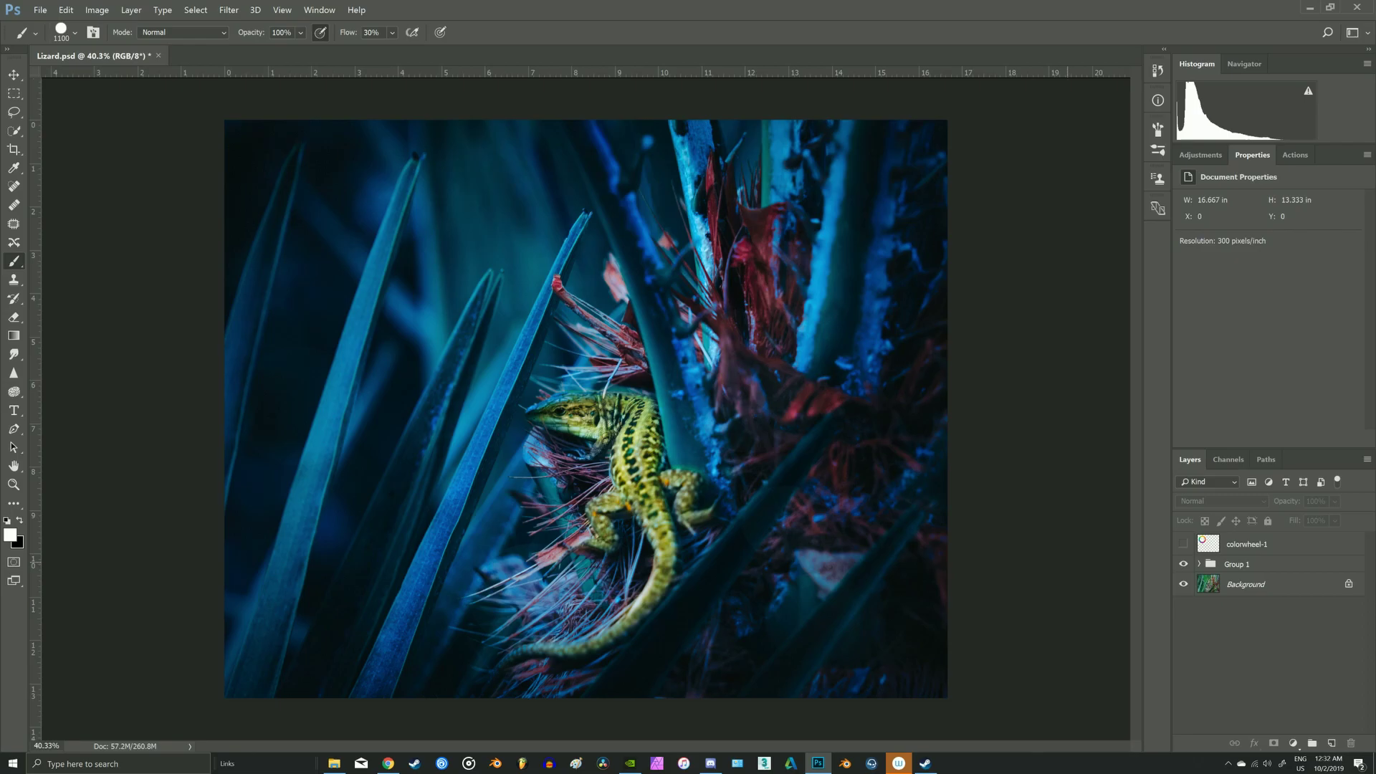
Open the Lizard raw photo from the Magic Lizard folder with Adobe Photoshop CC 2017 and reset it to Camera Raw Defaults
click(334, 763)
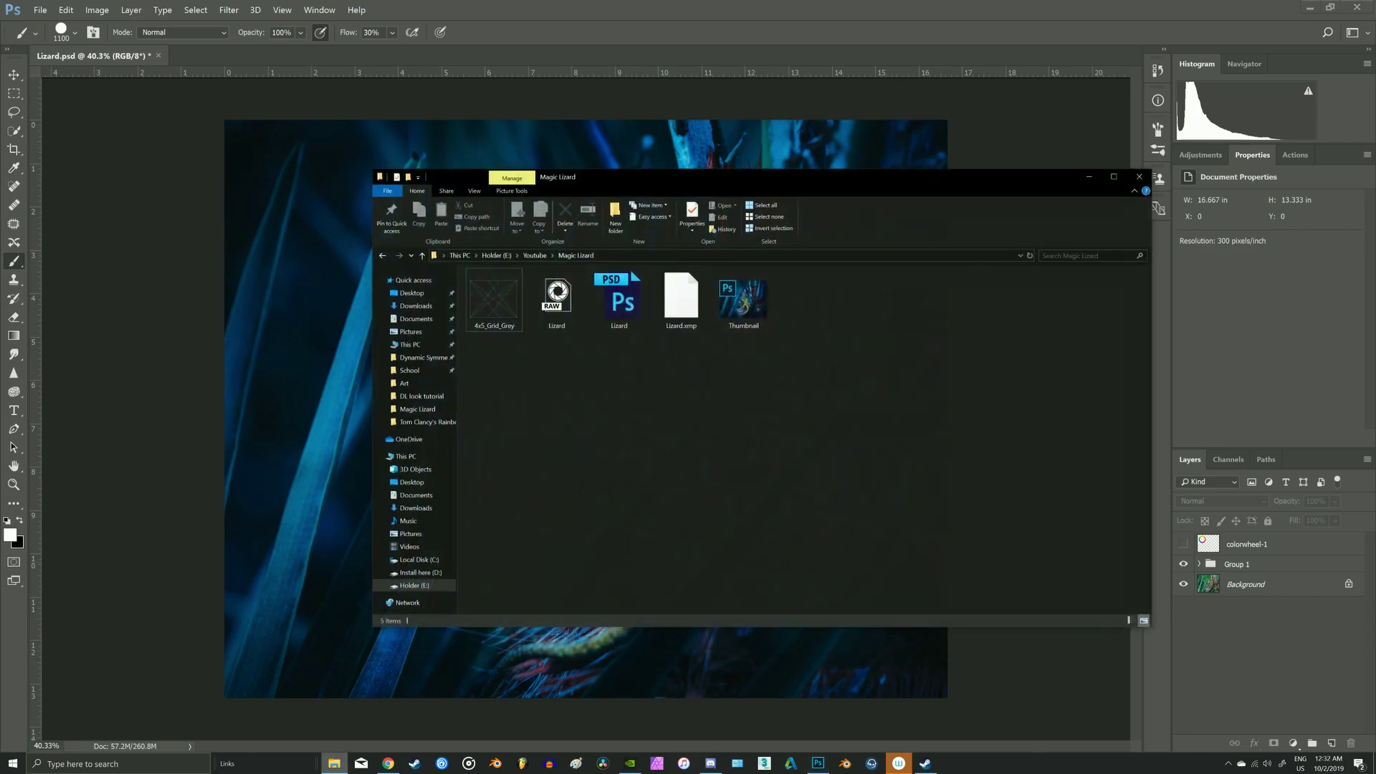
right_click(562, 295)
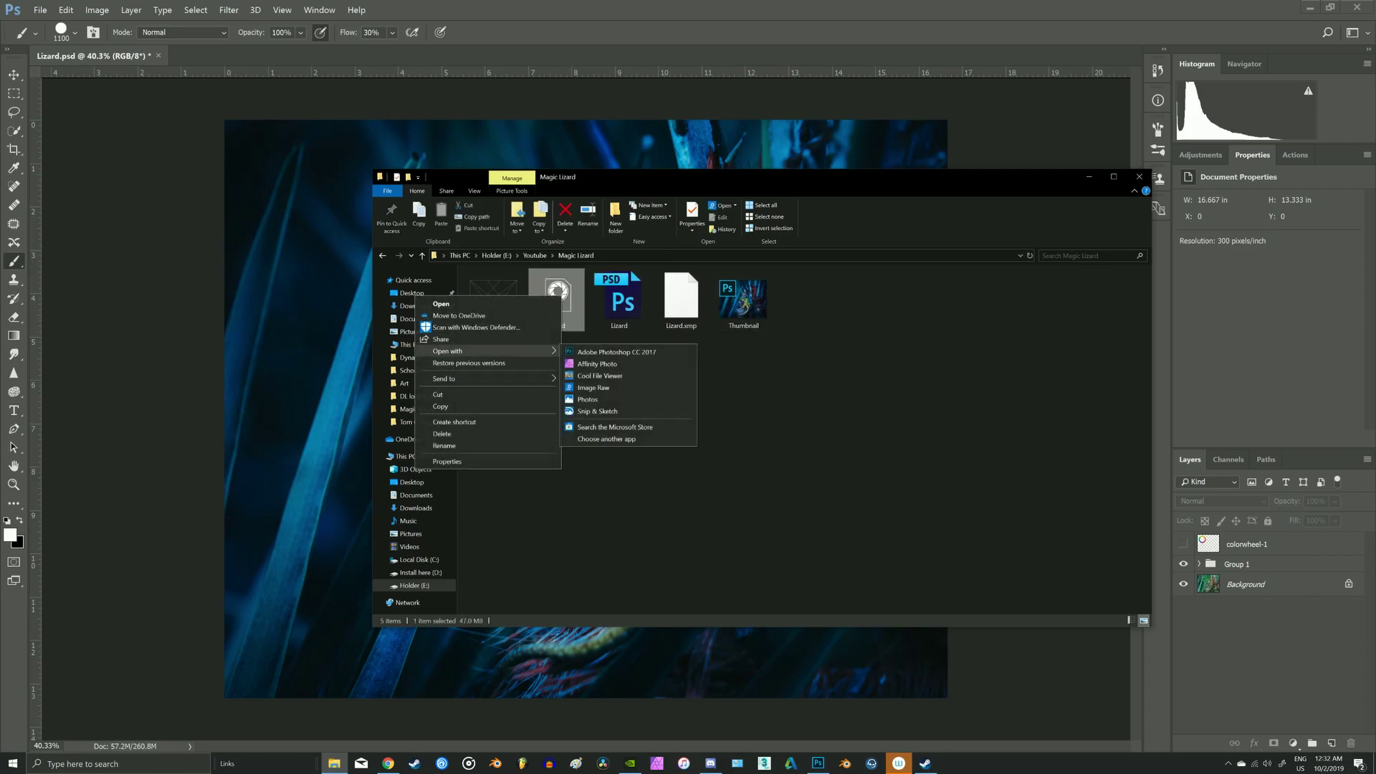
click(571, 354)
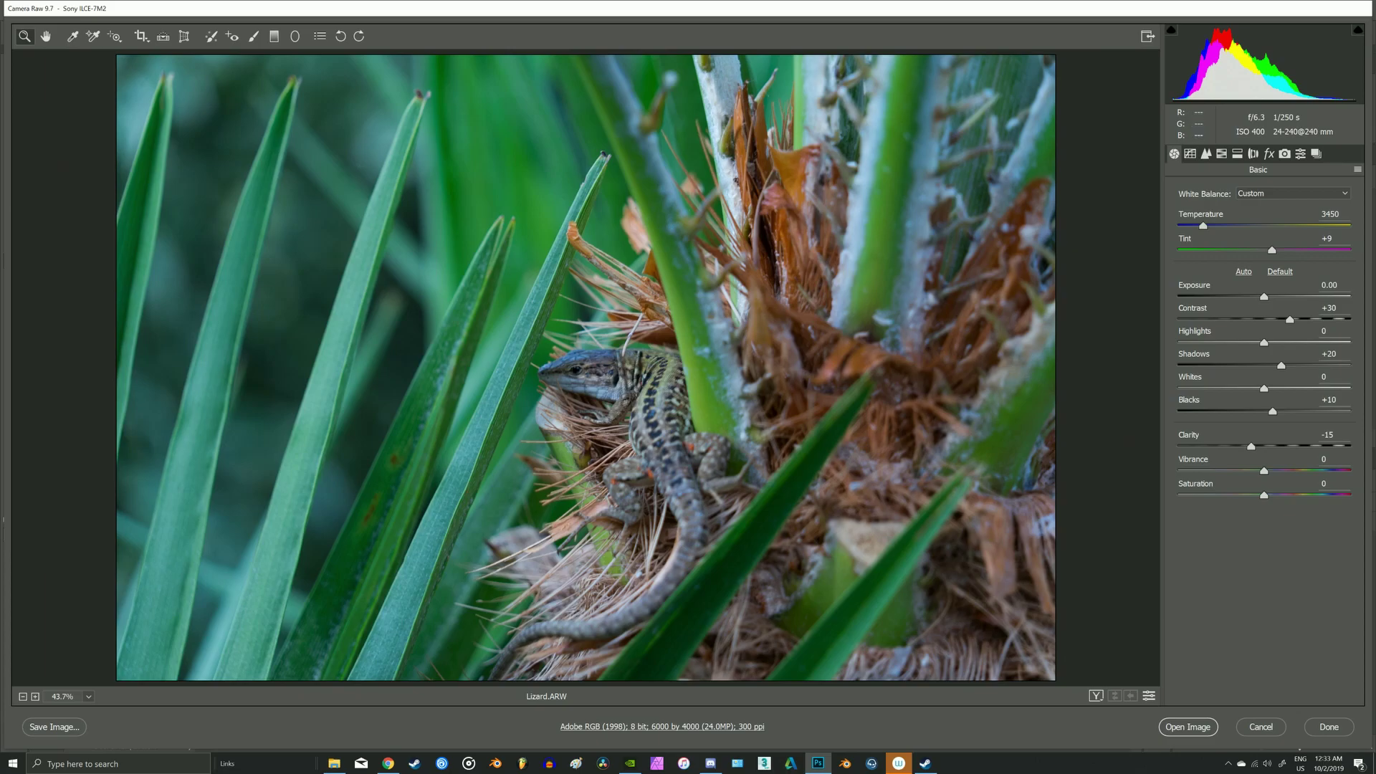
click(1358, 170)
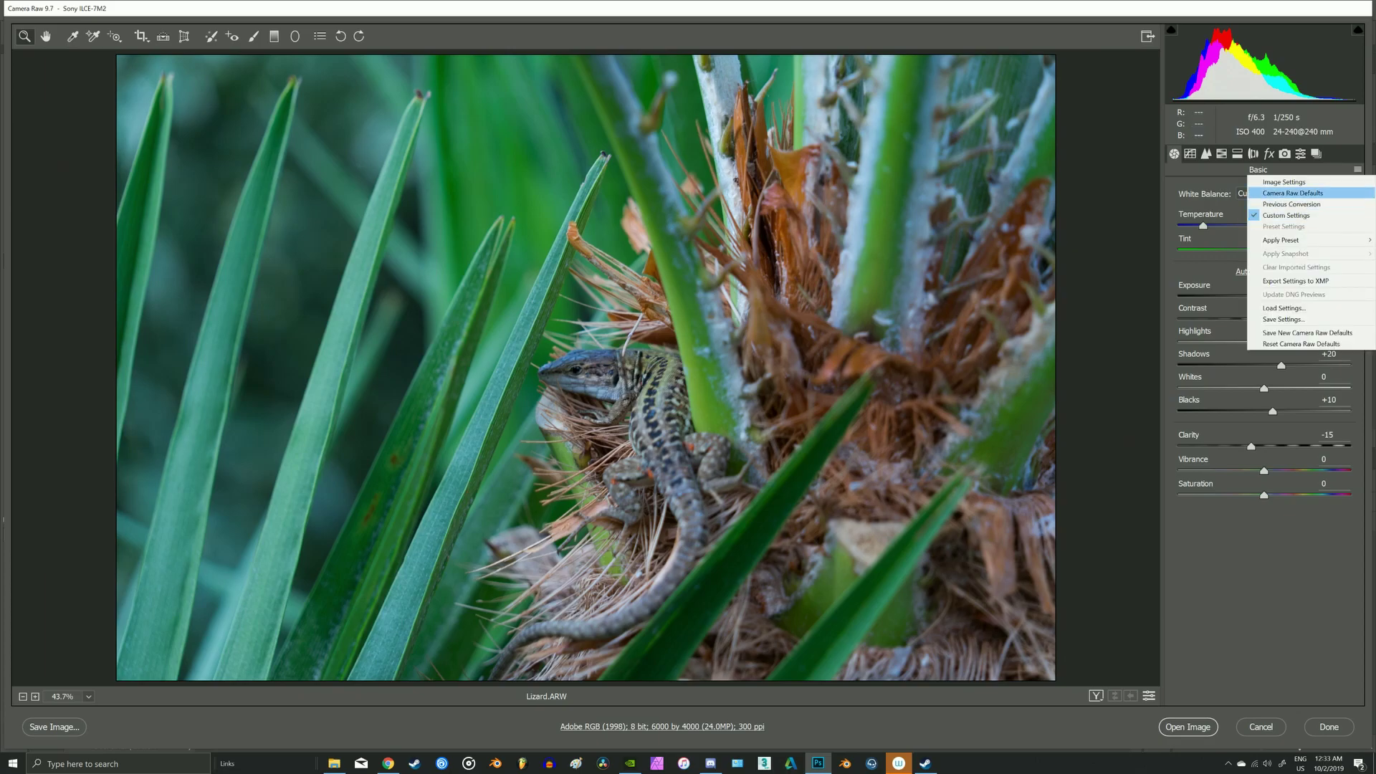
click(1311, 194)
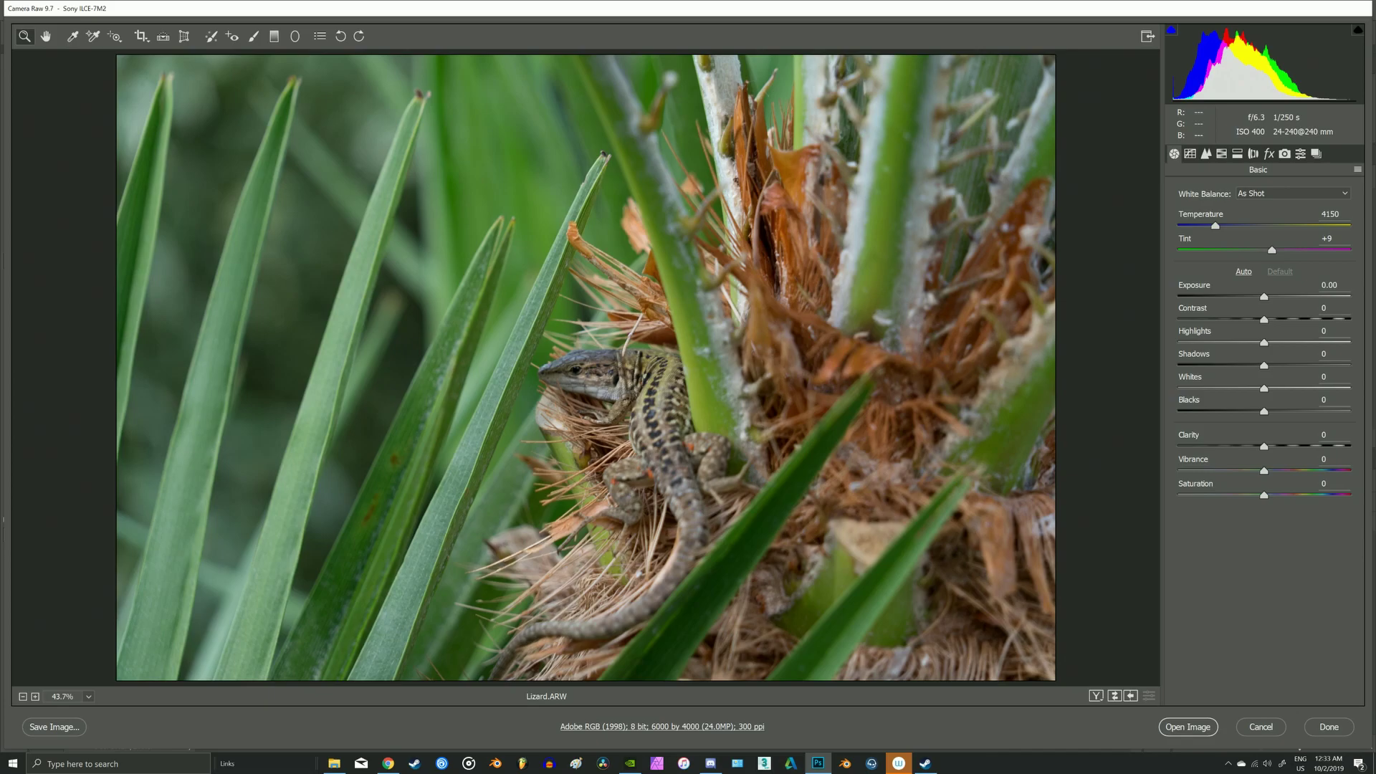
Cool the white balance to a temperature of 3400 and set the contrast to +30
drag(1215, 226, 1202, 225)
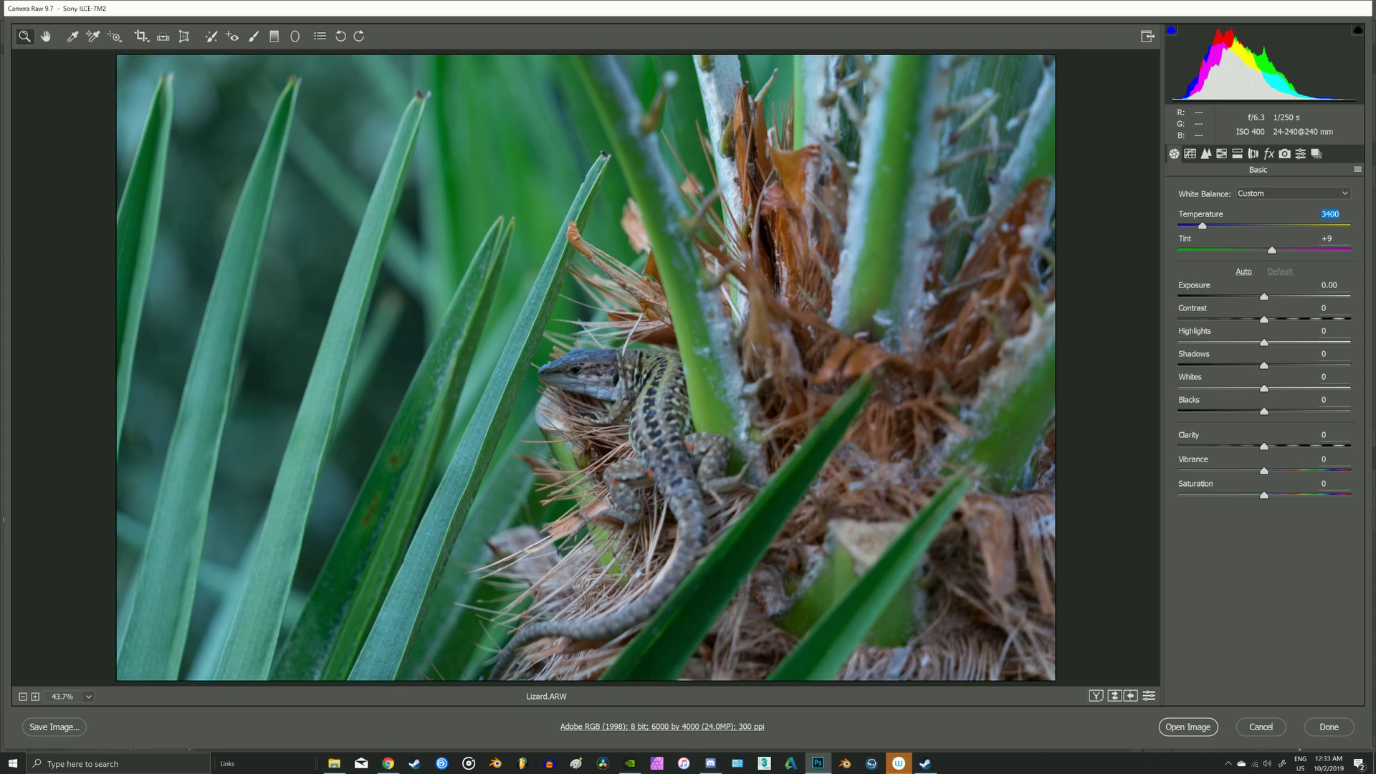
drag(1264, 320, 1293, 320)
key(Down)
key(Down)
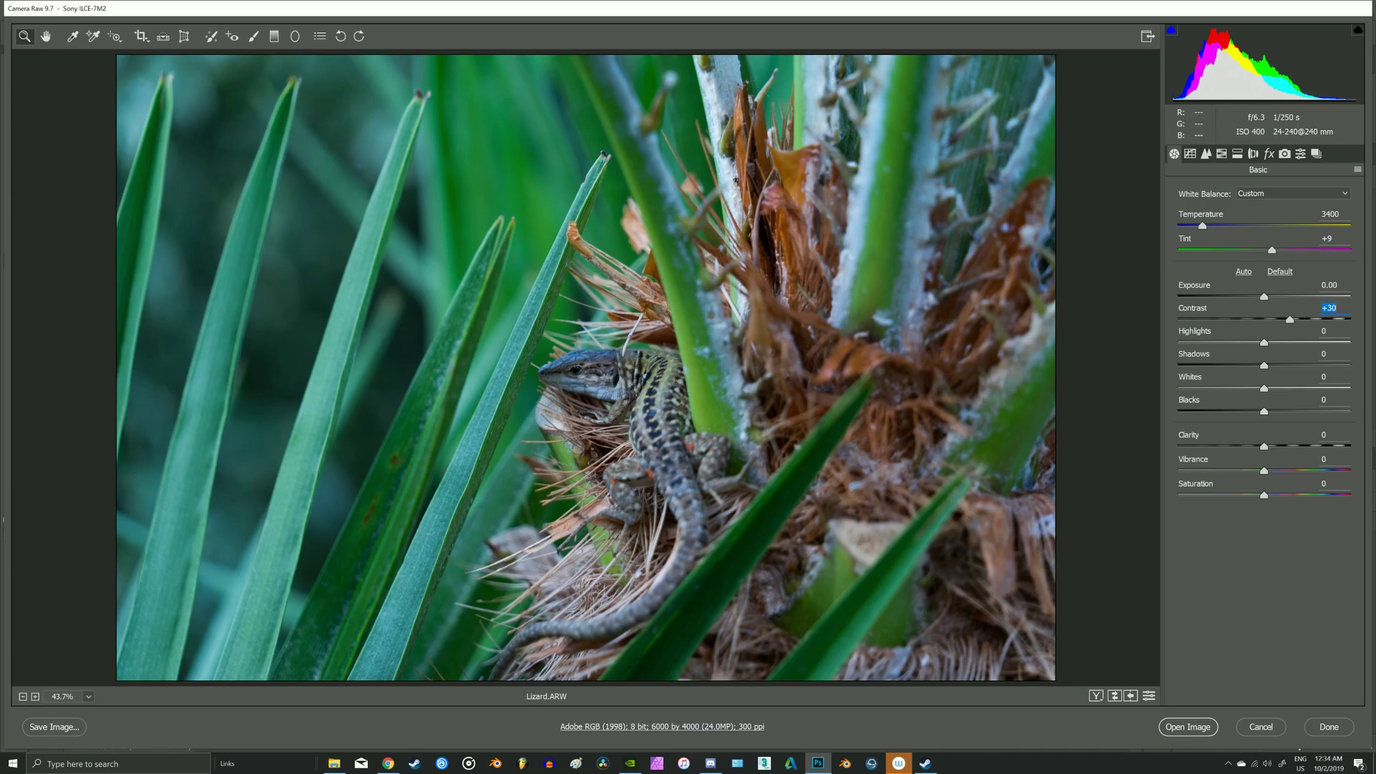
Set the highlights to -10 and the shadows to +15
key(Tab)
key(Down)
key(Down)
key(Down)
key(Down)
key(Down)
key(Down)
key(Down)
key(Down)
key(Down)
key(Tab)
key(Up)
key(Up)
key(Up)
key(Up)
key(Up)
key(Up)
key(Up)
key(Up)
key(Up)
key(Up)
key(Up)
key(Up)
key(Up)
key(Up)
key(Up)
Set the whites to +10, the blacks to -6 and the clarity to -15
key(Tab)
key(Up)
key(Up)
key(Up)
key(Up)
key(Up)
key(Up)
key(Up)
key(Up)
key(Up)
key(Up)
key(Up)
key(Up)
key(Tab)
key(Down)
key(Down)
key(Down)
drag(1263, 447, 1251, 447)
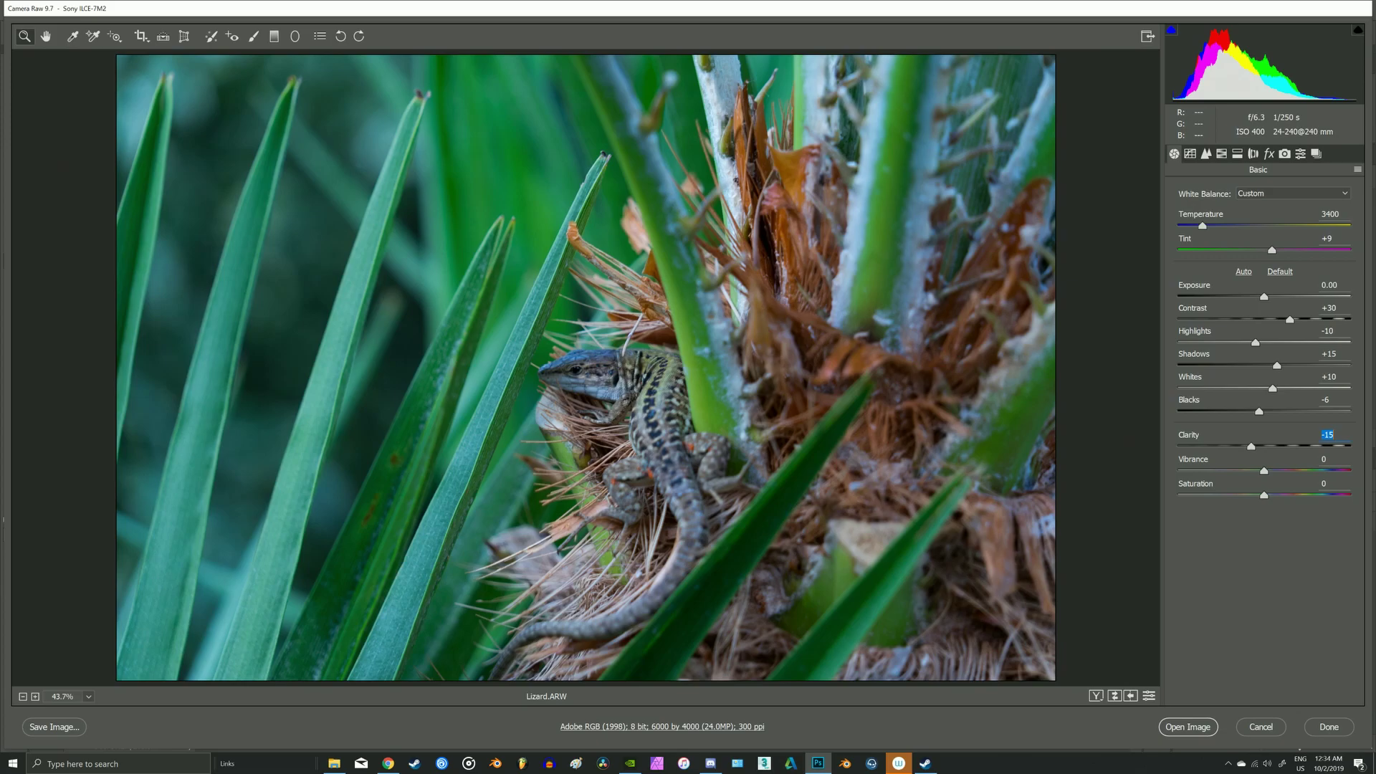
Reduce the sharpening amount to its minimum and open the raw photo as an editable image
key(ctrl+alt+3)
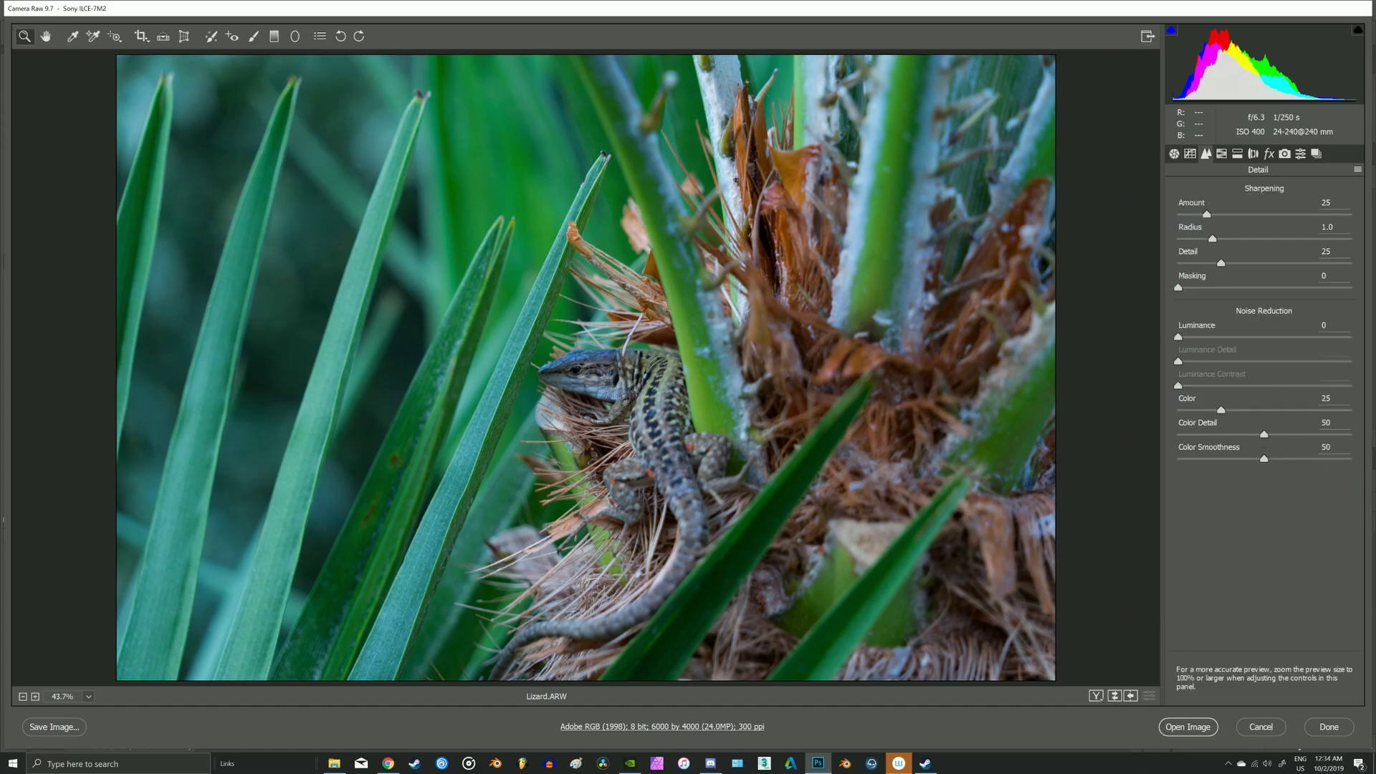
drag(1207, 214, 1179, 214)
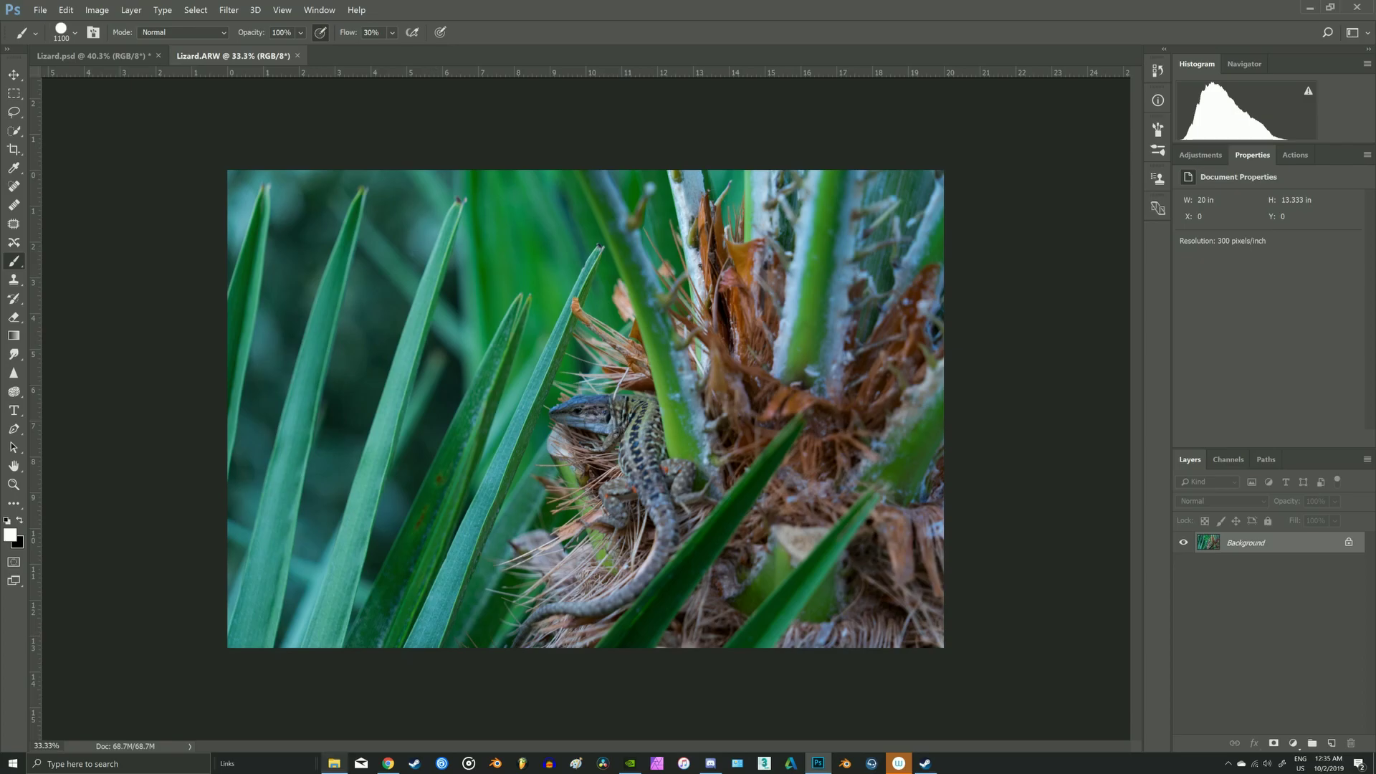
Place 4x5_Grid_Grey from the Magic Lizard folder onto the photo and scale it to span the photo's full height
click(334, 763)
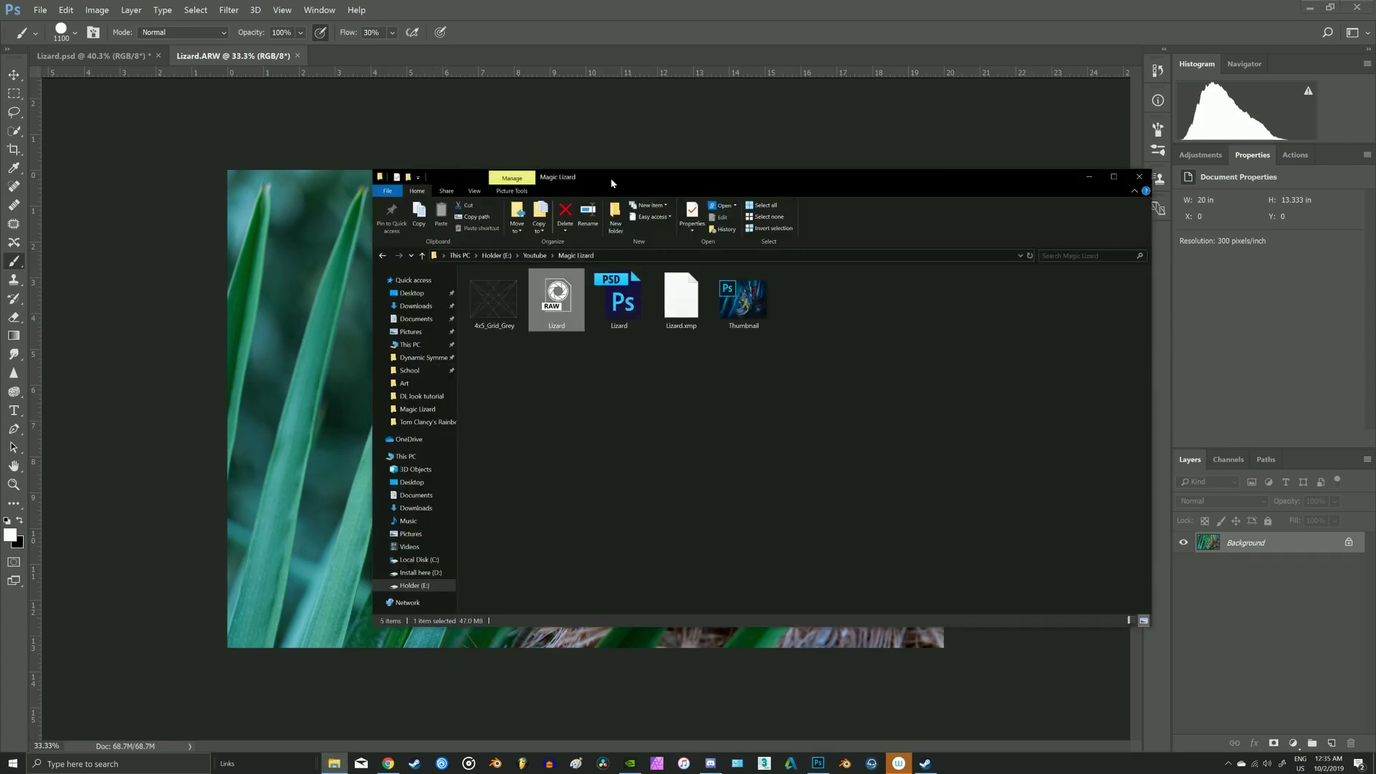
drag(609, 179, 767, 195)
click(651, 316)
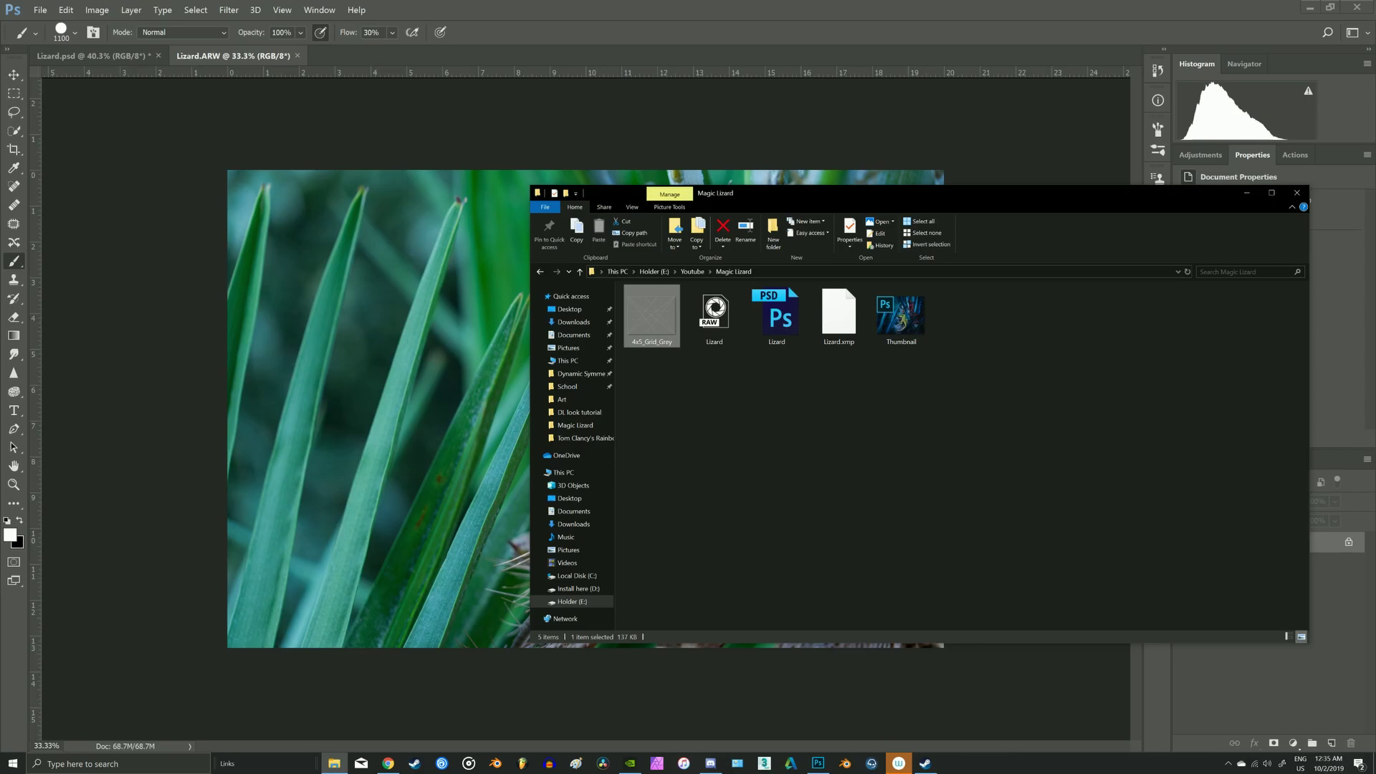
drag(654, 315, 473, 390)
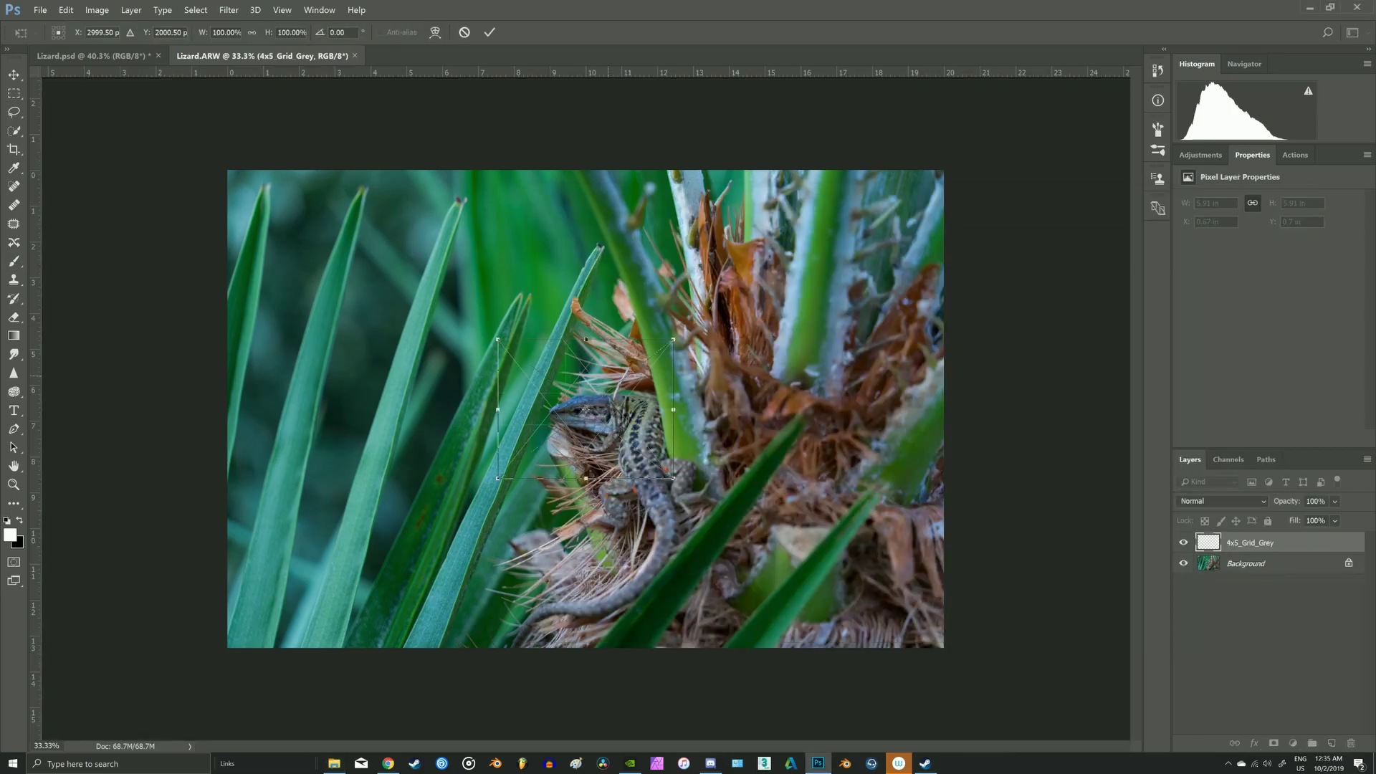
drag(673, 478, 886, 647)
key(Return)
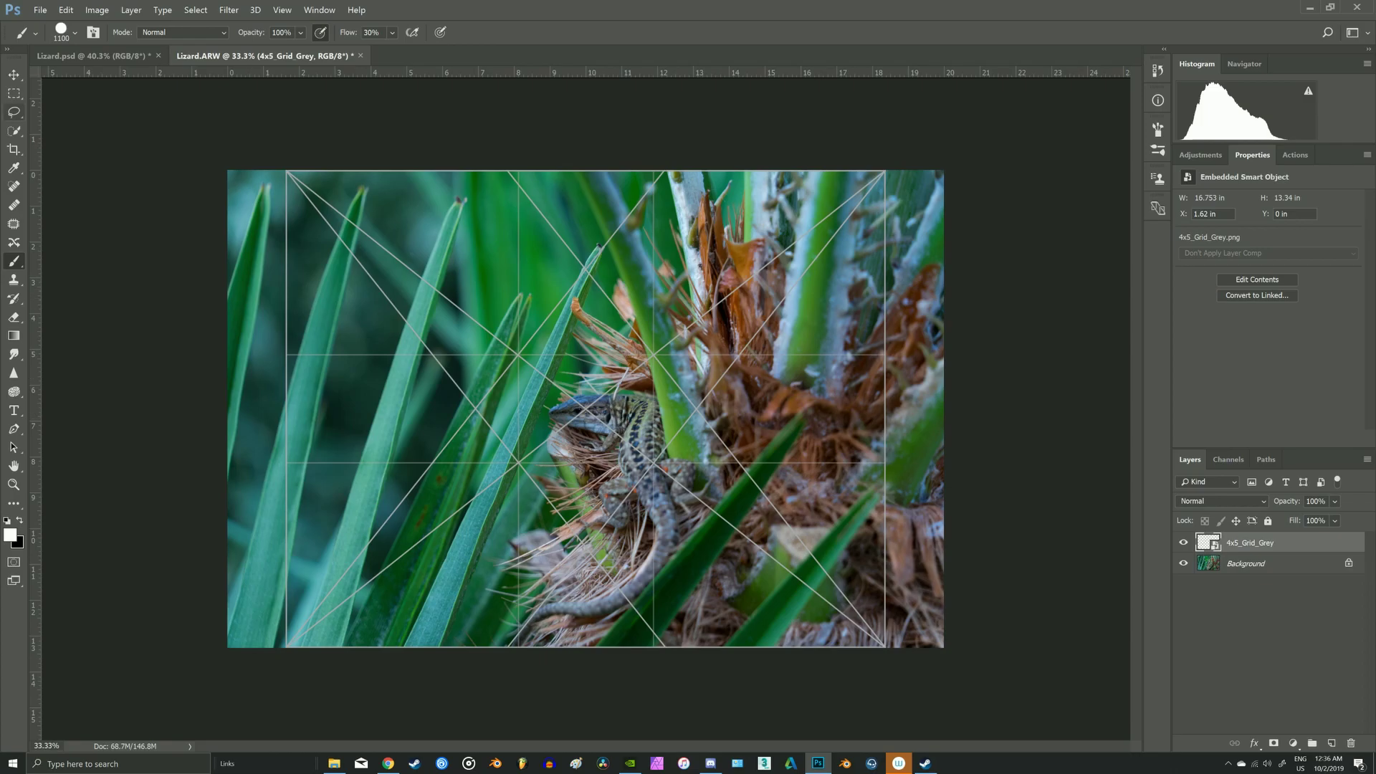
Shift the grid overlay horizontally to X 2.34 in to adjust the composition around the lizard
click(13, 74)
drag(571, 415, 540, 409)
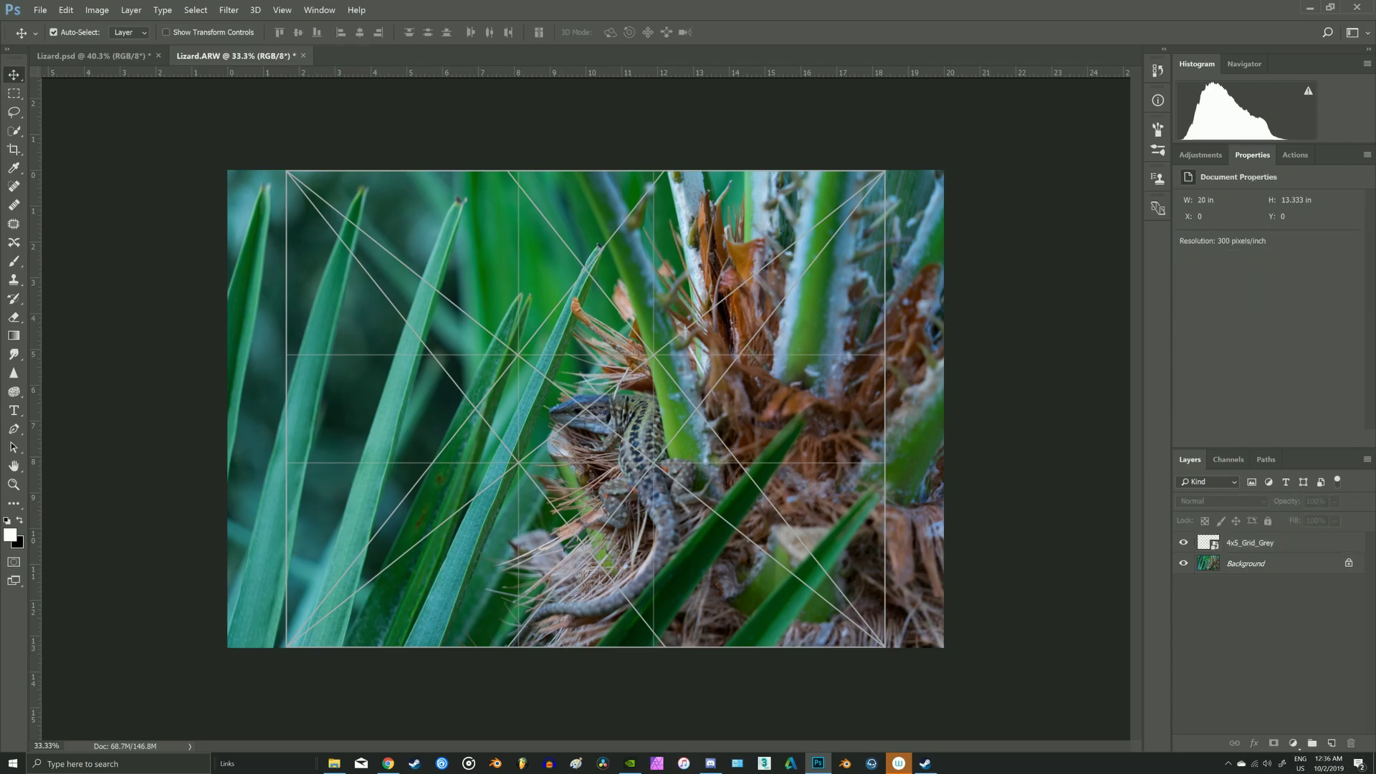
click(575, 418)
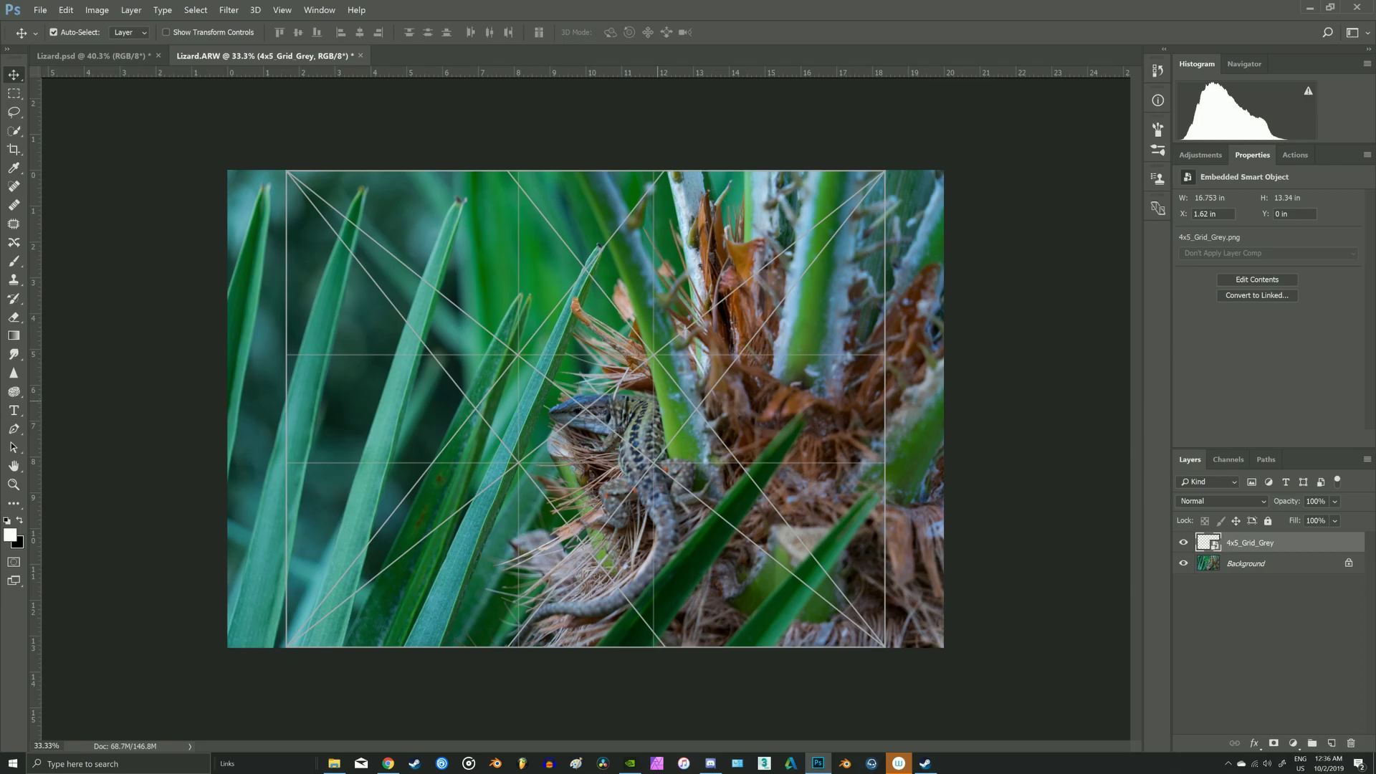
key(ctrl+t)
mouse_move(672, 369)
mouse_down()
mouse_move(646, 376)
mouse_move(694, 371)
mouse_up()
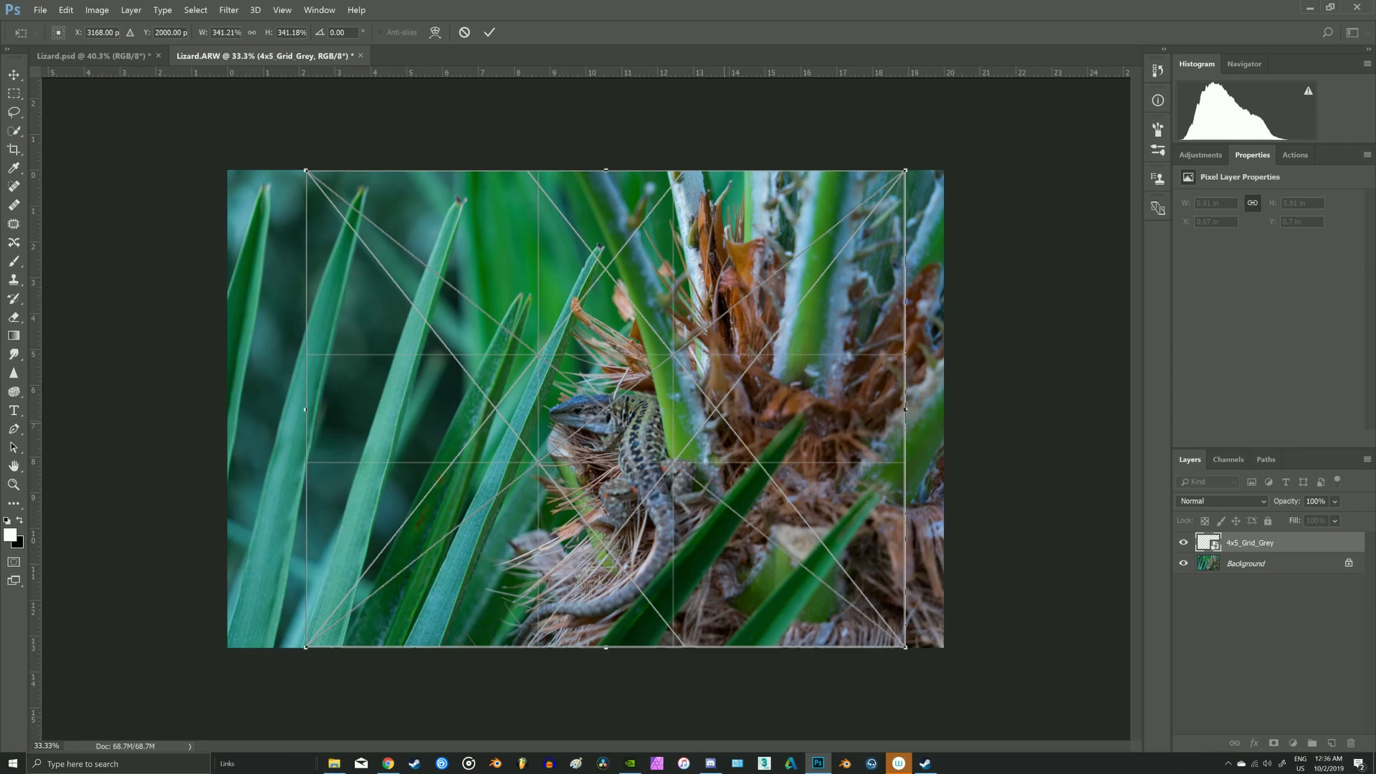
drag(738, 446, 743, 445)
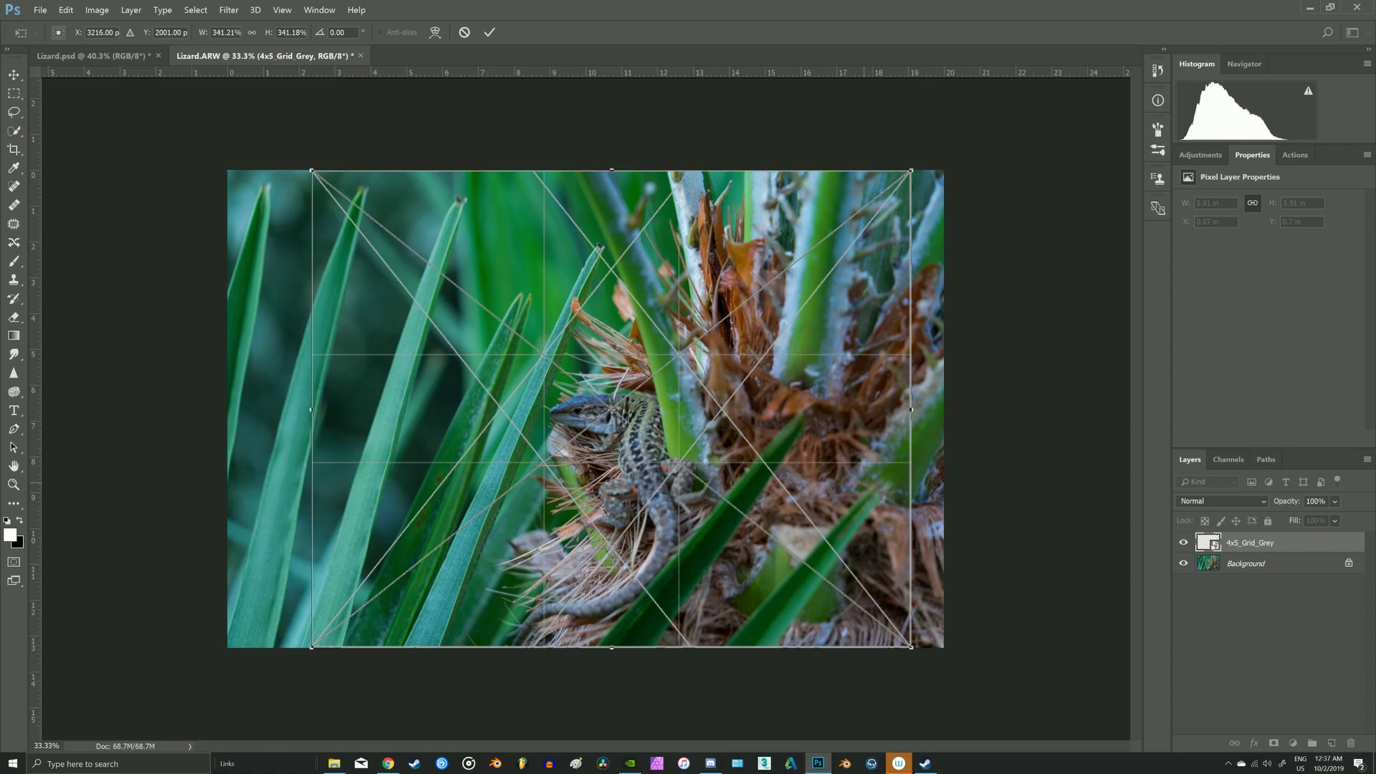
key(Return)
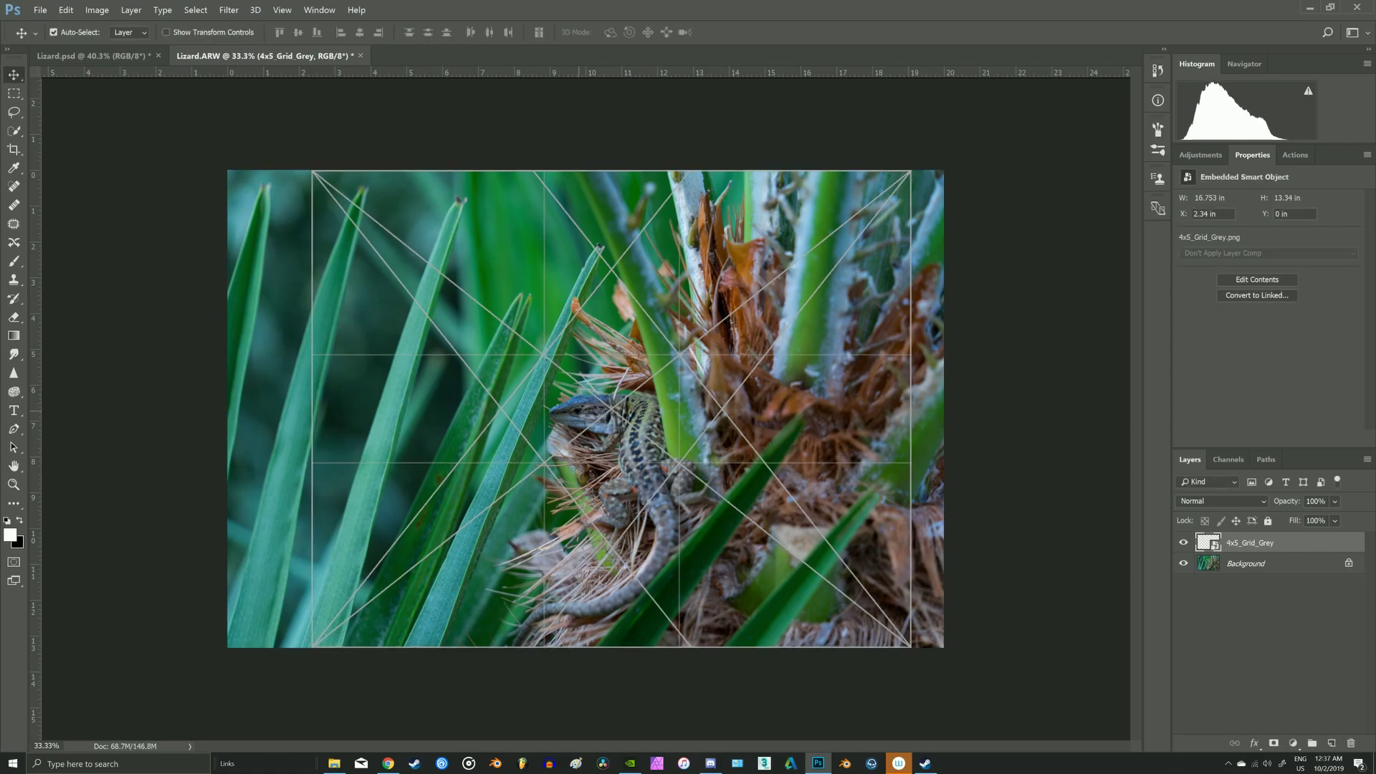
Crop the photo to the grid frame at the 5 by 4 ratio and delete the 4x5_Grid_Grey layer
key(c)
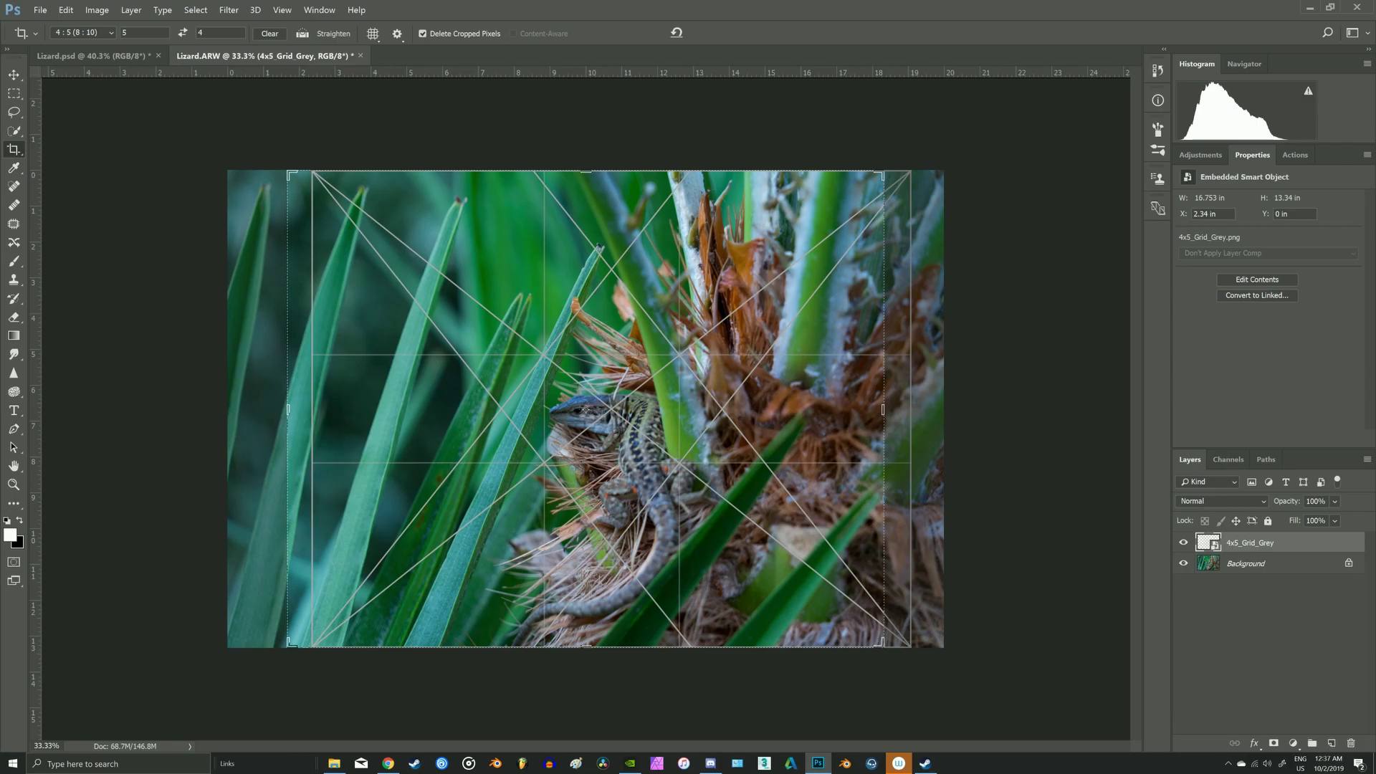
click(334, 763)
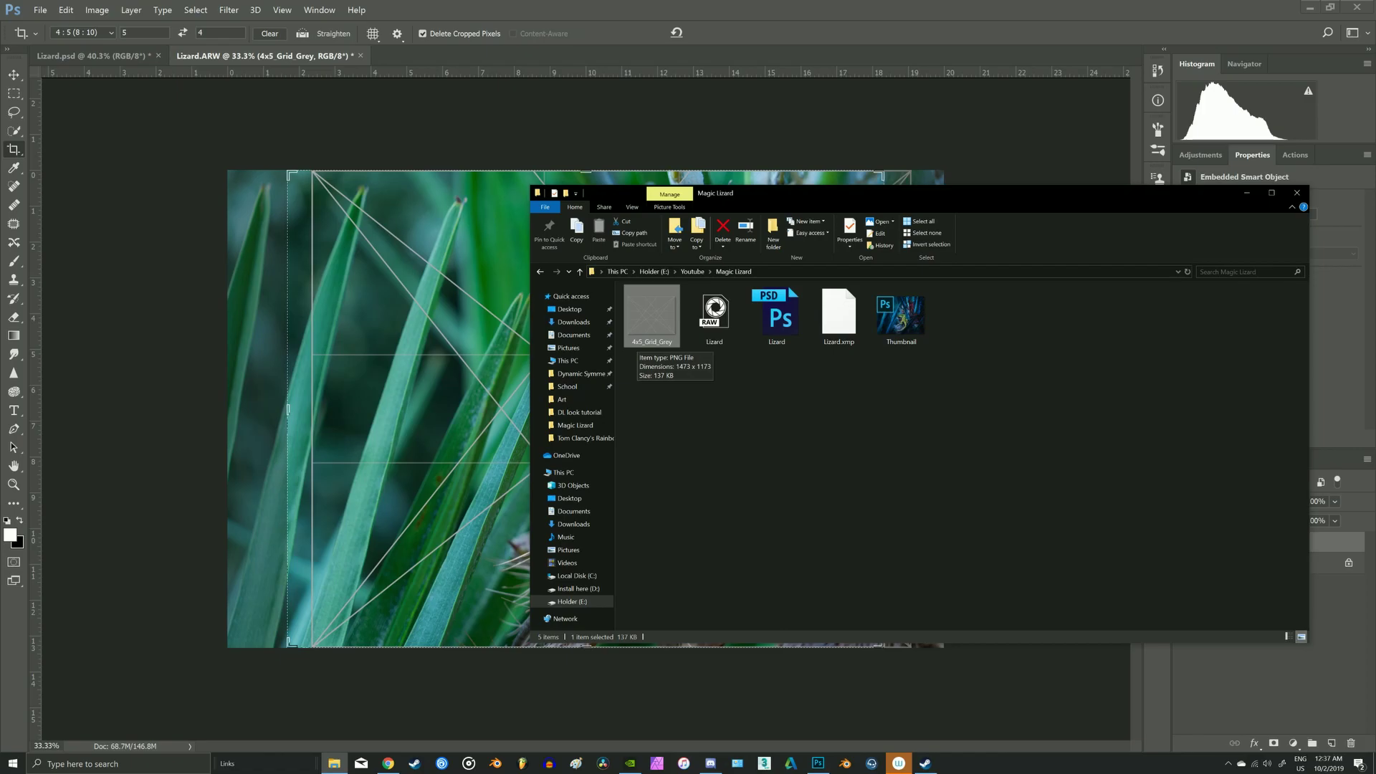
click(1248, 192)
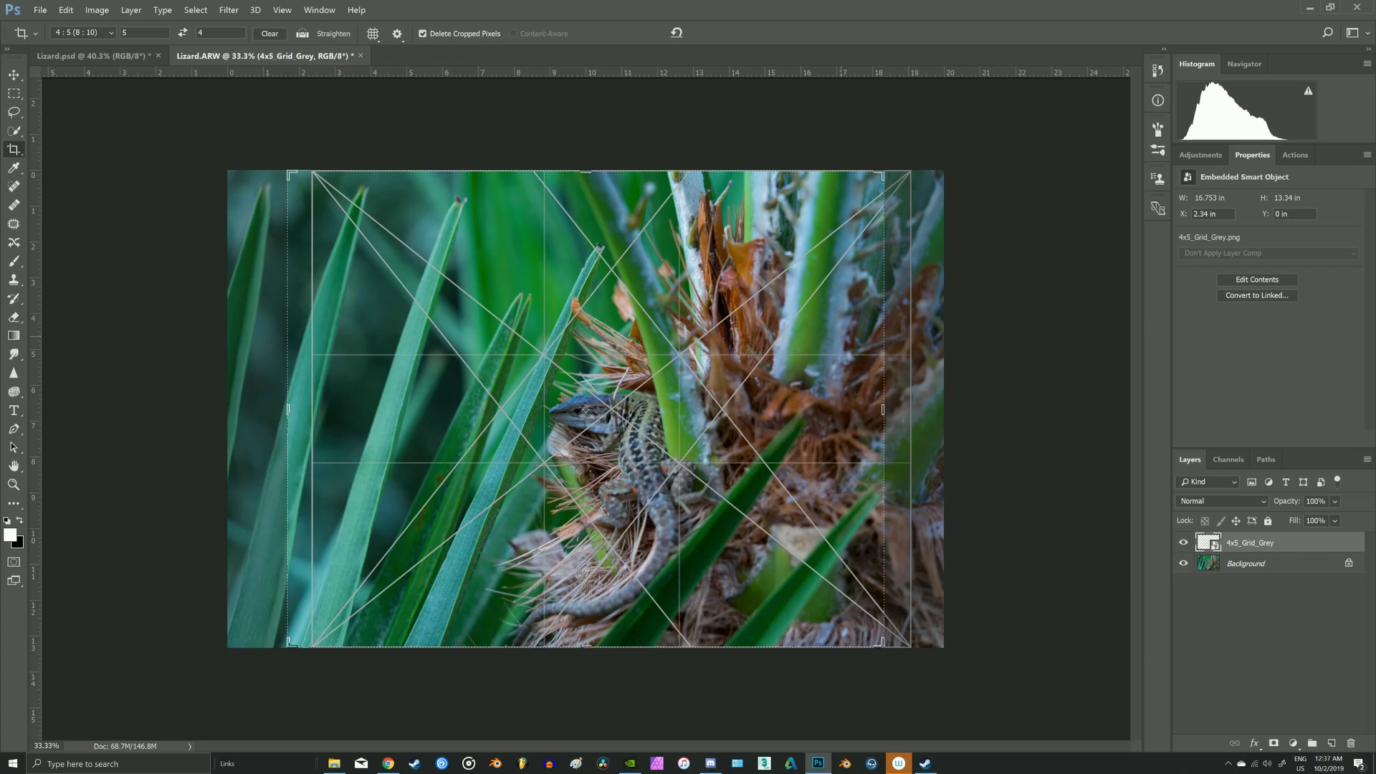
click(585, 411)
drag(585, 410, 582, 355)
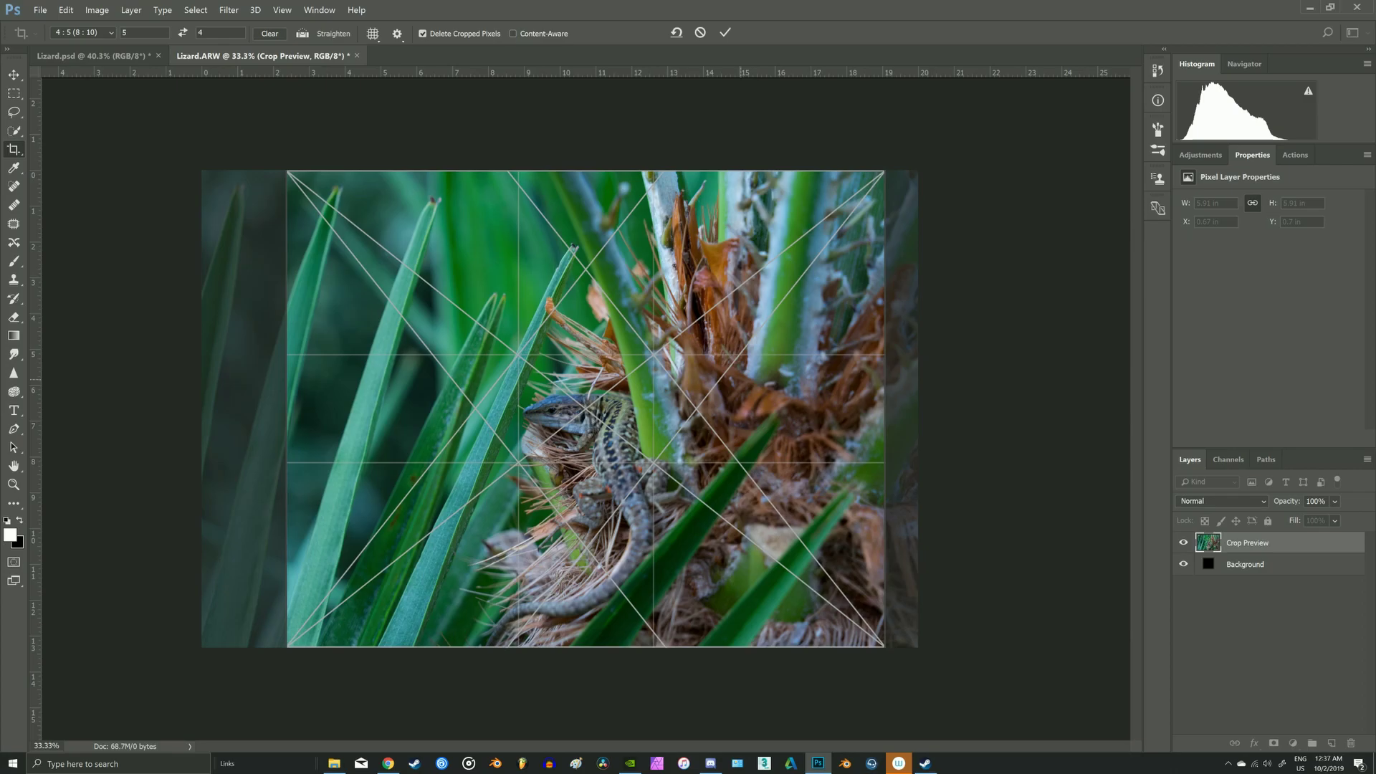
key(Return)
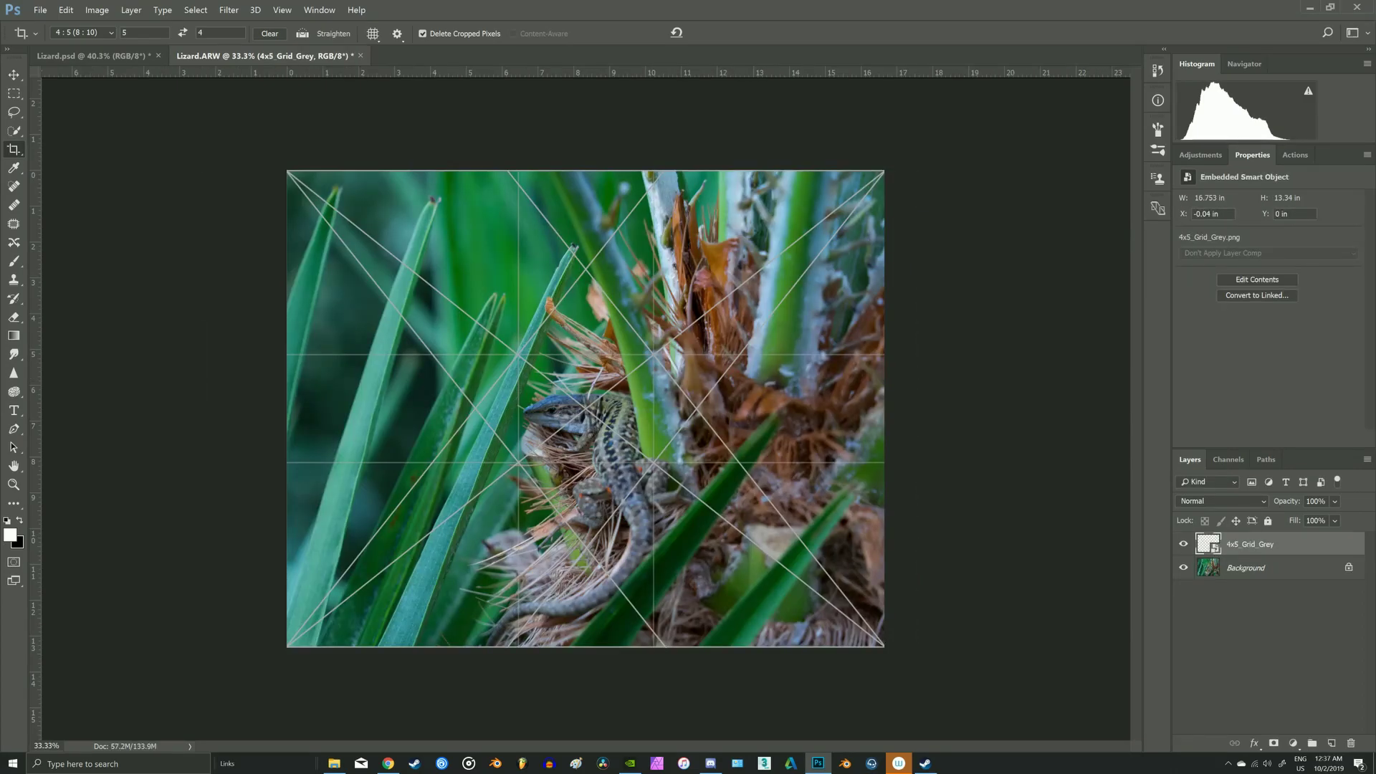
key(Delete)
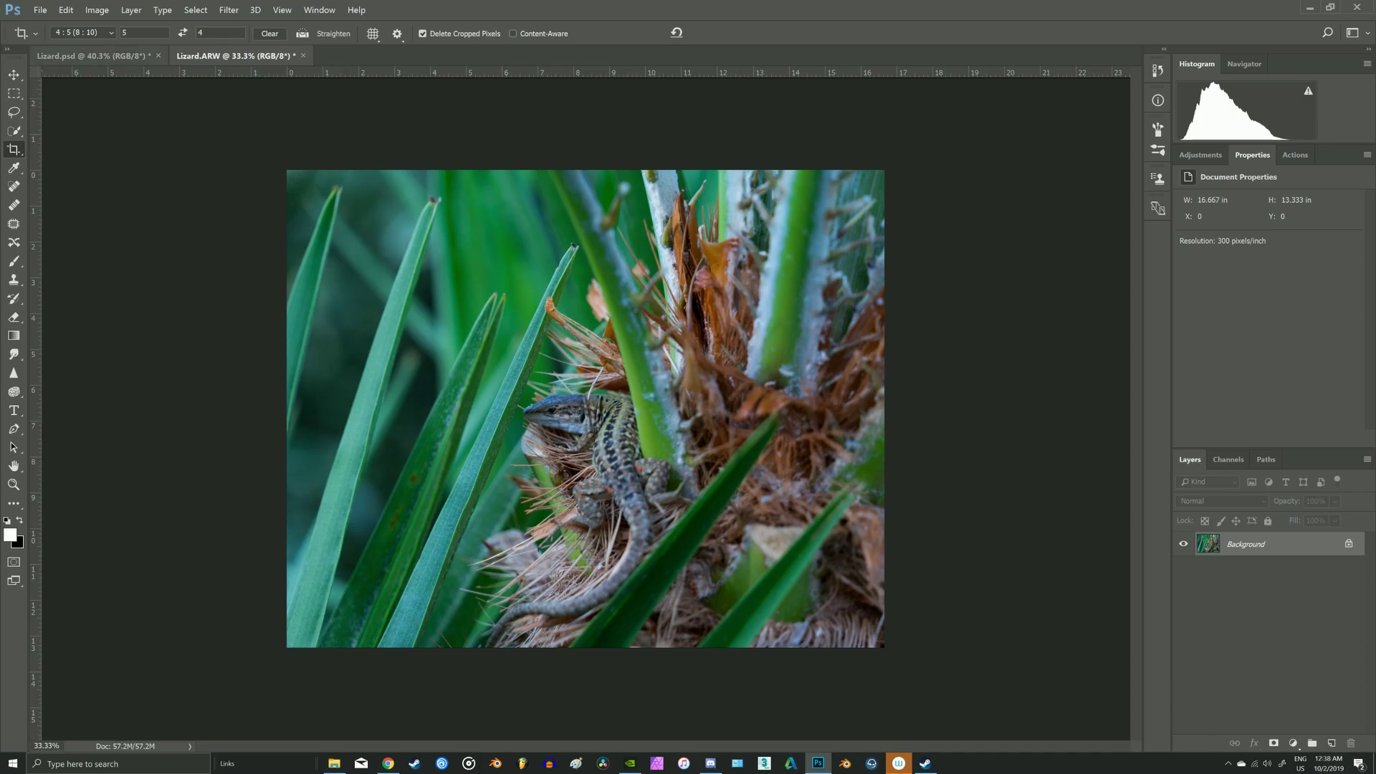
Switch to the Lizard.psd document and show its colorwheel-1 layer over the edited image
click(94, 56)
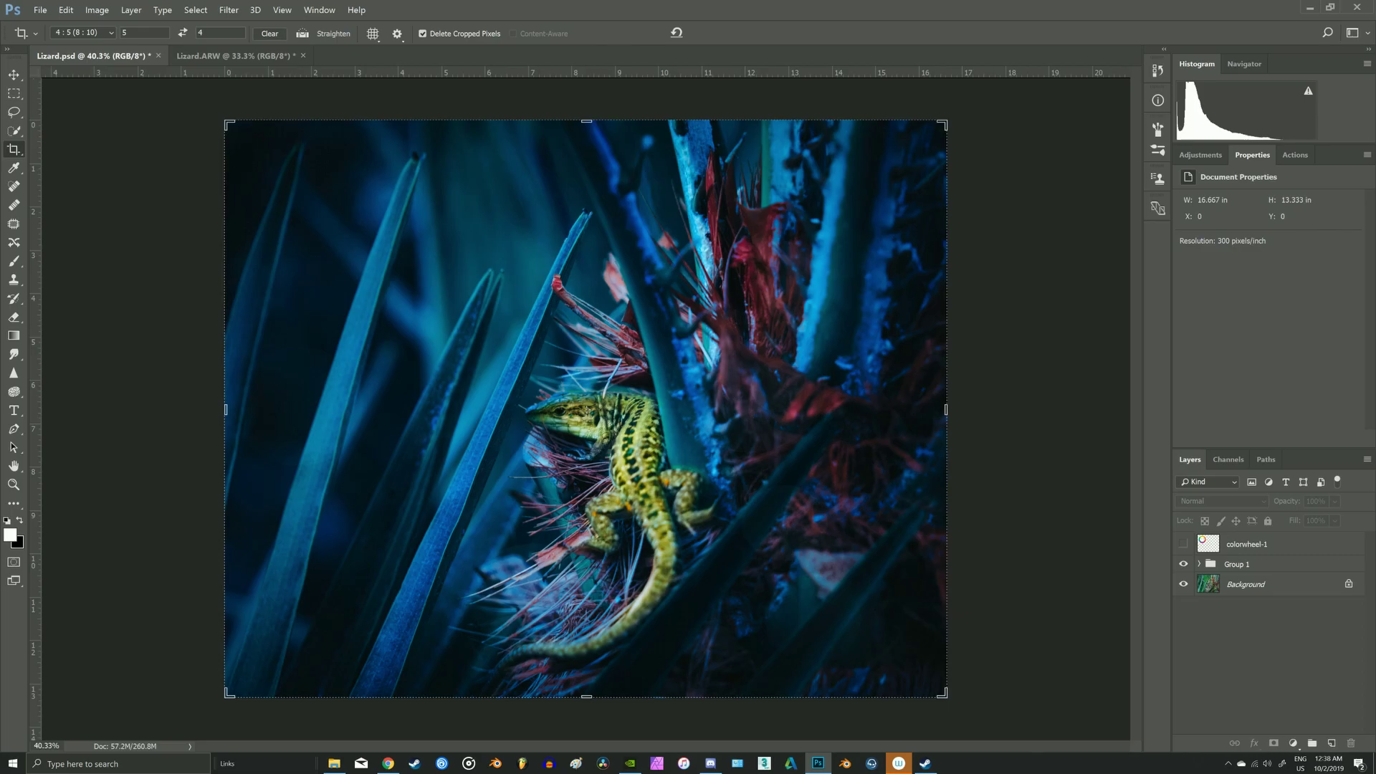
click(1183, 544)
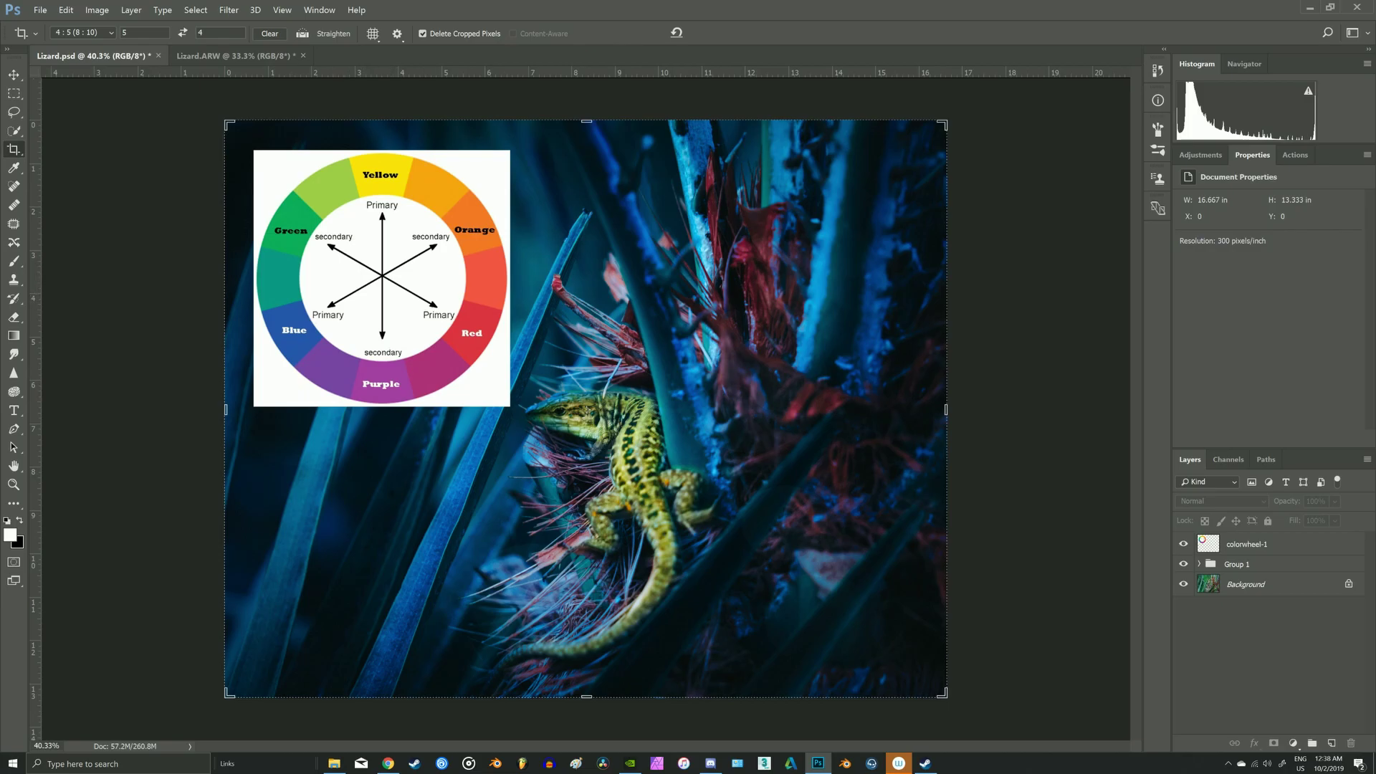
Switch to Adobe Color in Chrome and explore the triad harmony by shifting its blue, yellow and red points
click(388, 763)
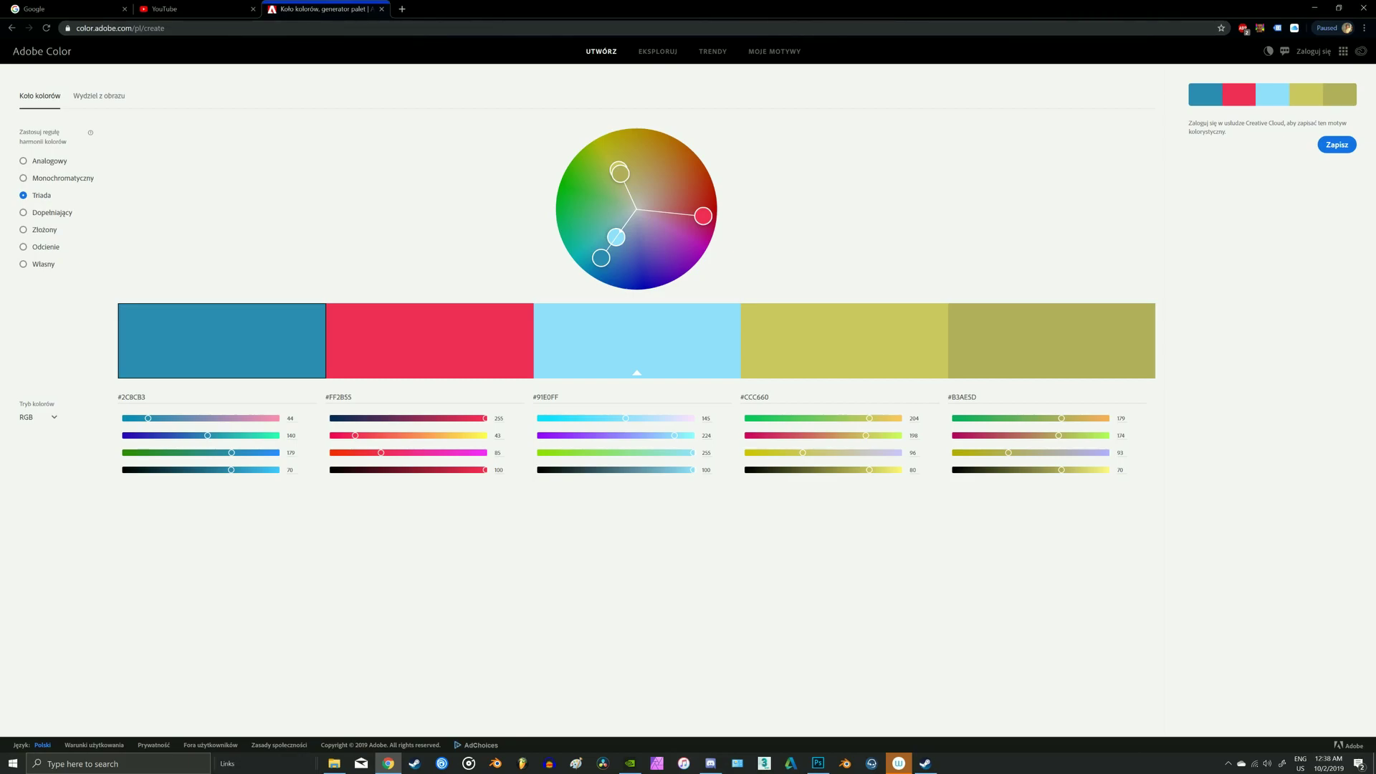
drag(600, 258, 594, 255)
drag(590, 260, 589, 259)
drag(621, 157, 610, 151)
drag(703, 215, 705, 210)
Switch back to Photoshop and close Lizard.psd without saving its changes
click(818, 763)
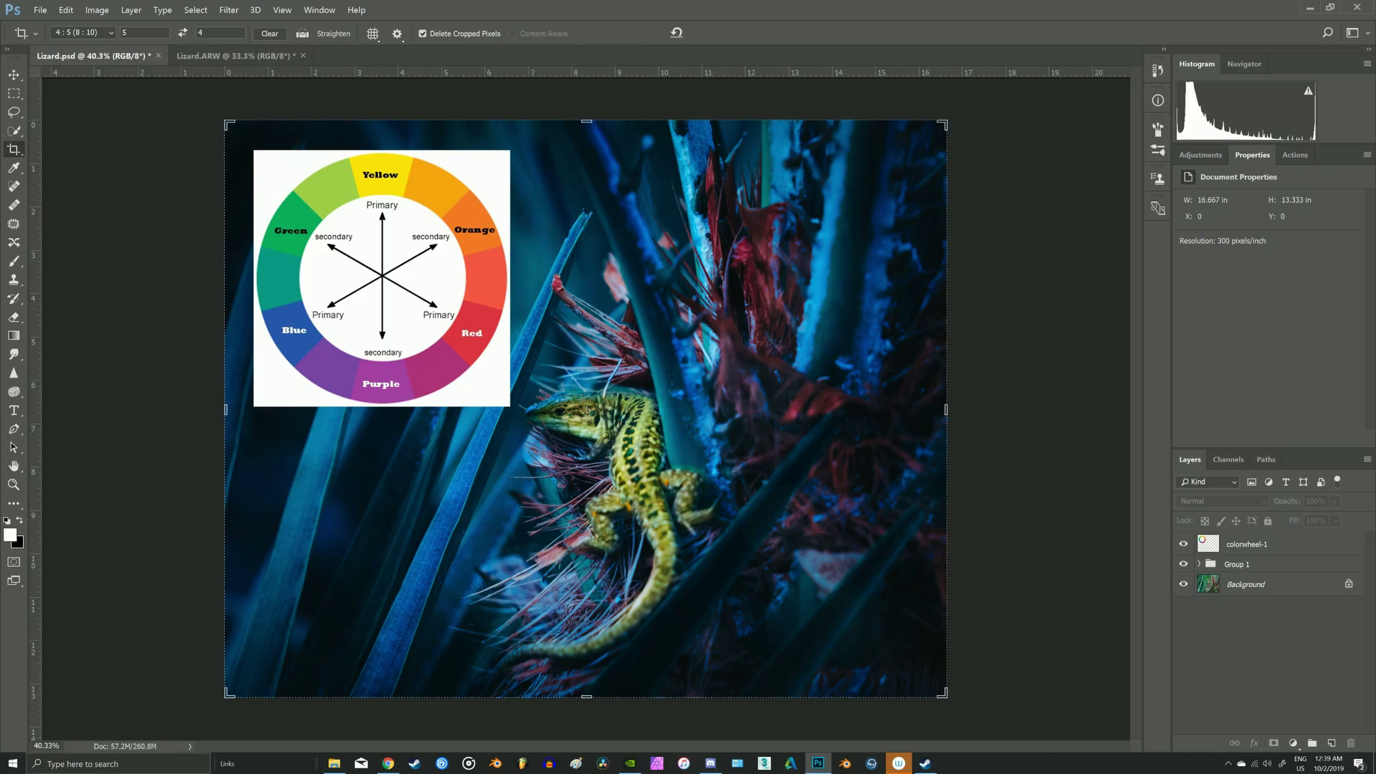
key(ctrl+w)
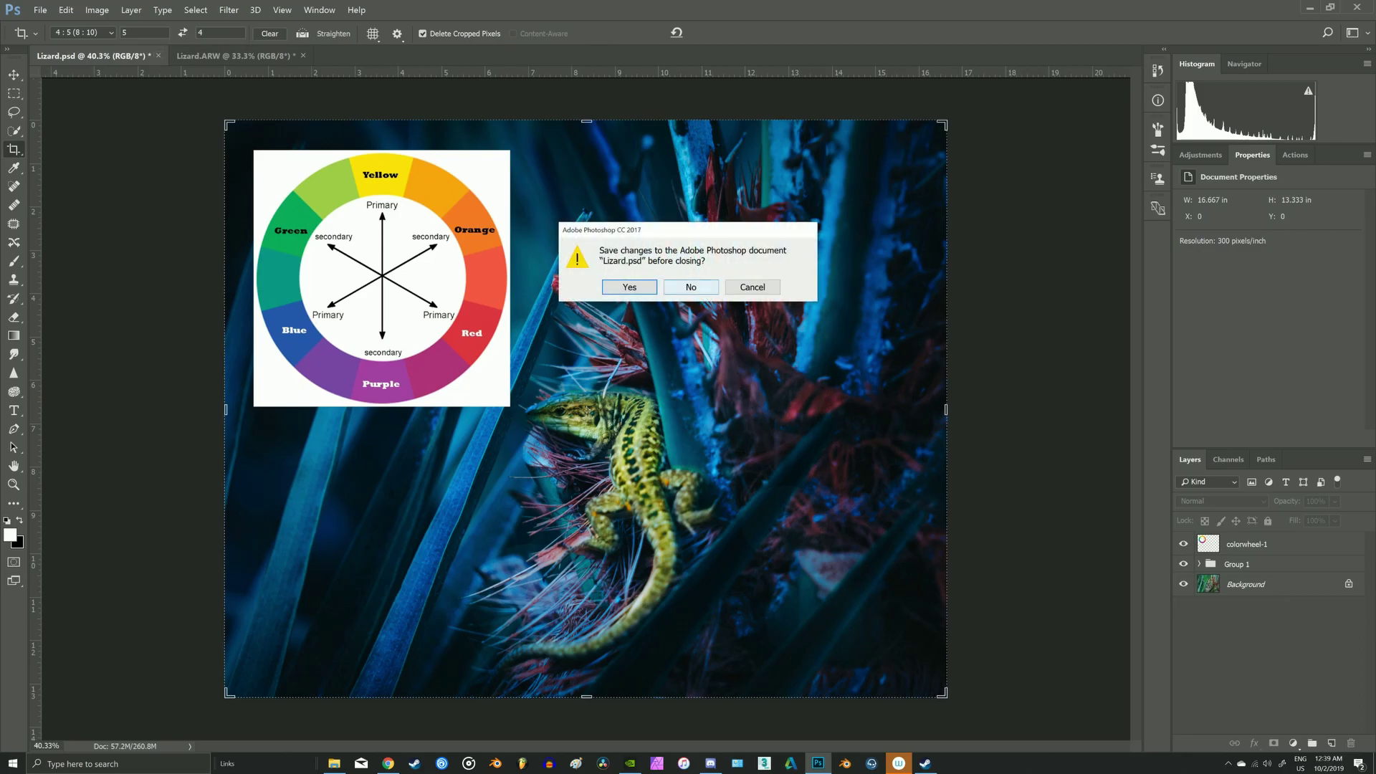
click(689, 287)
key(Escape)
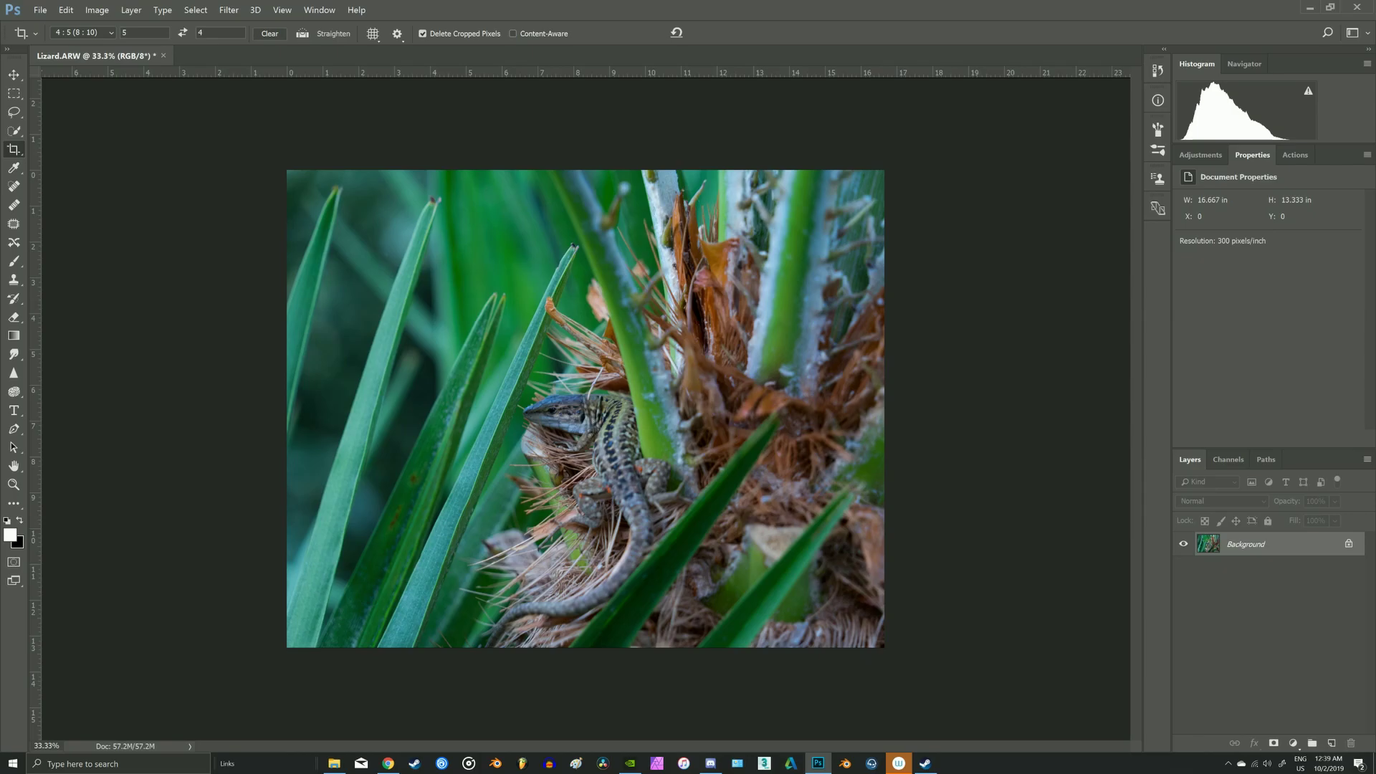
Add a Curves adjustment layer, raise the RGB curve's input 137 to output 202, and hold the shadows down with a lower point
click(1293, 743)
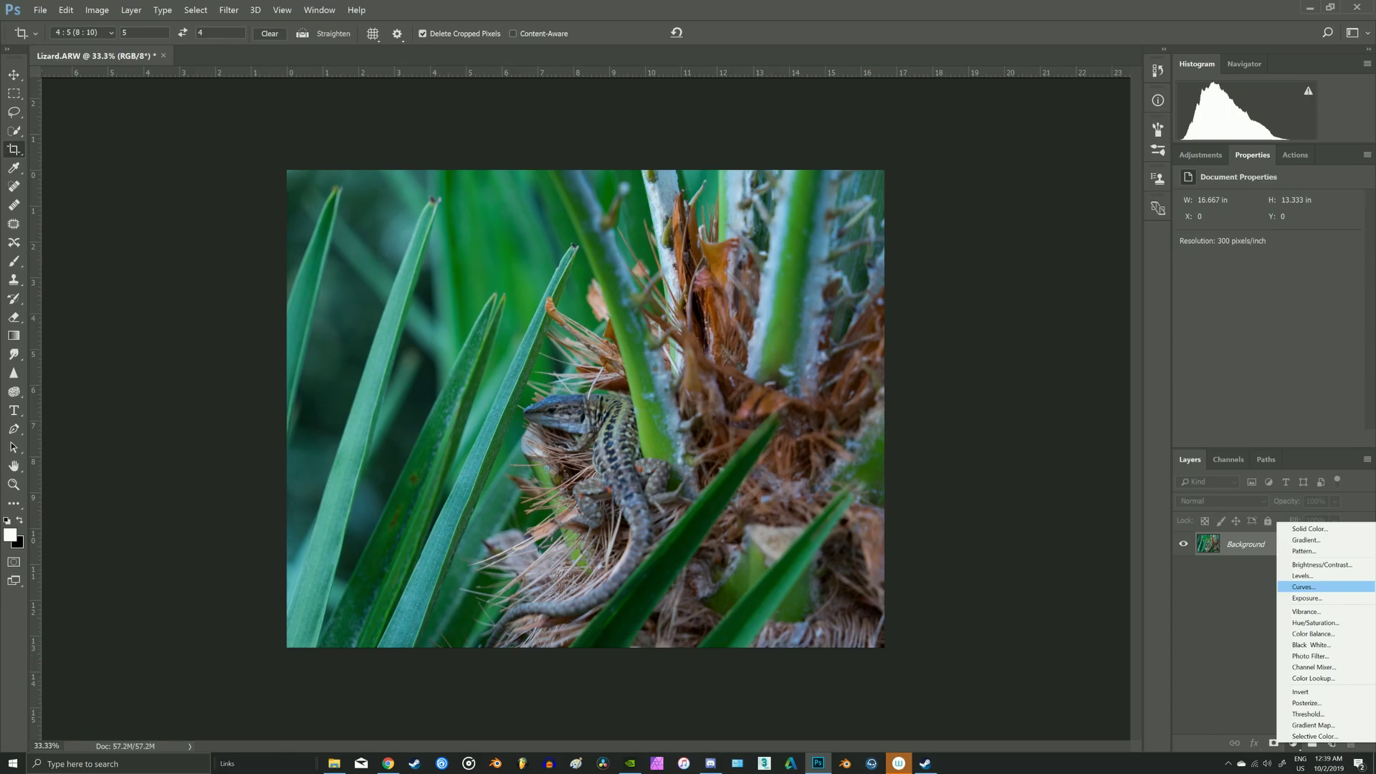
click(1303, 586)
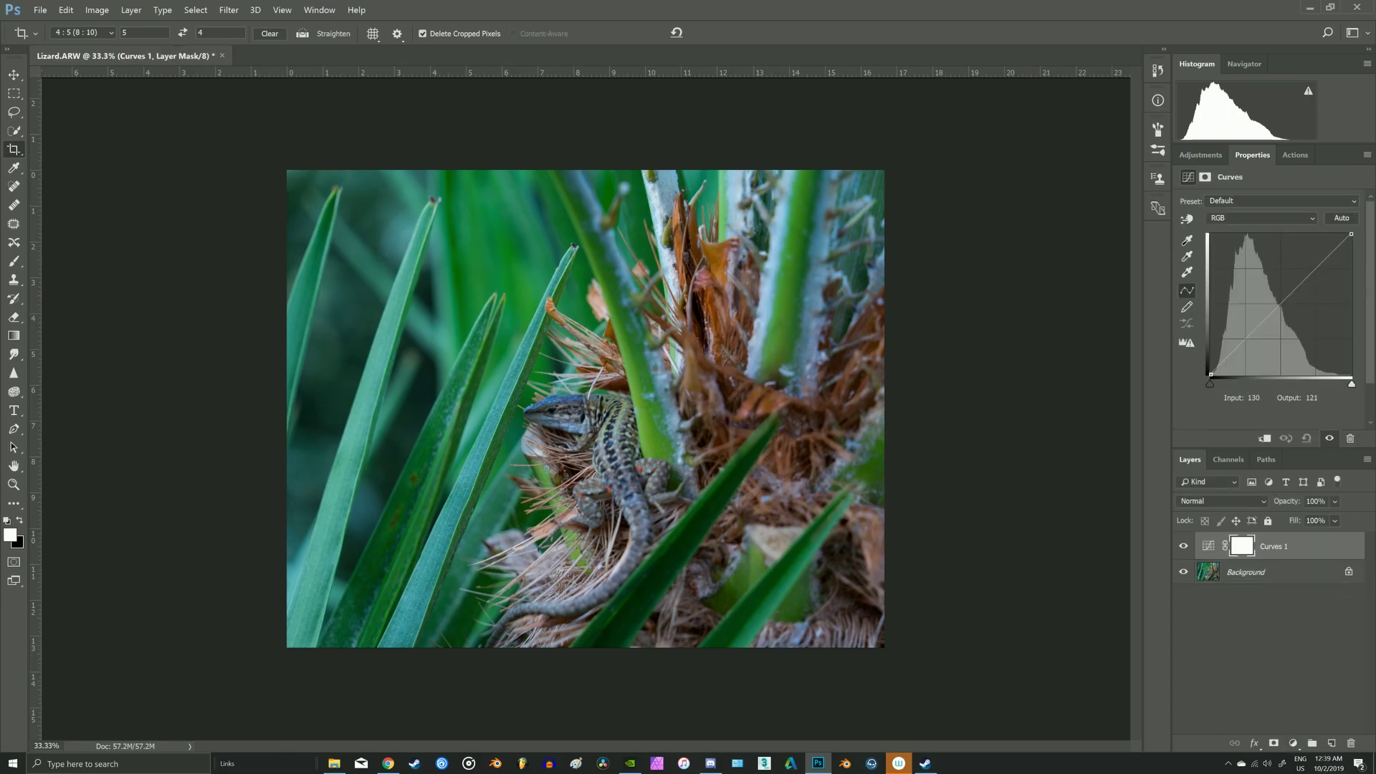
drag(1309, 275, 1295, 261)
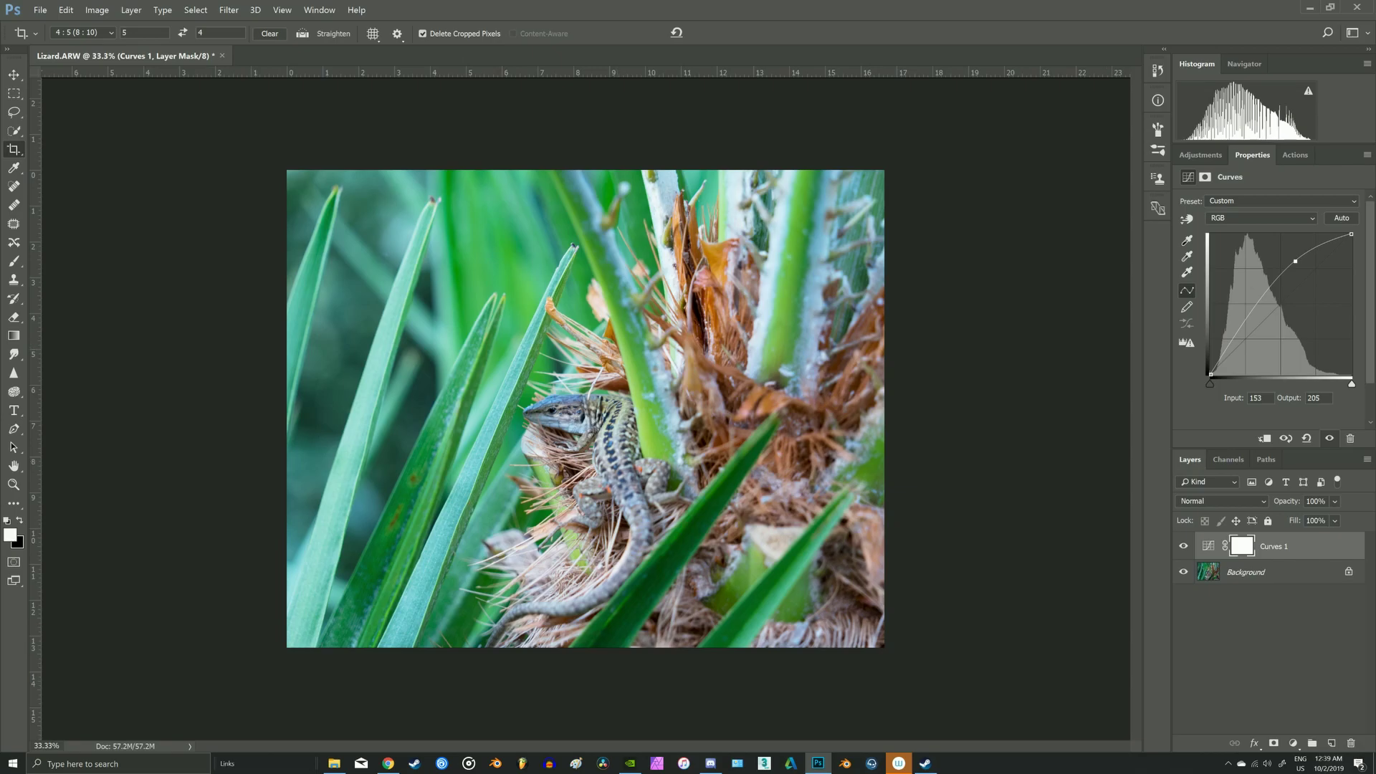
drag(1232, 345, 1222, 355)
drag(1296, 261, 1286, 263)
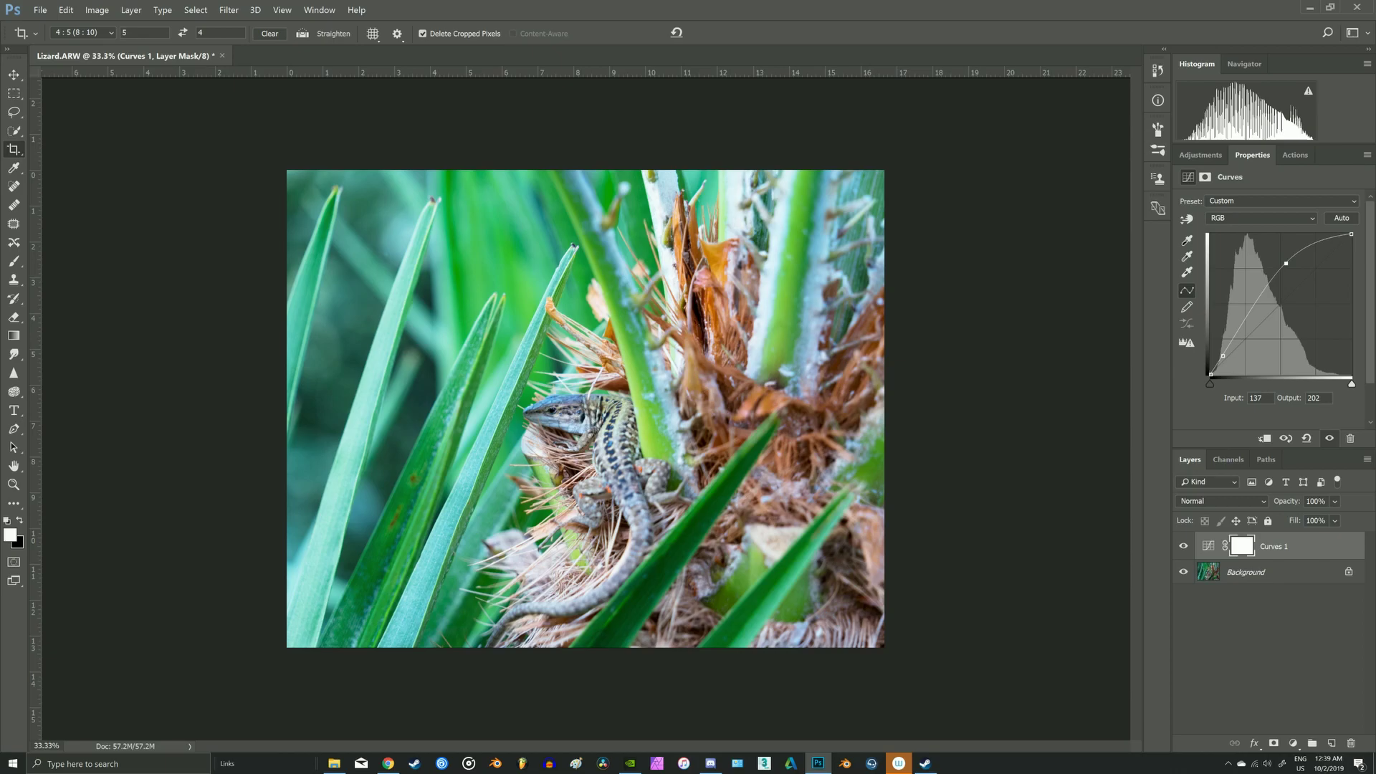
Lower the Blue channel's curve in the highlights to input 216, output 178 for a yellow tint
click(1263, 218)
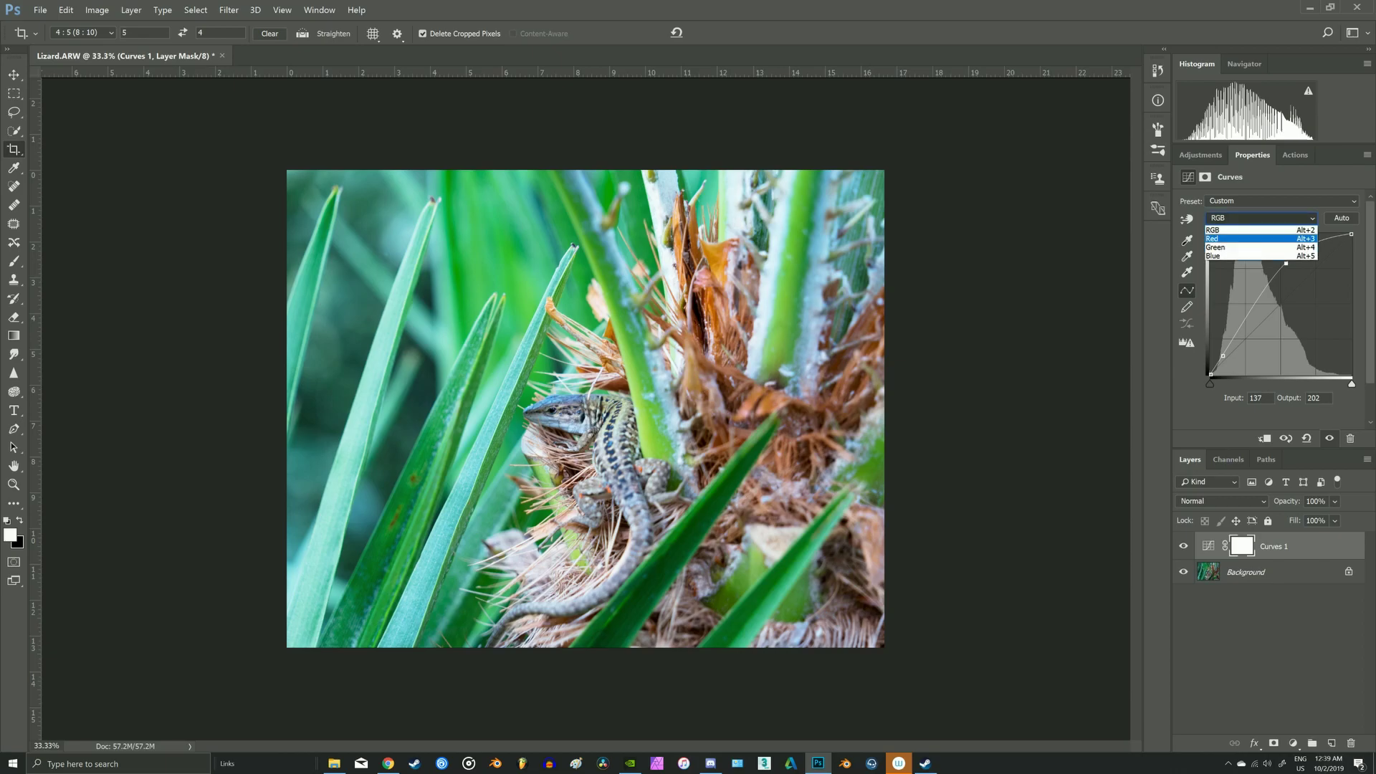
click(1225, 256)
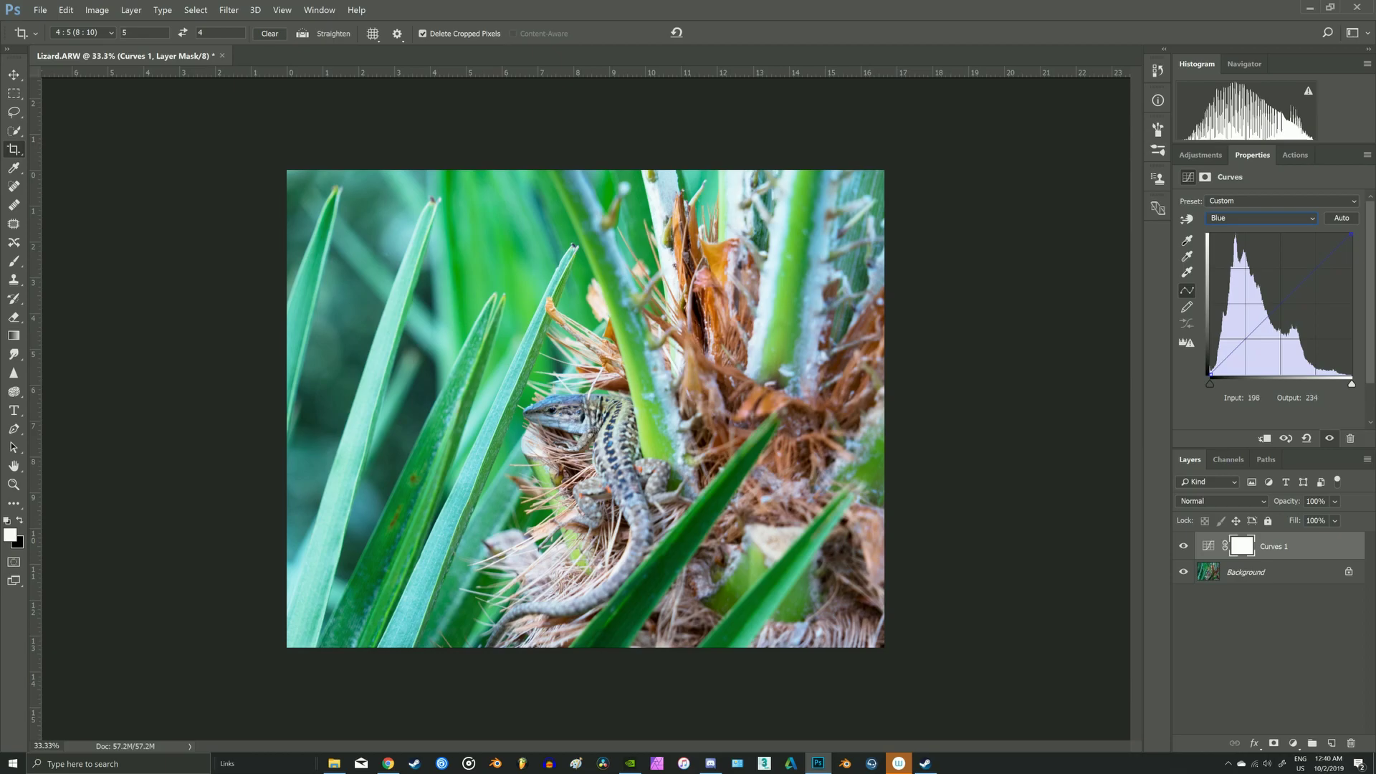
drag(1330, 255, 1330, 276)
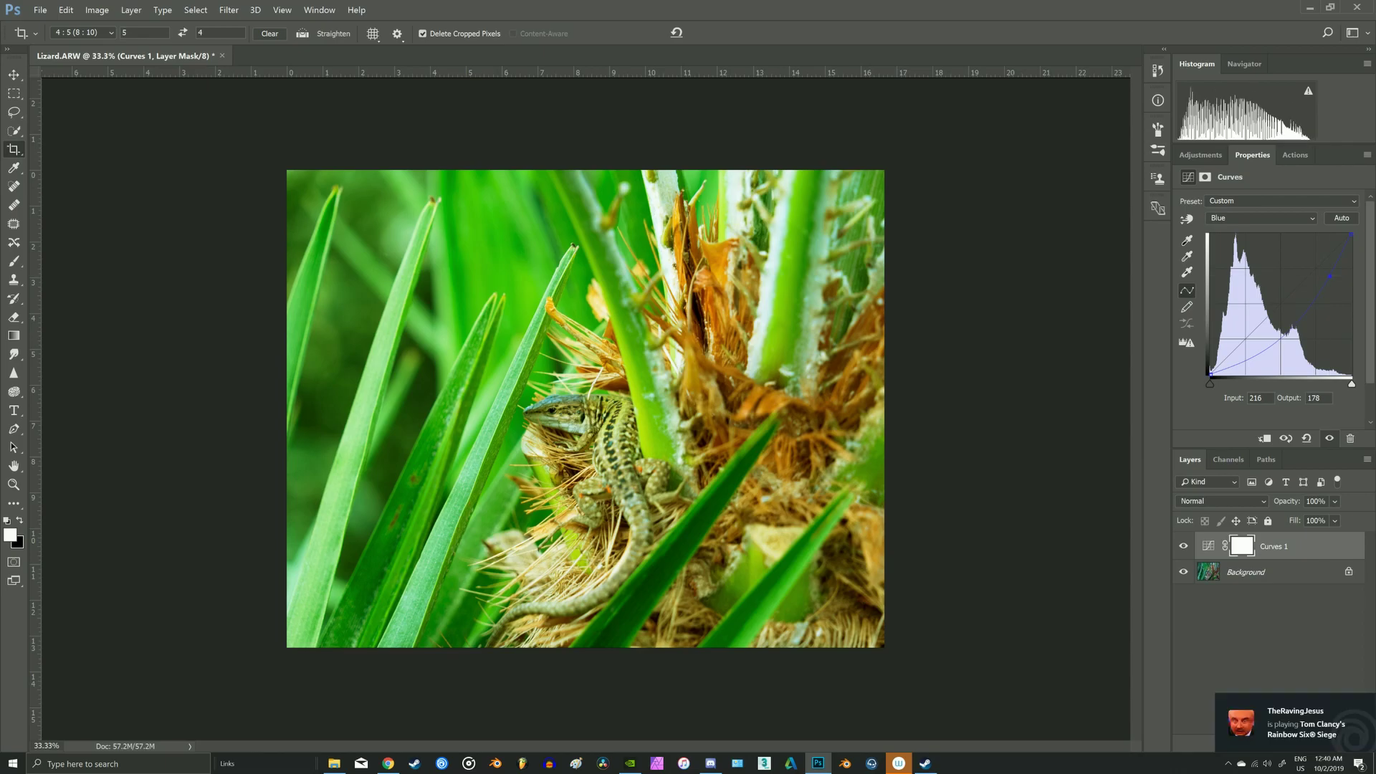
Invert the Curves 1 layer mask to black and choose a soft round brush with moderately high hardness
click(1242, 546)
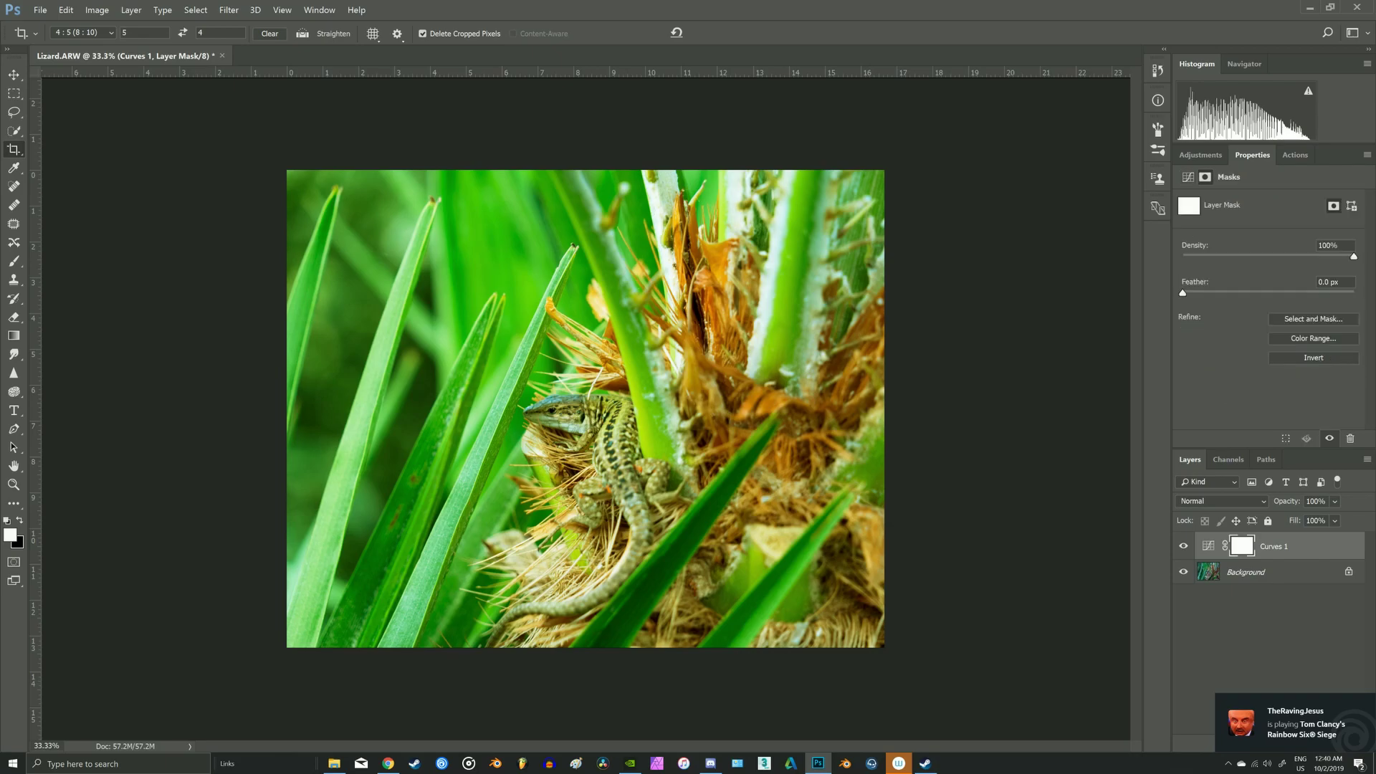
click(1314, 357)
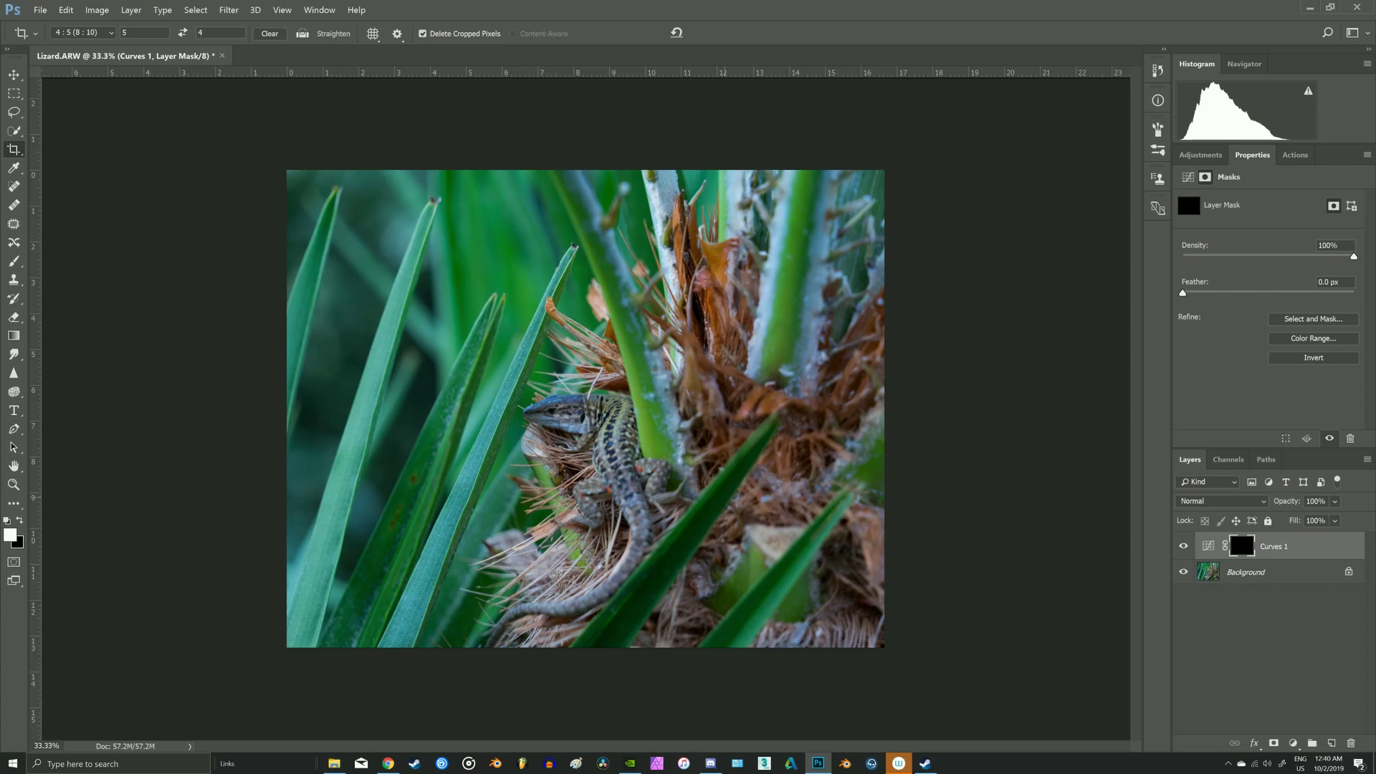
key(b)
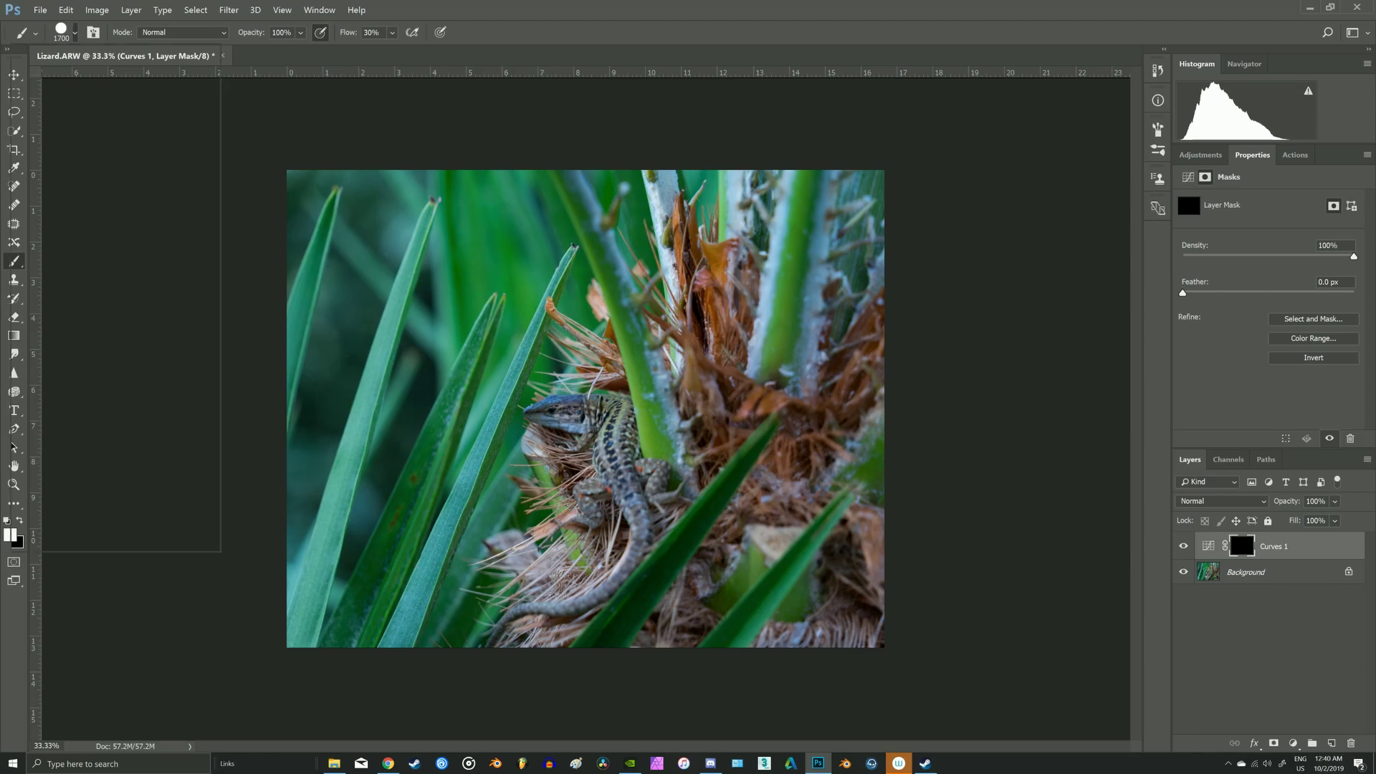
click(75, 32)
scroll(104, 351, up, 15)
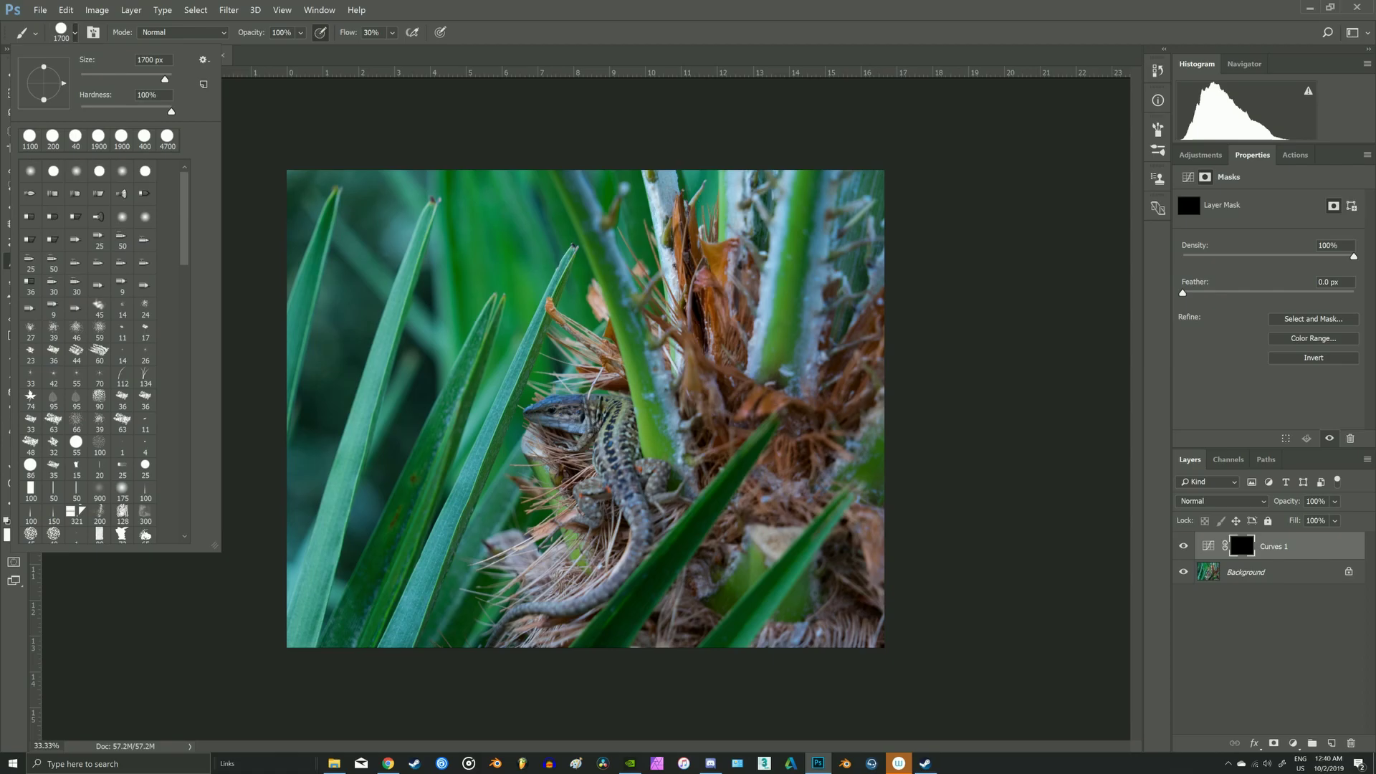
click(30, 172)
drag(80, 111, 142, 111)
key(Return)
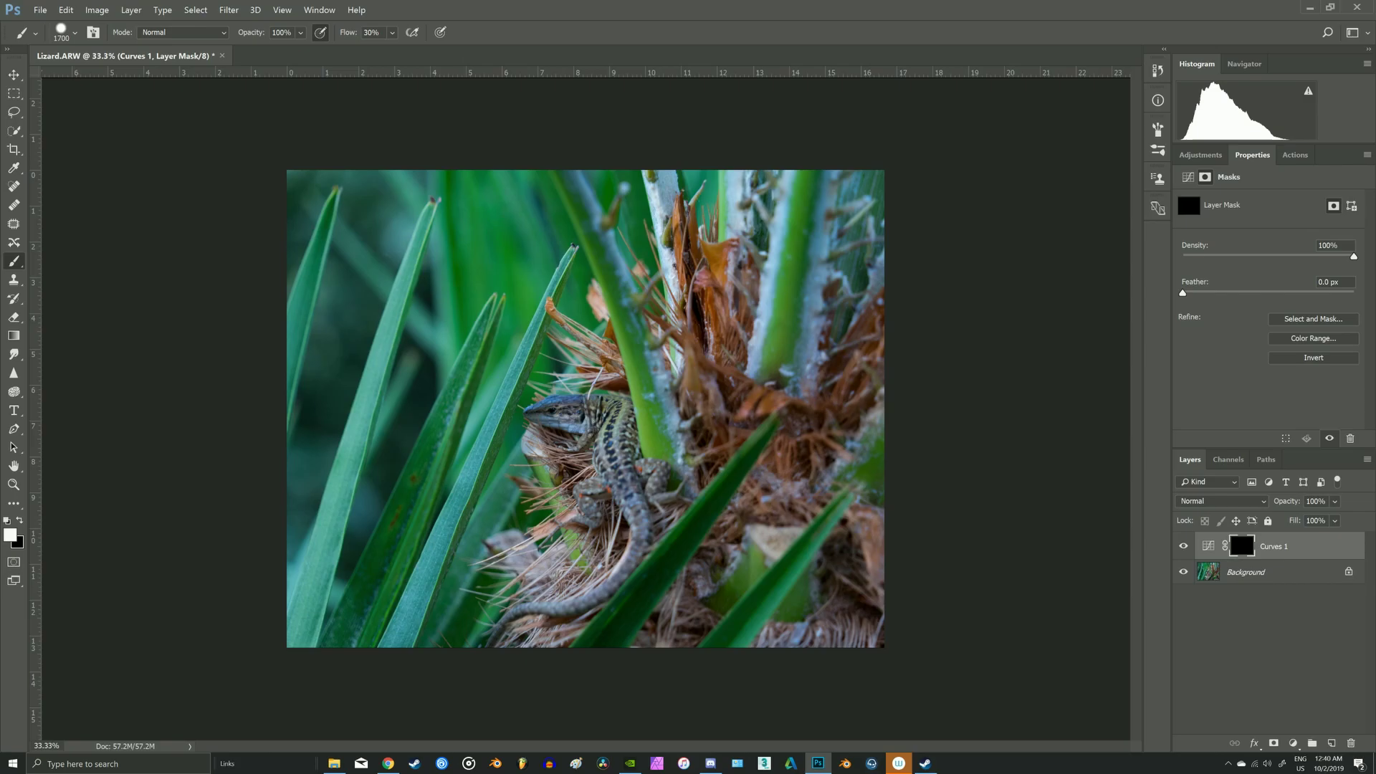
Reduce the brush to 150 px and paint white on the mask over the lizard's upper body
key(bracketleft)
key(bracketleft)
key(bracketleft)
key(bracketleft)
key(bracketleft)
key(bracketleft)
key(bracketleft)
key(bracketleft)
key(bracketleft)
key(bracketleft)
mouse_move(617, 438)
mouse_down()
mouse_move(609, 462)
mouse_move(608, 448)
mouse_move(632, 501)
mouse_up()
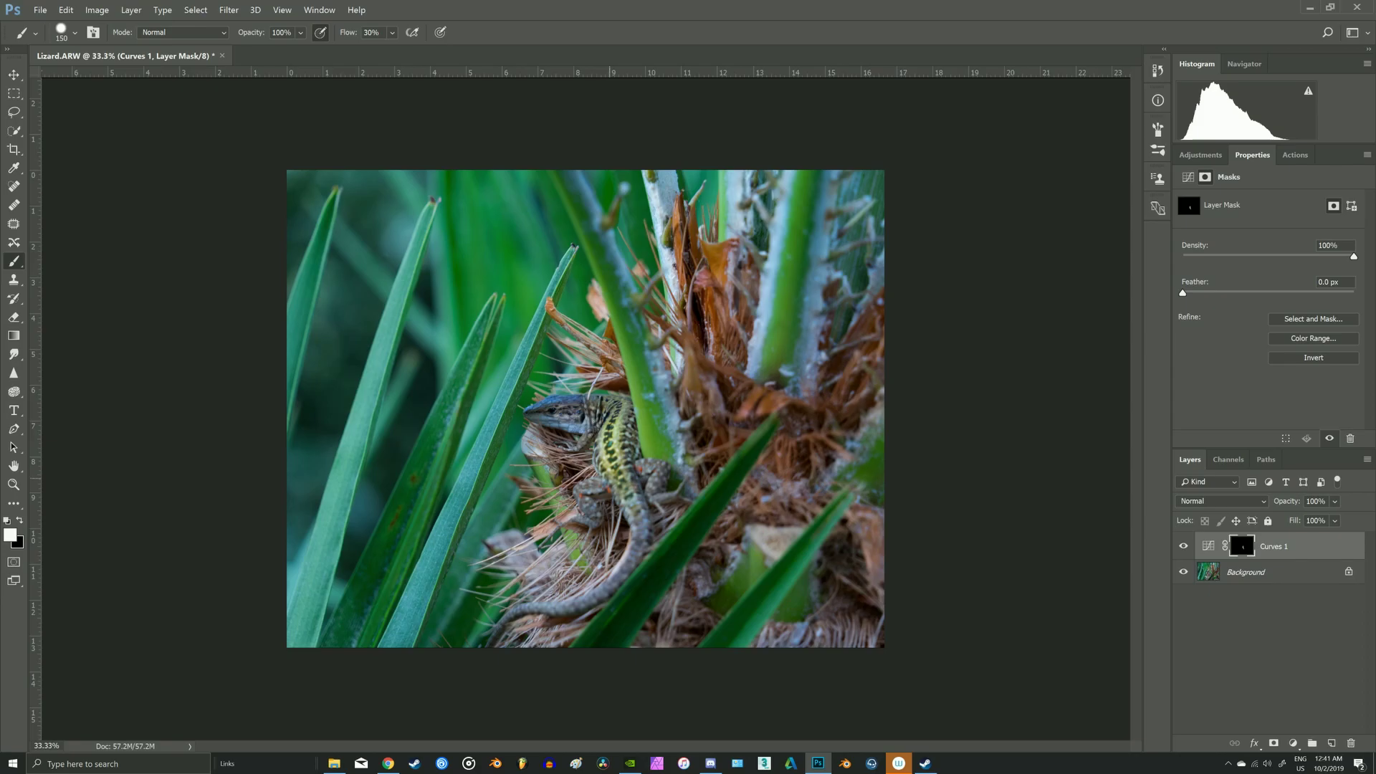
Reduce the brush to 90 px and paint the mask white over the lizard's lower body and nearby leg
key(bracketleft)
key(bracketleft)
key(bracketleft)
drag(626, 480, 644, 553)
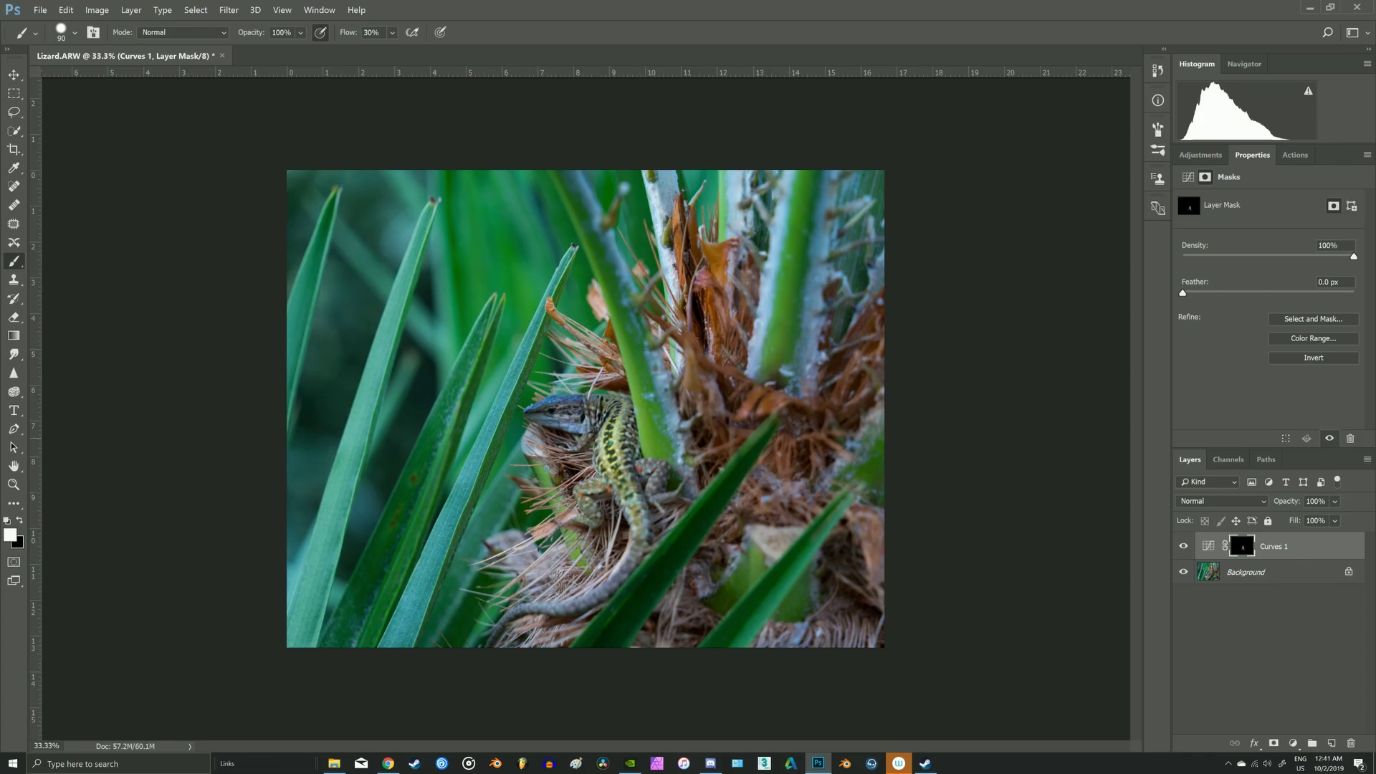
Paint a sample white stroke past the lizard across the stem, and remove it from the mask with black
drag(623, 446, 710, 353)
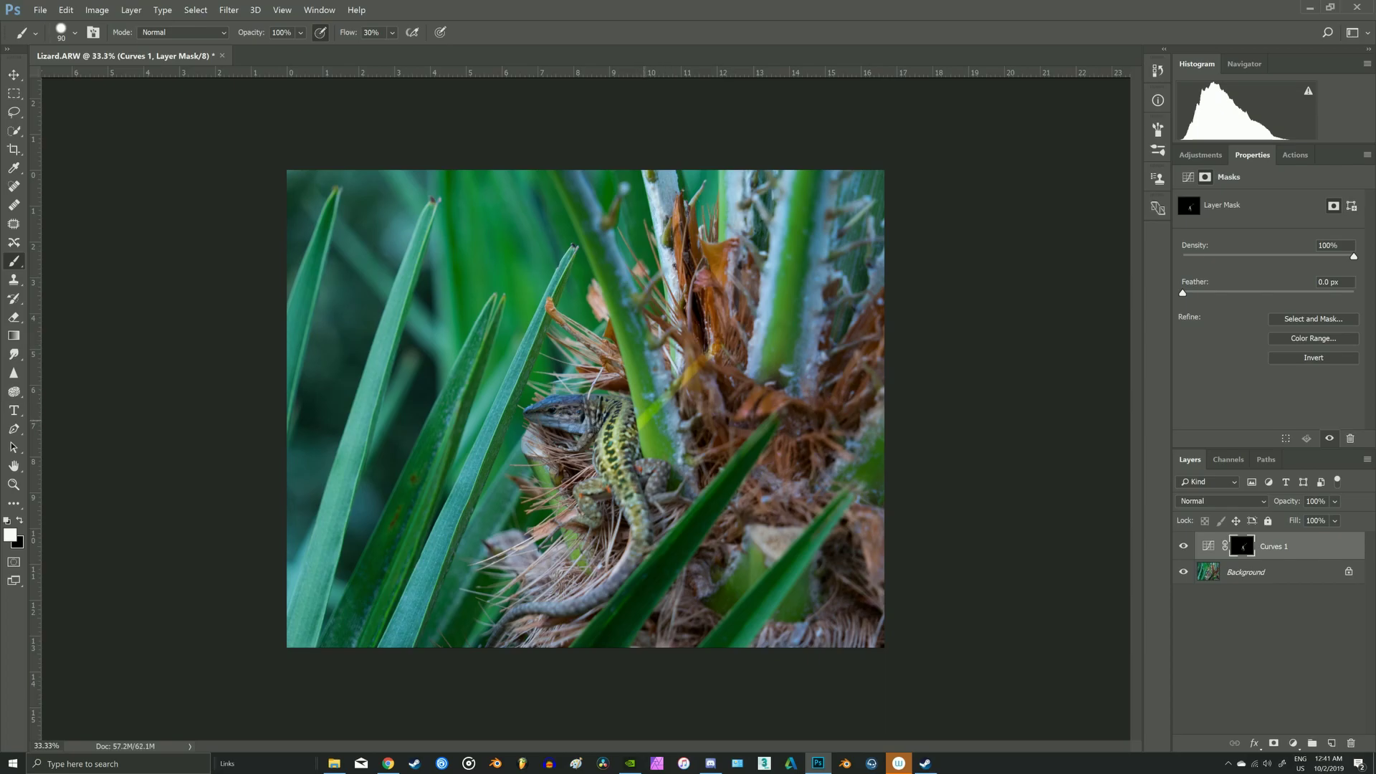
key(x)
drag(661, 407, 713, 350)
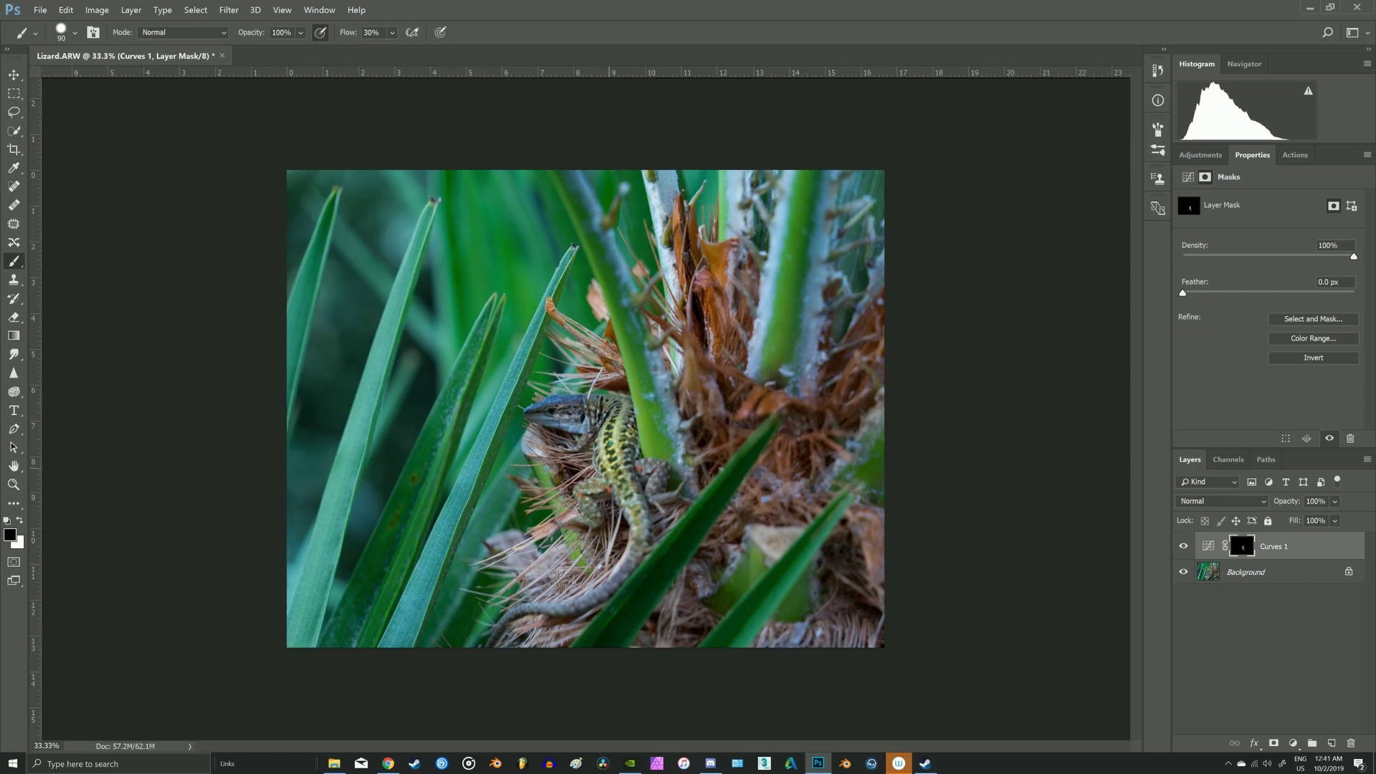
Paint white with a 70 px brush over the lizard's tail, head and remaining leg on the mask
key(x)
mouse_move(632, 559)
mouse_down()
mouse_move(606, 591)
mouse_move(527, 606)
mouse_up()
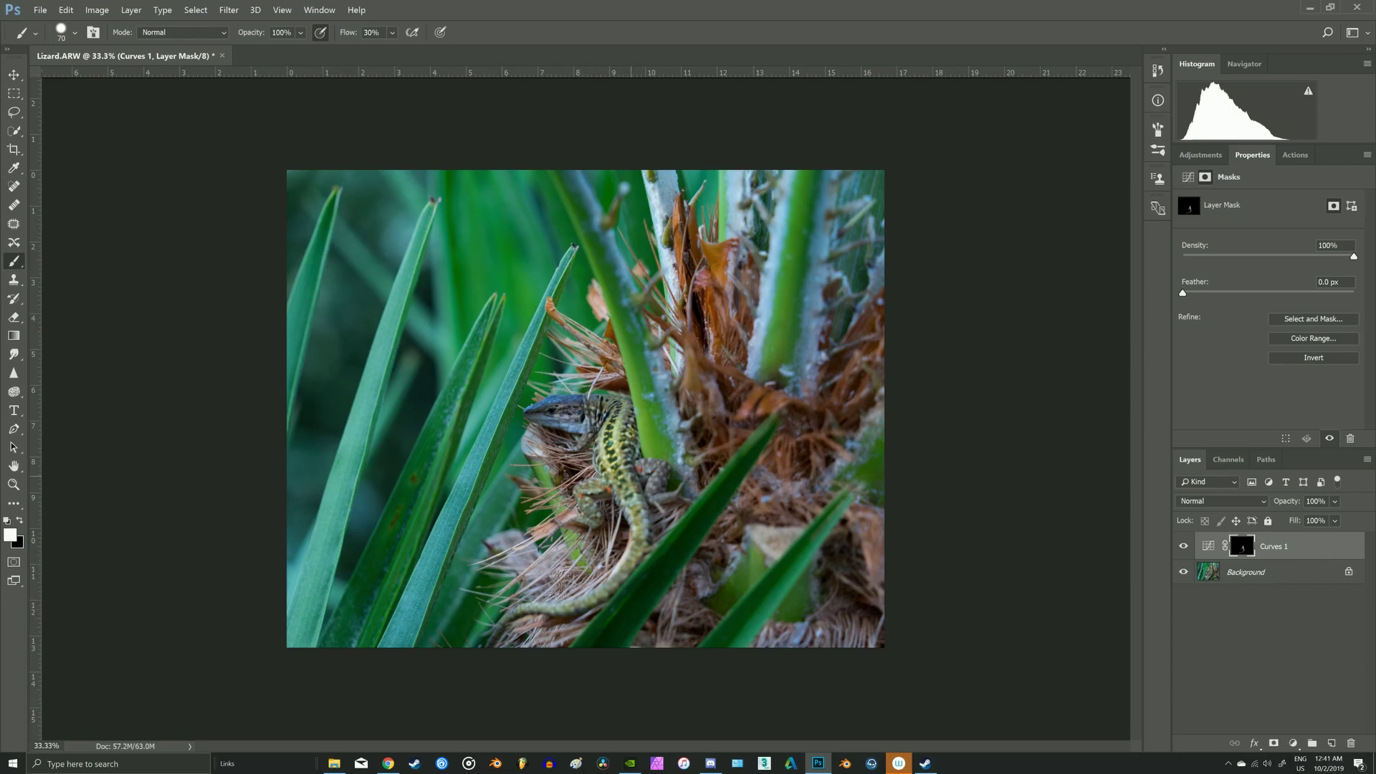
drag(648, 473, 652, 484)
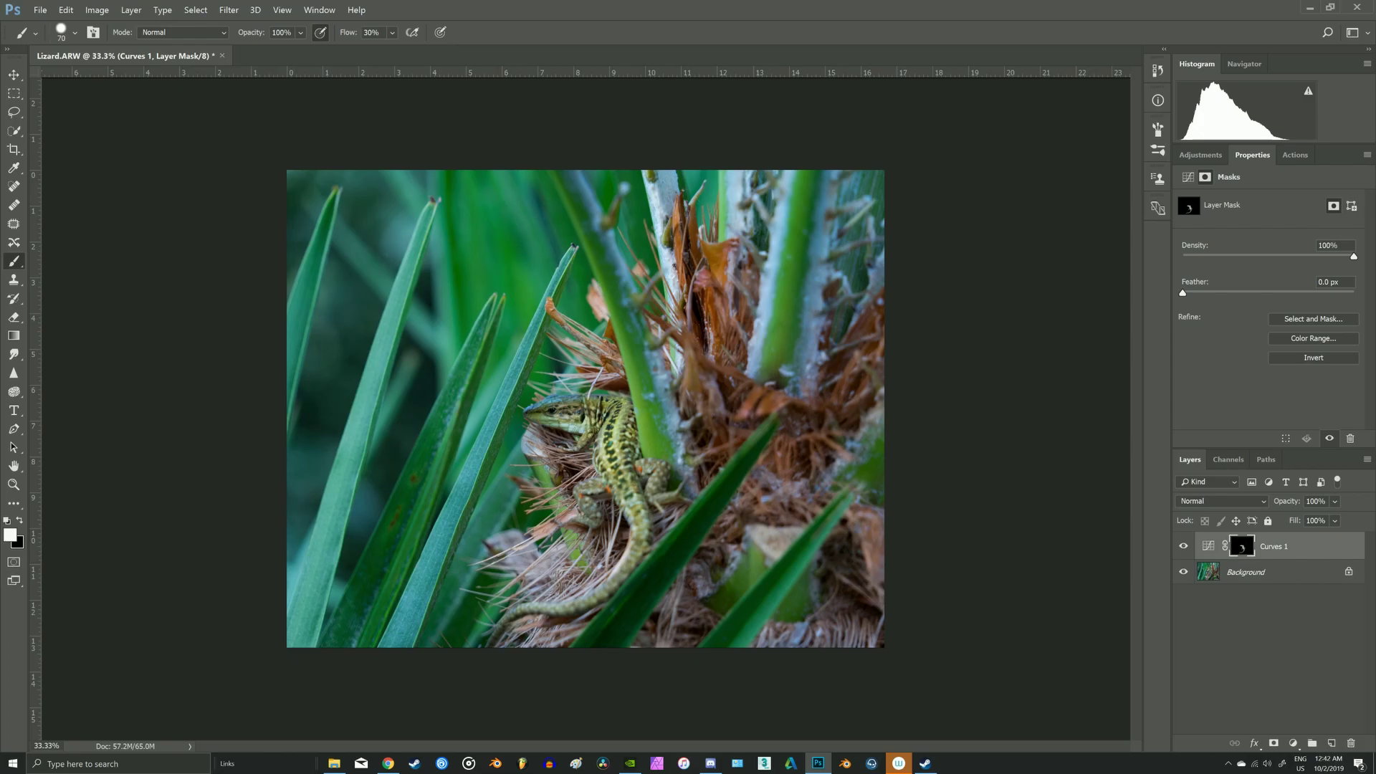
Rename the Curves 1 layer as Lizard_pop
double_click(1274, 546)
text(Liz)
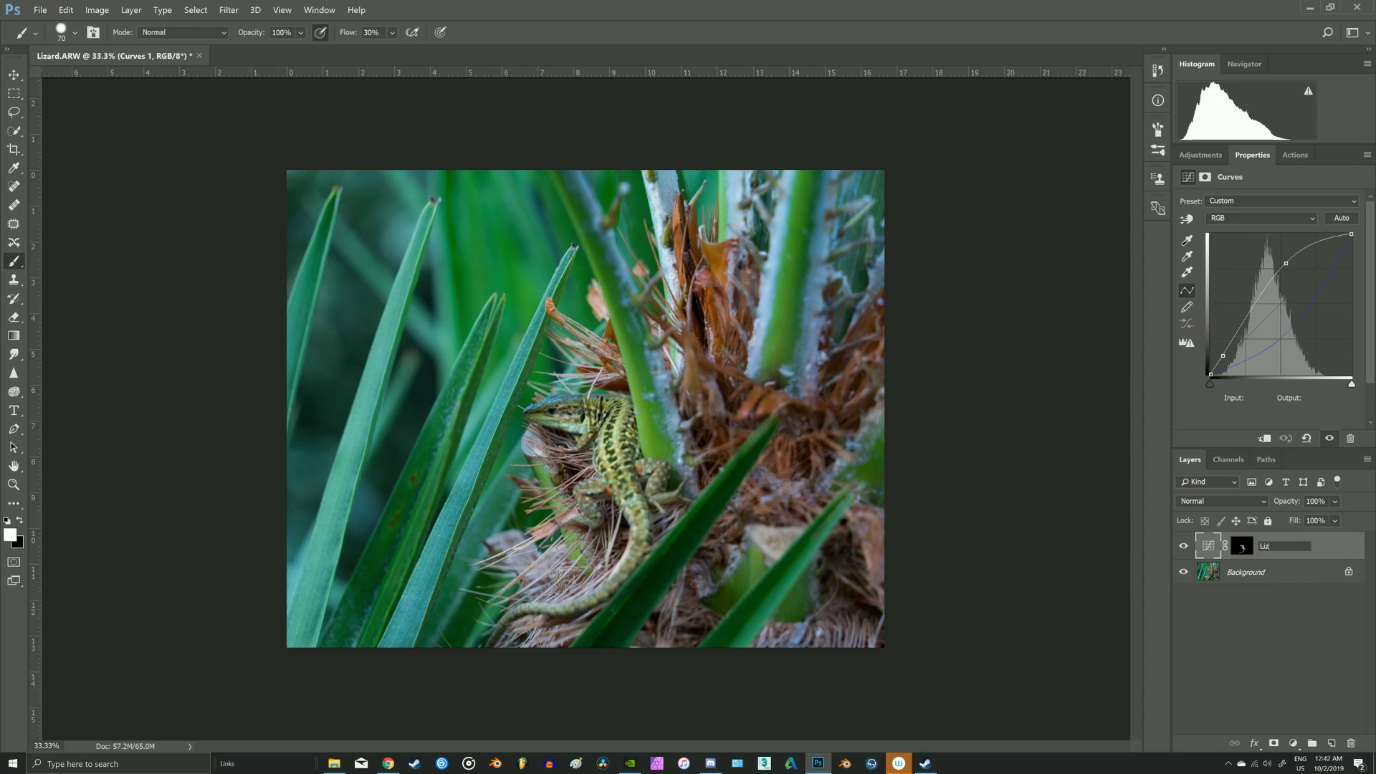
text(ard_pop)
key(Return)
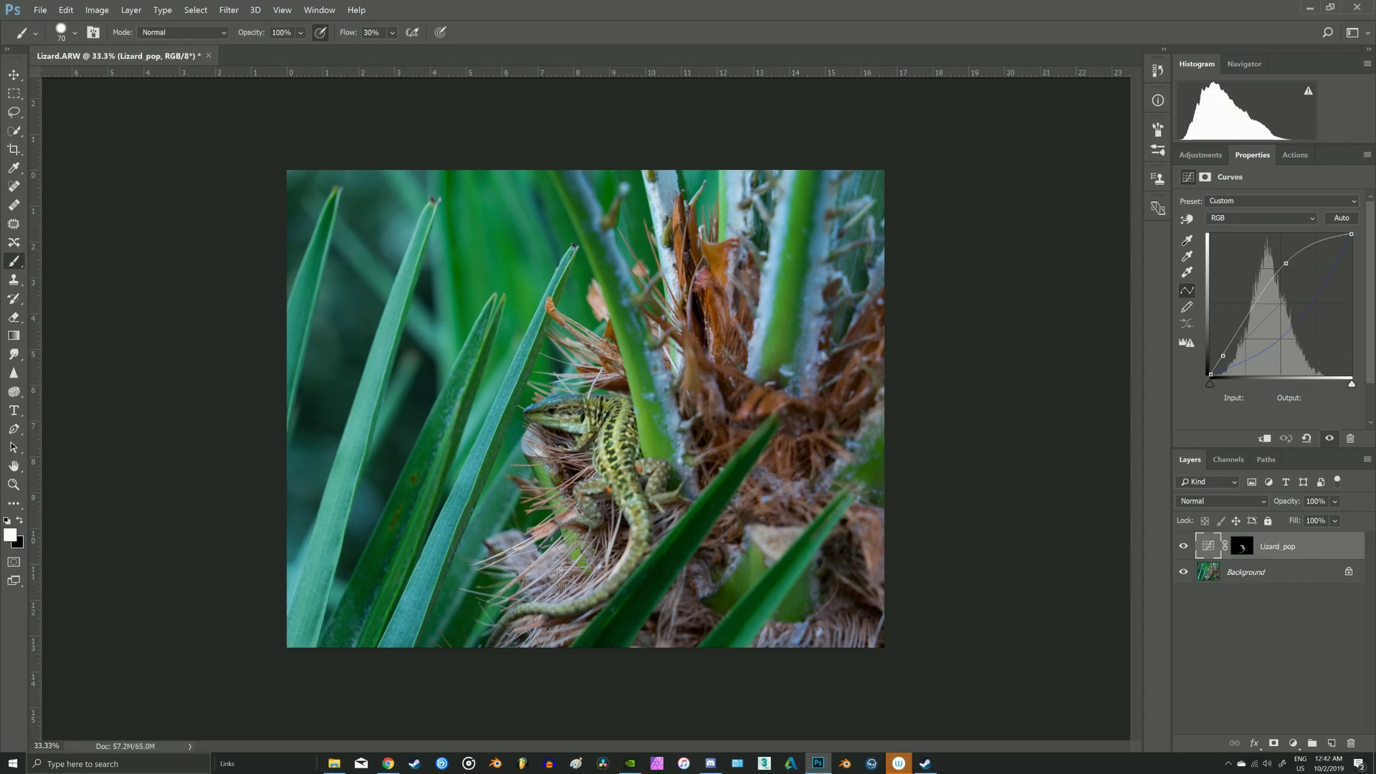
Add another Curves layer and shape an RGB contrast curve with points 0 to 14, 77 to 52 and 195 to 207
click(1293, 743)
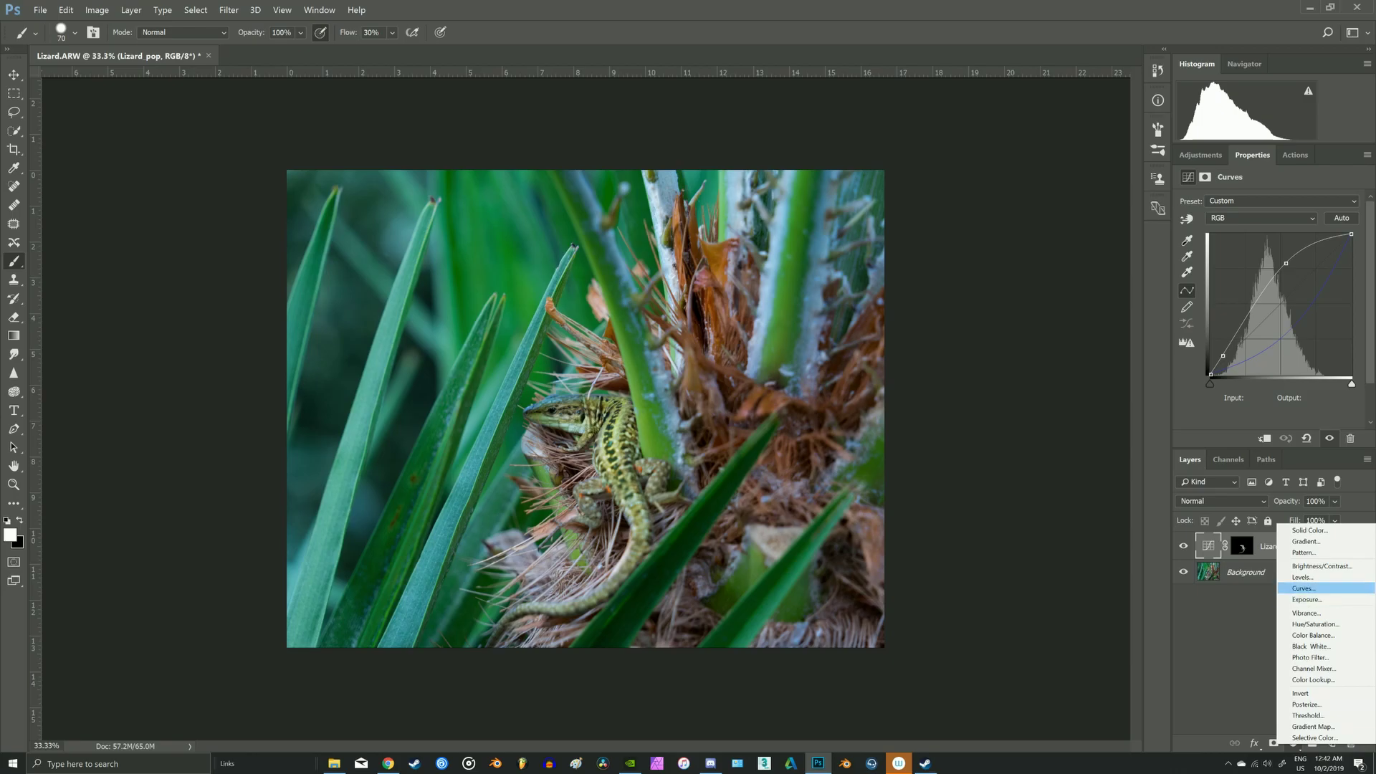
click(1305, 588)
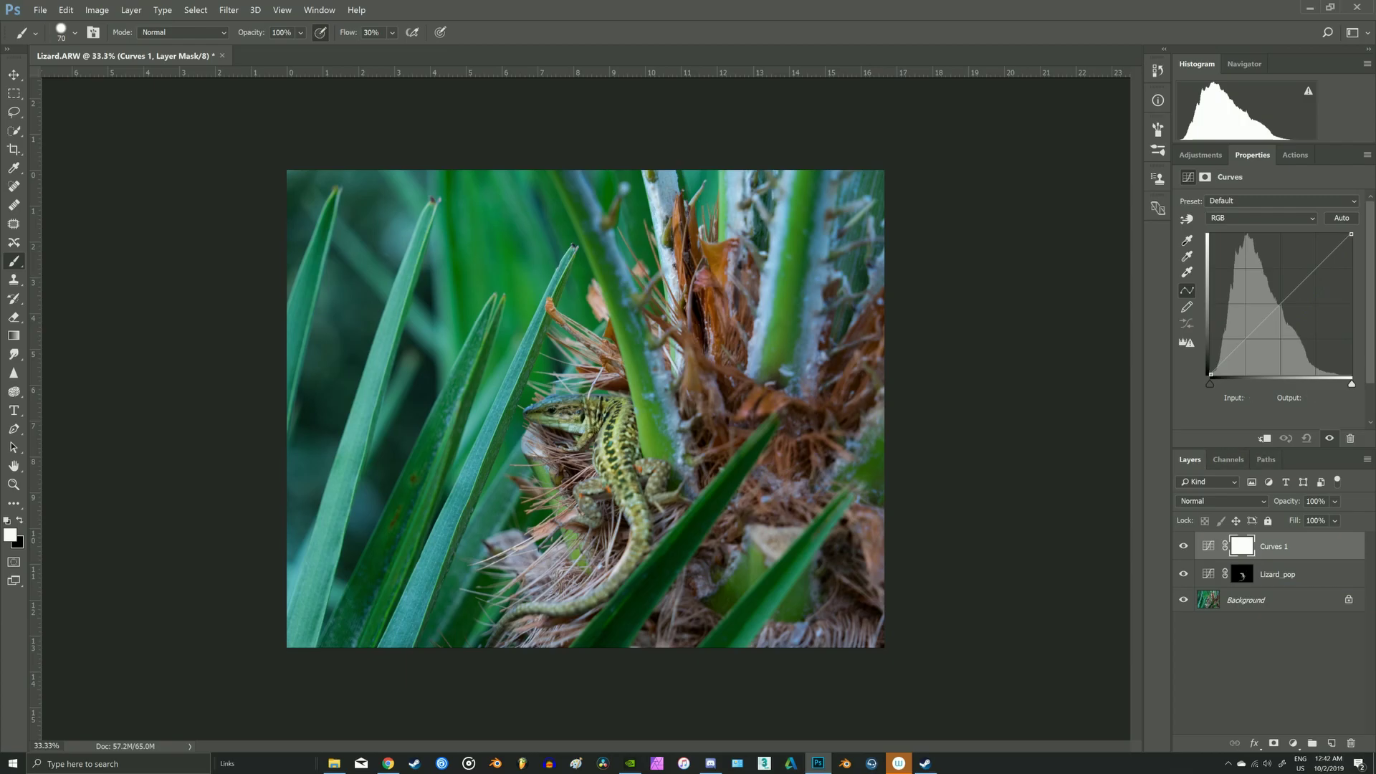
drag(1211, 374, 1211, 370)
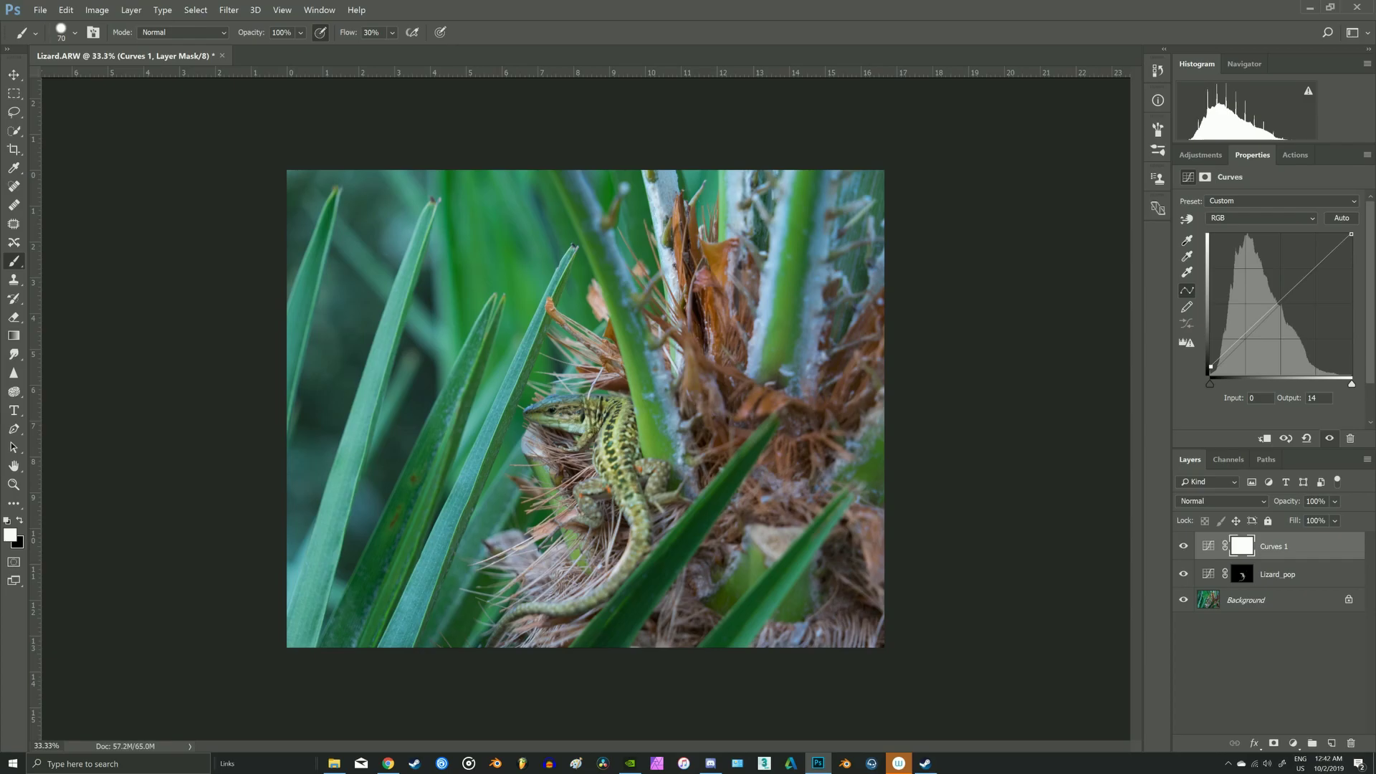
drag(1241, 337, 1253, 346)
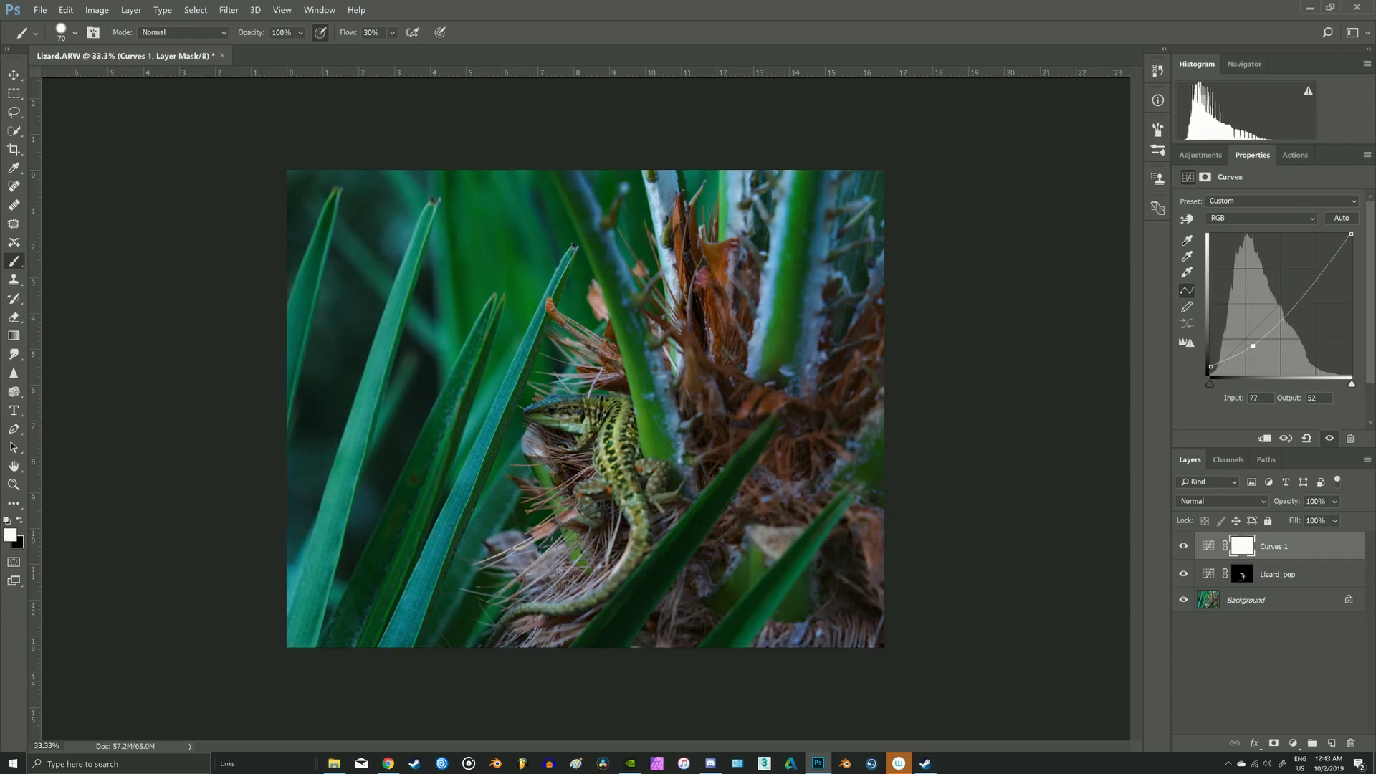
drag(1316, 275, 1319, 261)
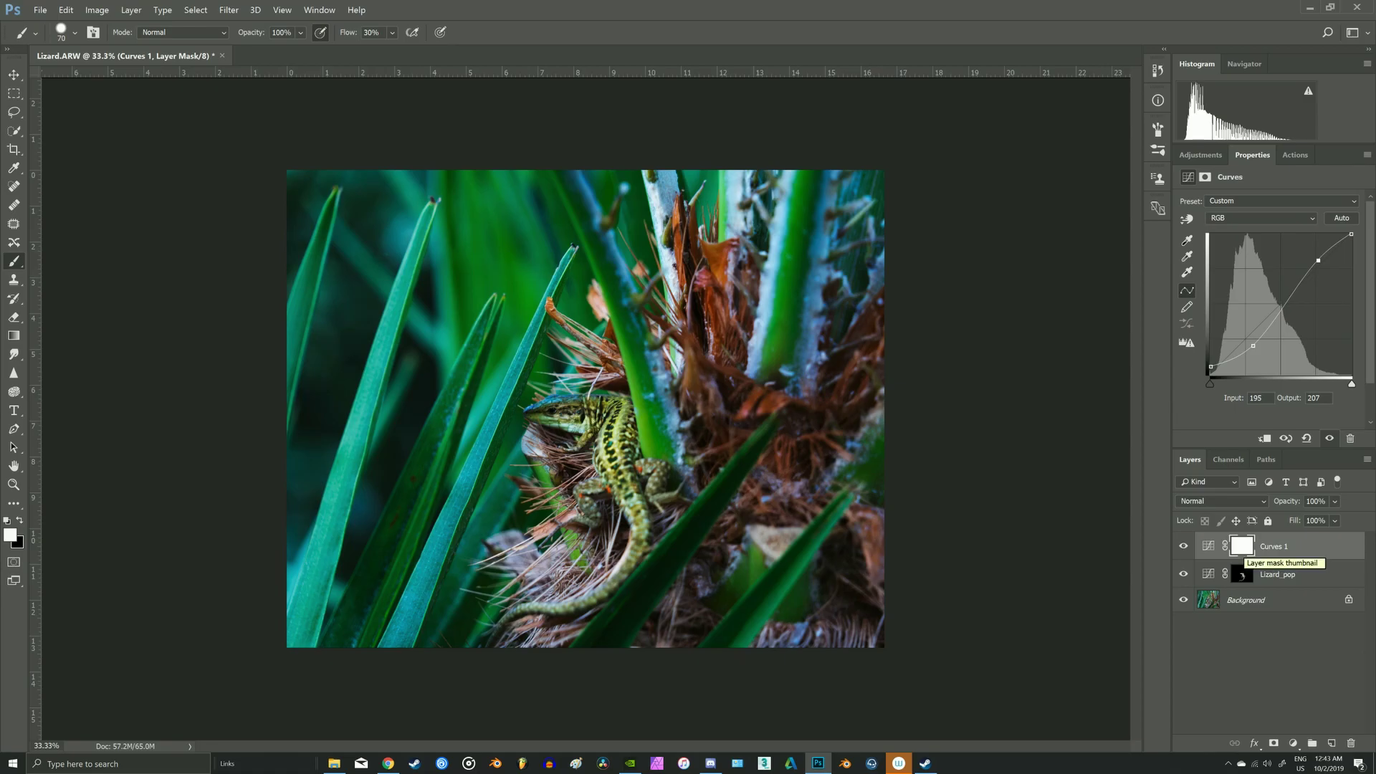
Invert the new Curves layer's mask and paint white streaks along the leaves and stems with a 150 px brush
click(1242, 546)
click(1313, 357)
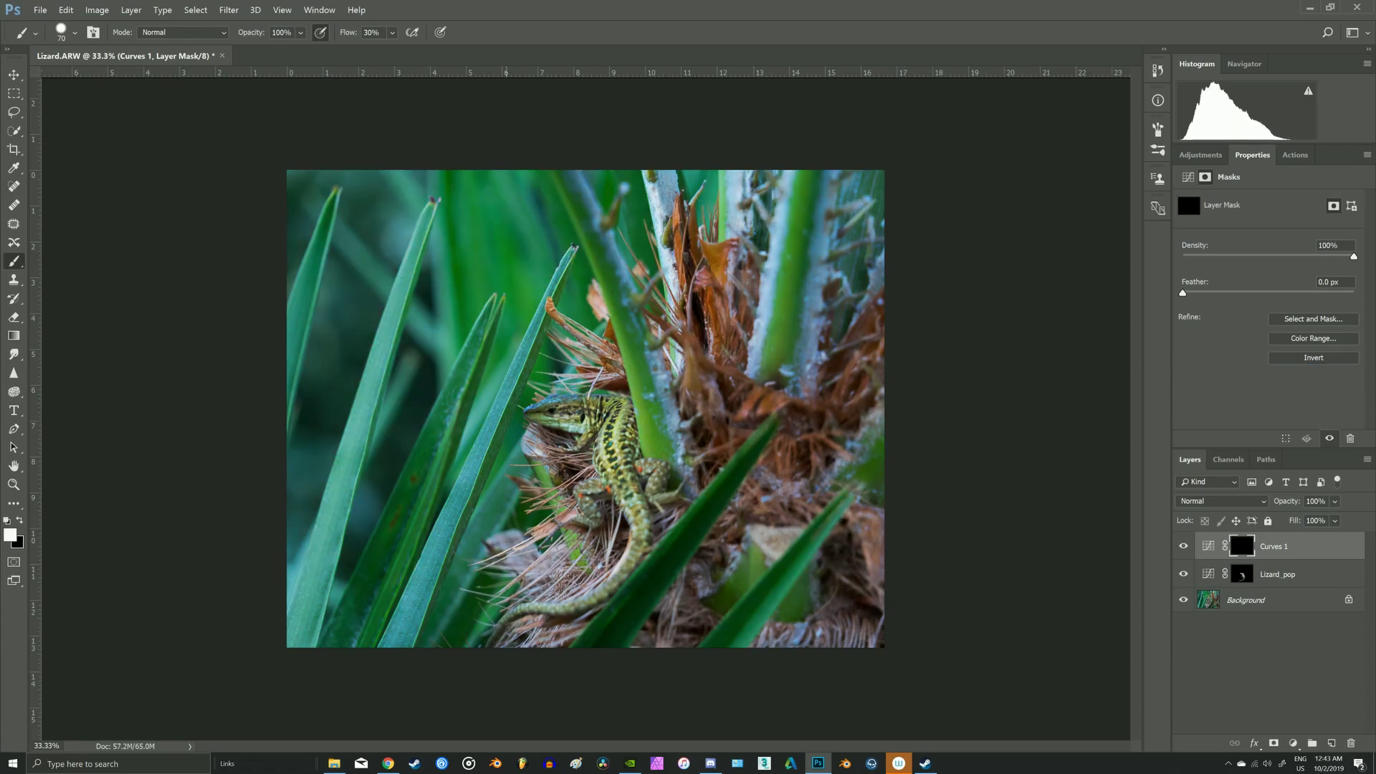
key(bracketright)
drag(439, 537, 408, 638)
key(bracketleft)
key(bracketright)
drag(470, 350, 447, 412)
drag(448, 412, 374, 616)
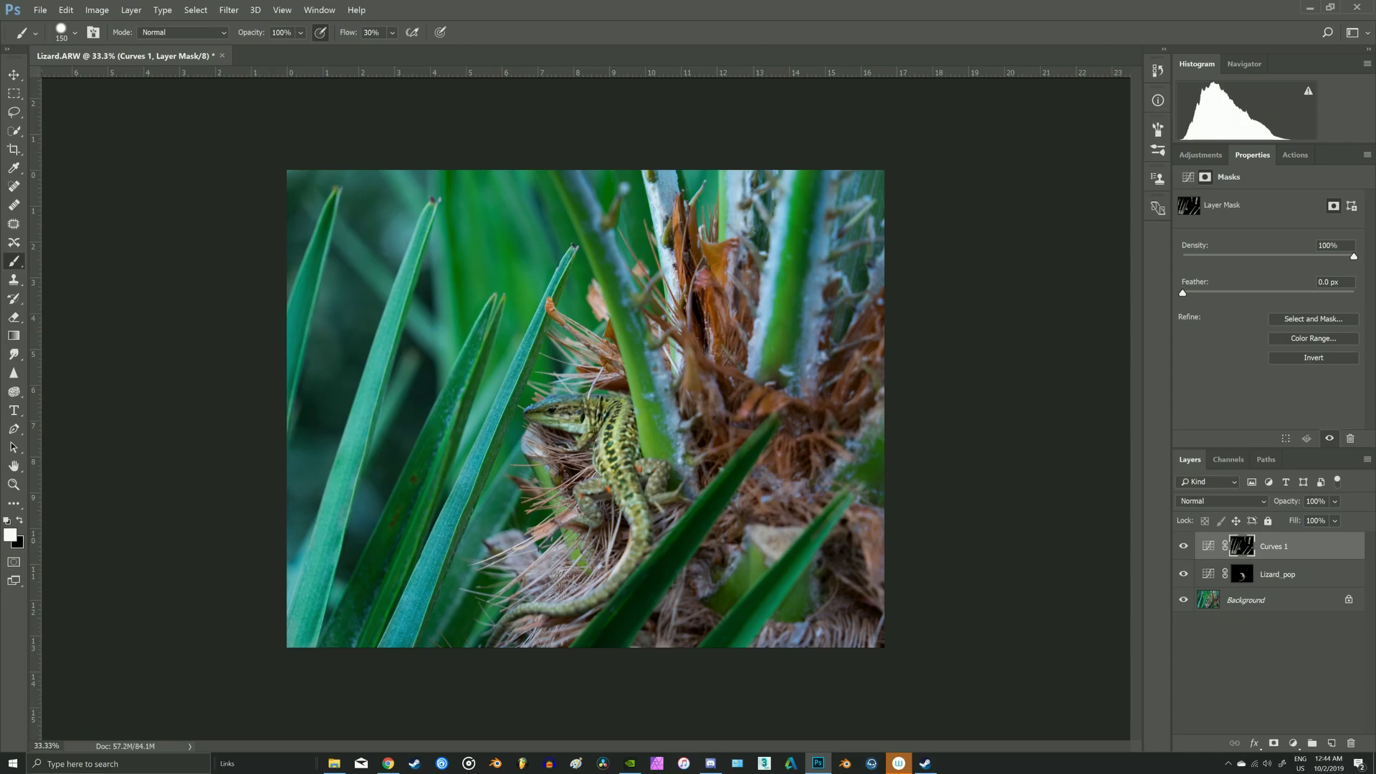
Add a Selective Color adjustment layer and replace its mask with a copy of the Lizard_pop mask
click(1293, 743)
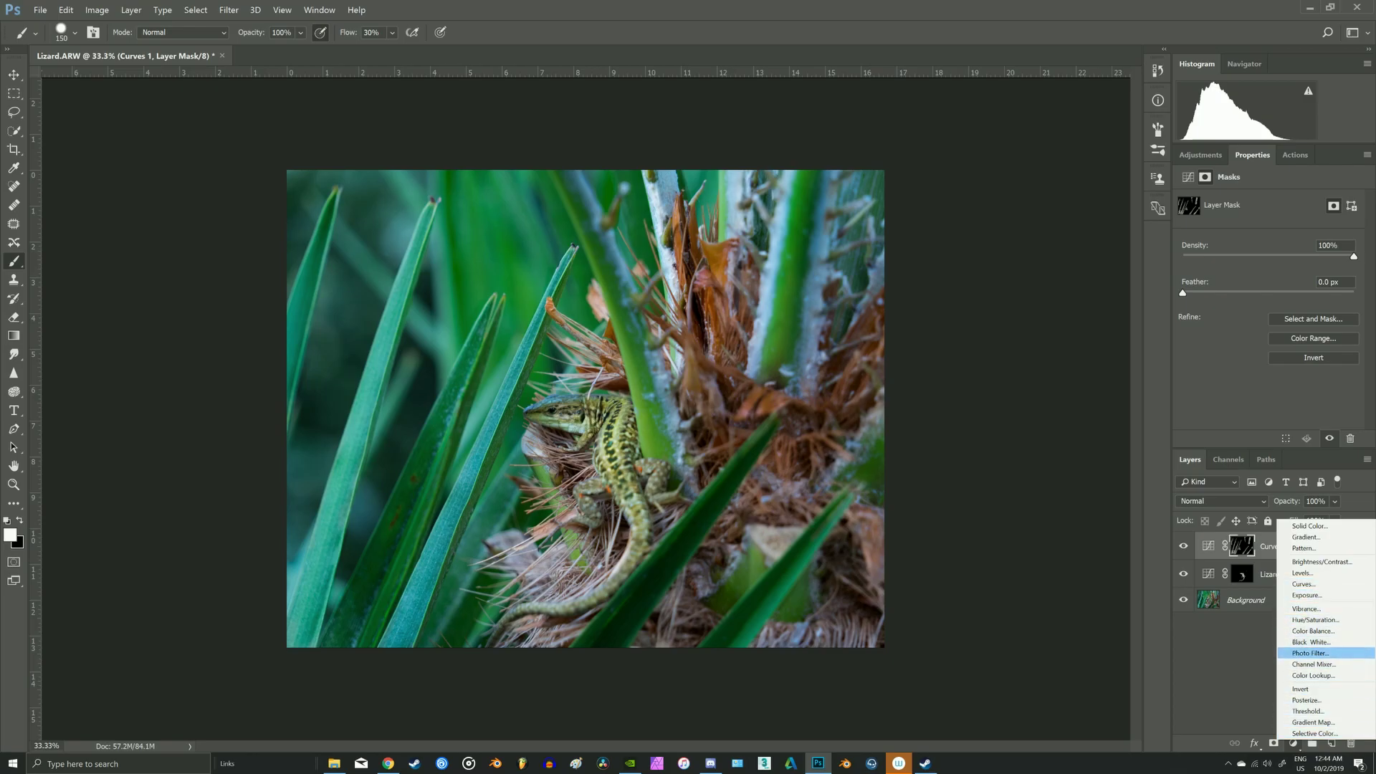
click(1314, 733)
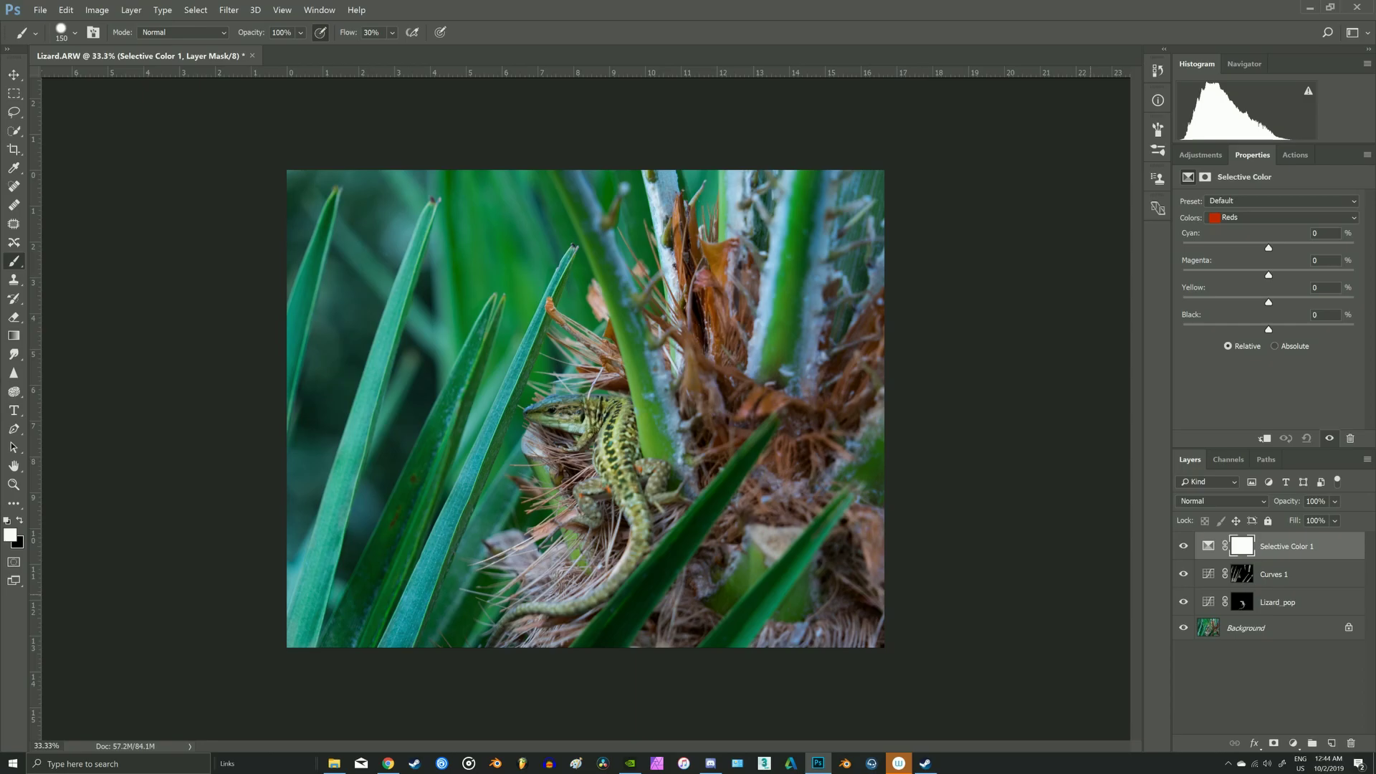
click(1242, 602)
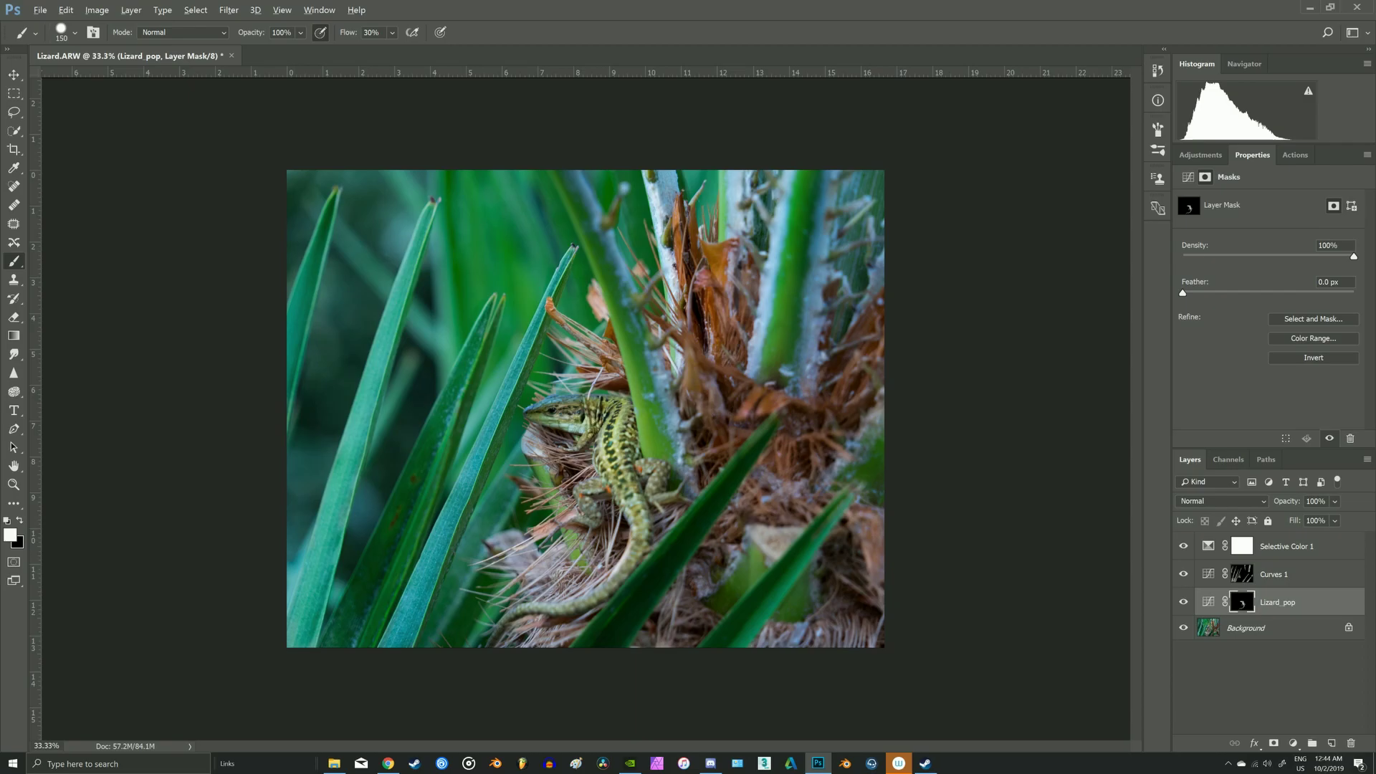
drag(1246, 600, 1255, 553)
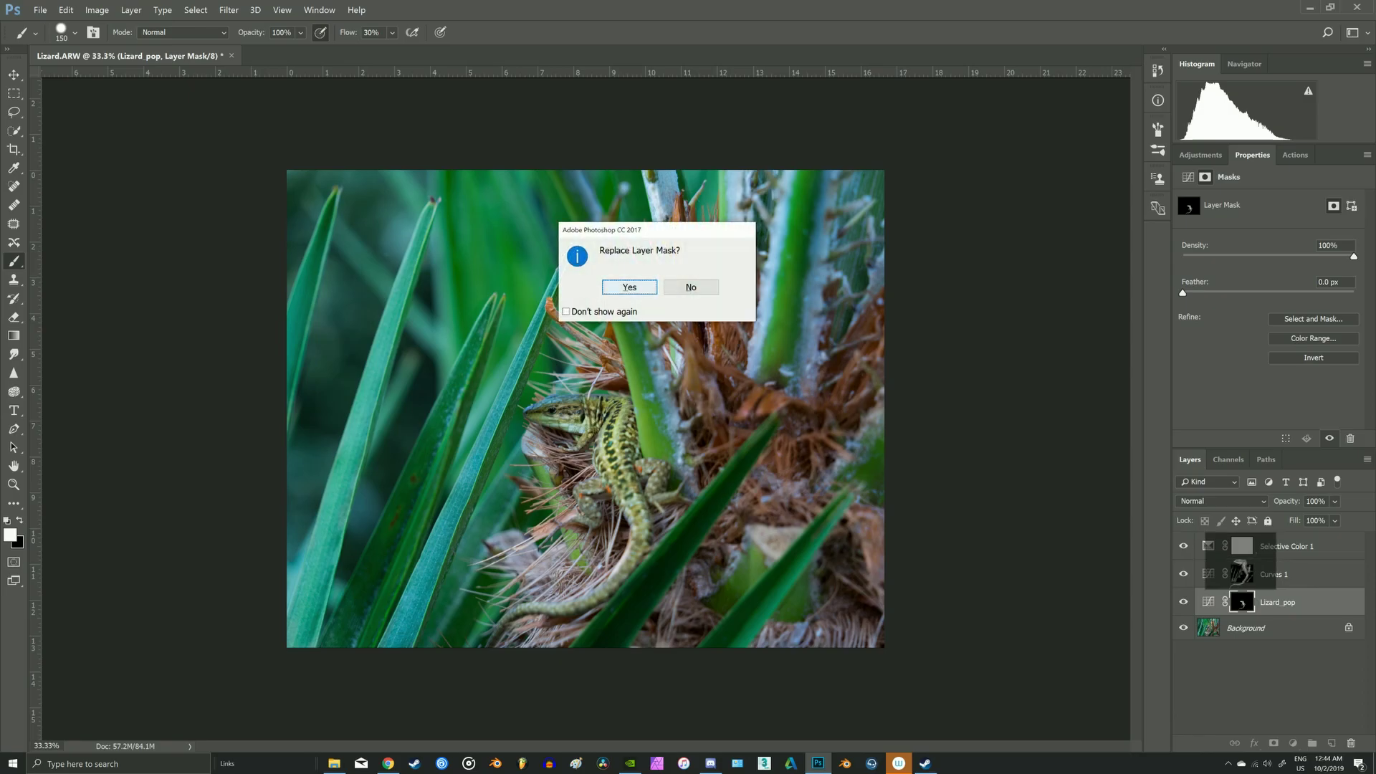
key(Return)
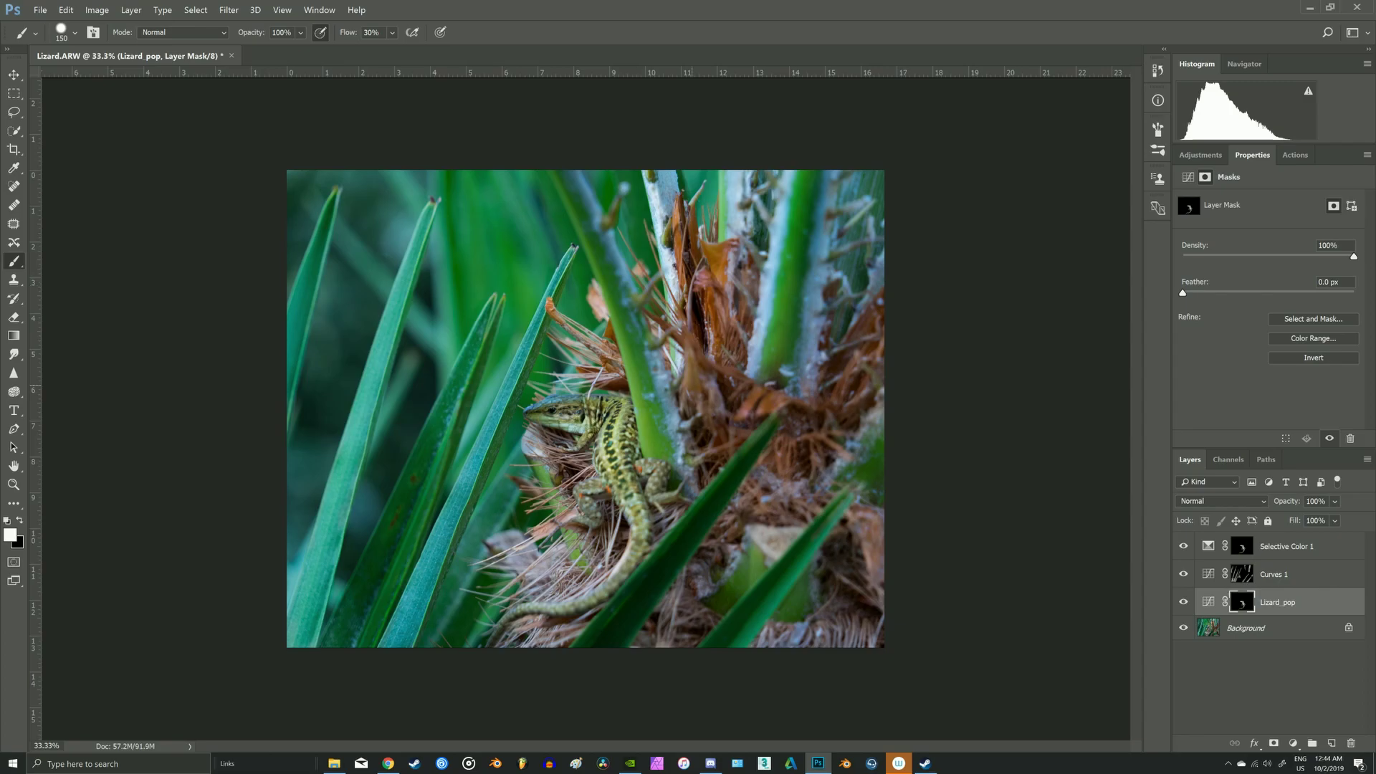
Invert the Selective Color 1 layer's mask and, in its Reds range, strongly lower cyan and slightly raise magenta
click(1286, 546)
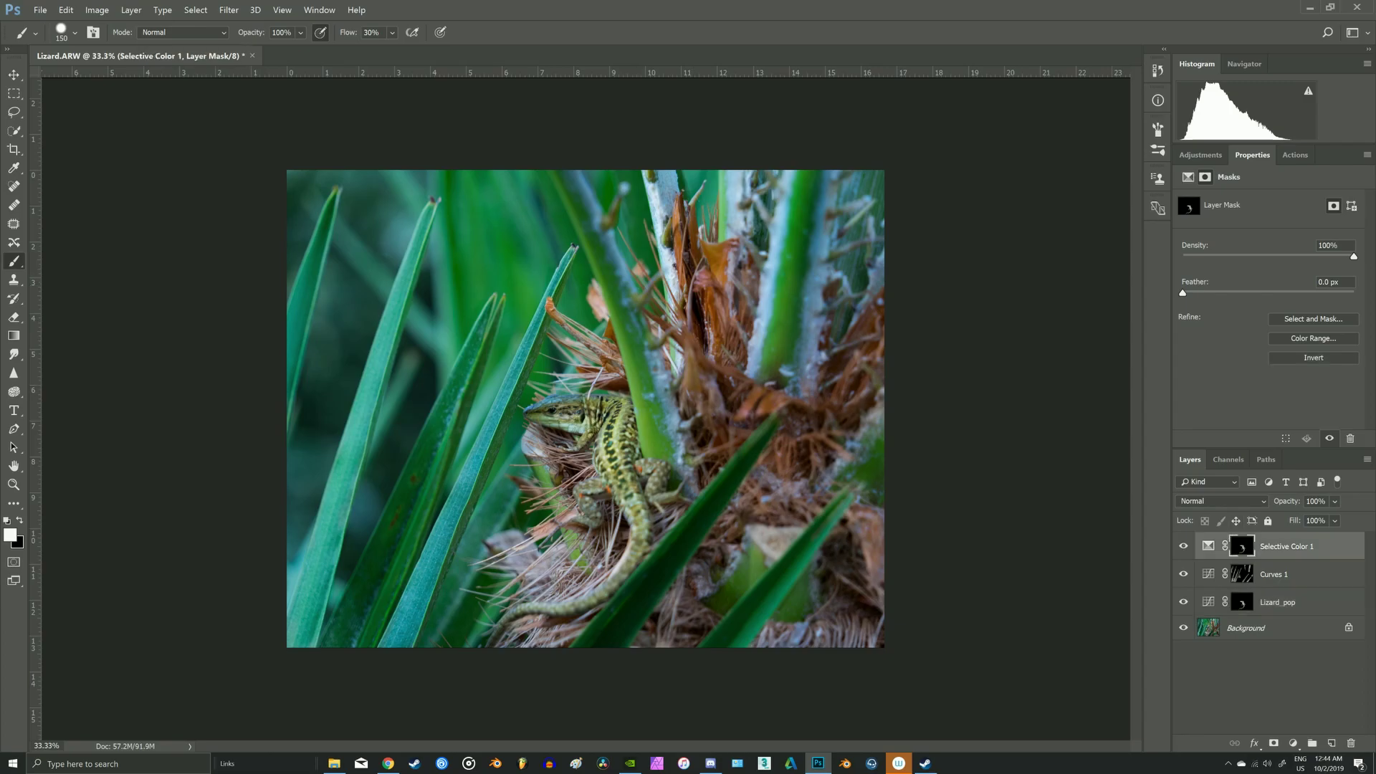
click(1314, 358)
click(1209, 547)
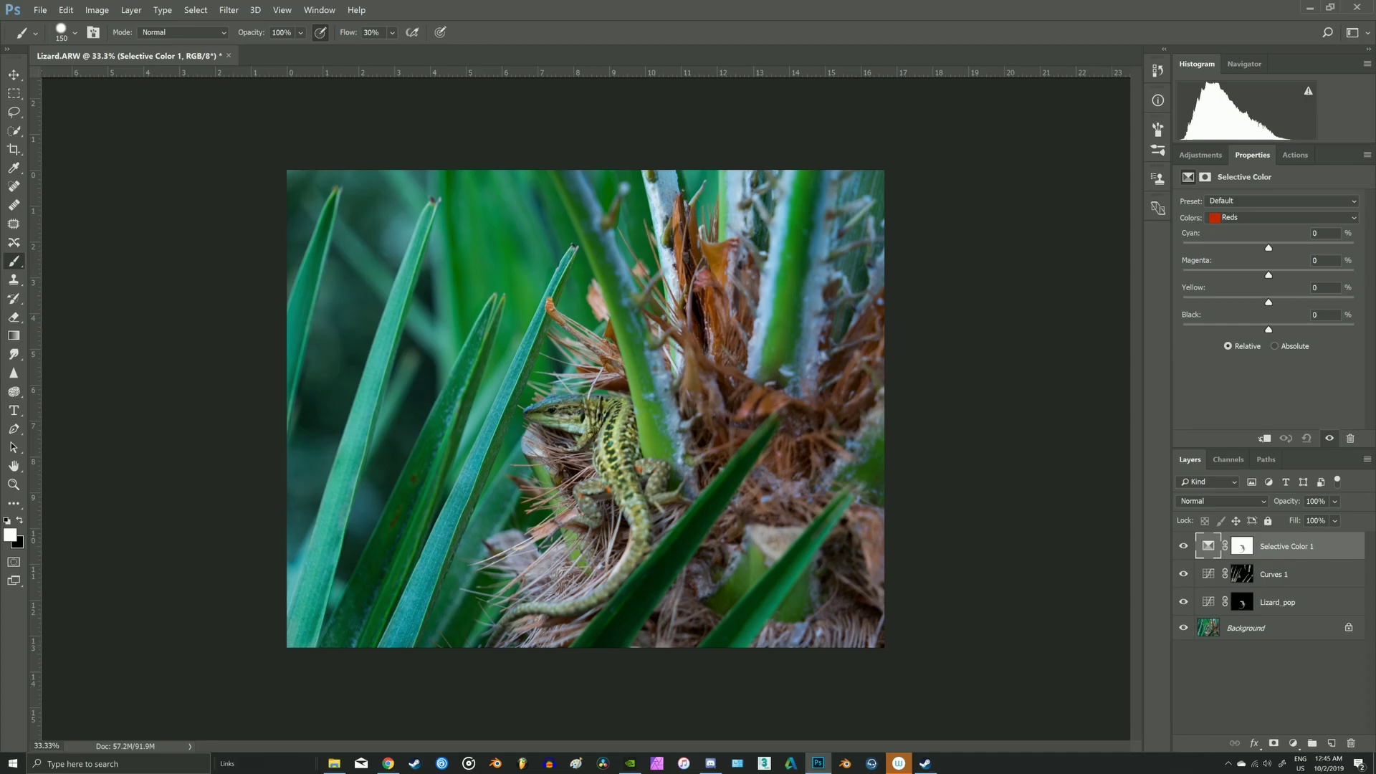
click(1283, 218)
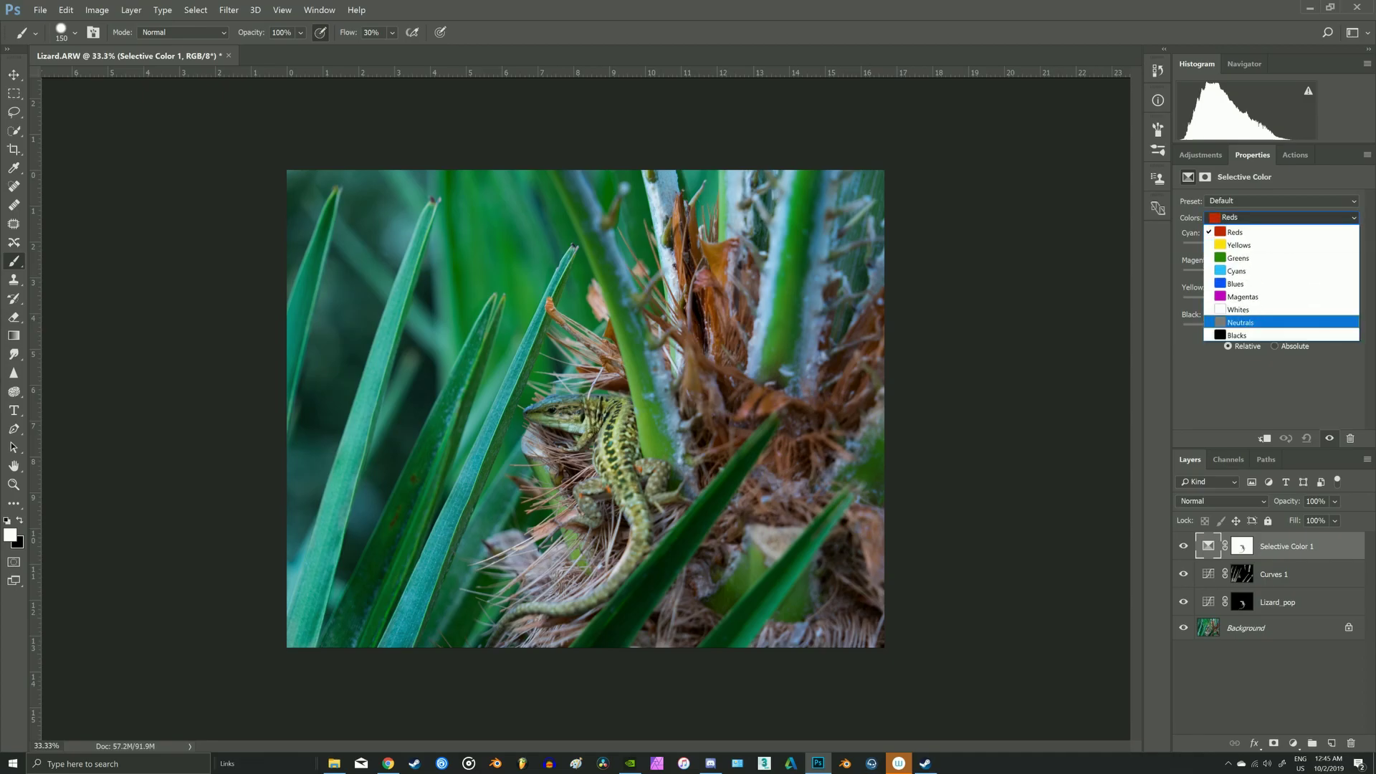
click(1236, 232)
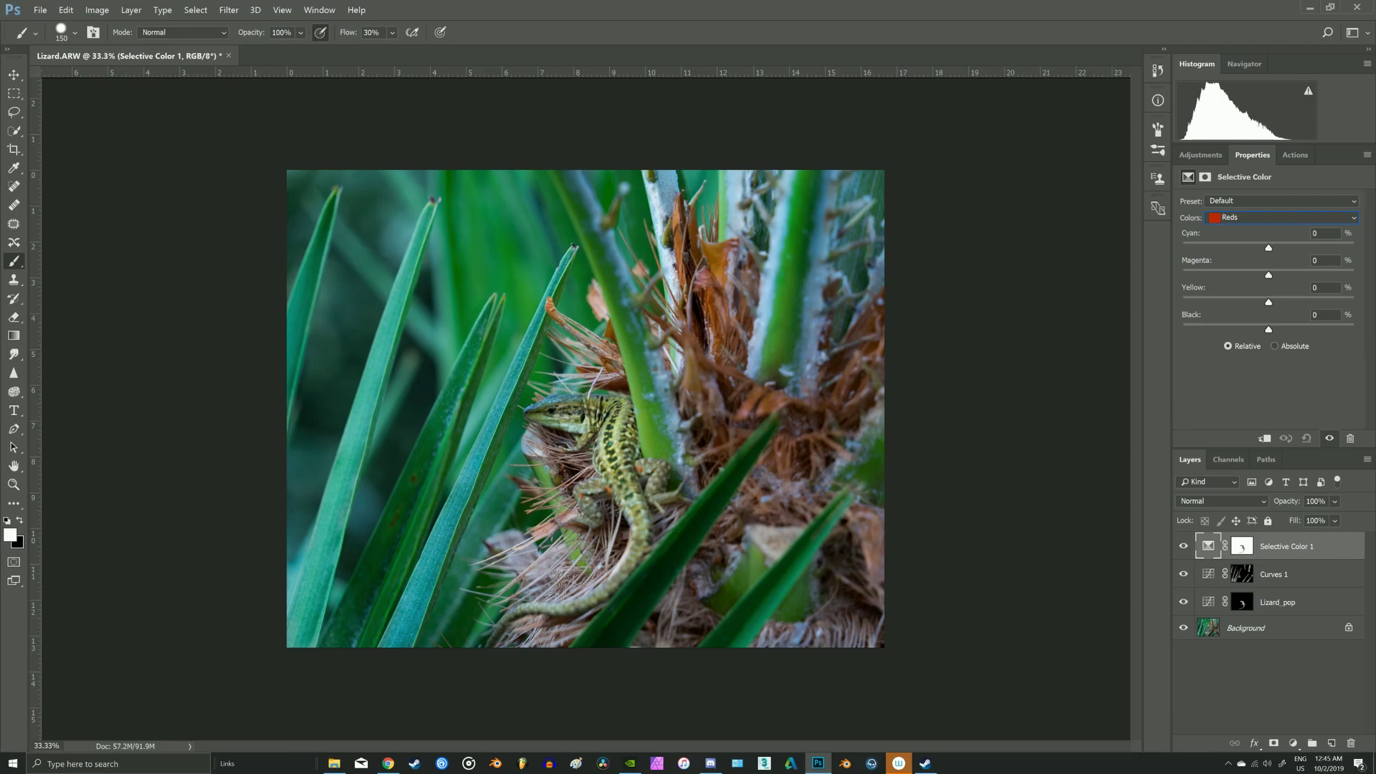
drag(1269, 248, 1189, 248)
drag(1269, 275, 1276, 275)
Set the Yellows range of the Selective Color adjustment to cyan +100 and yellow -100
click(1282, 218)
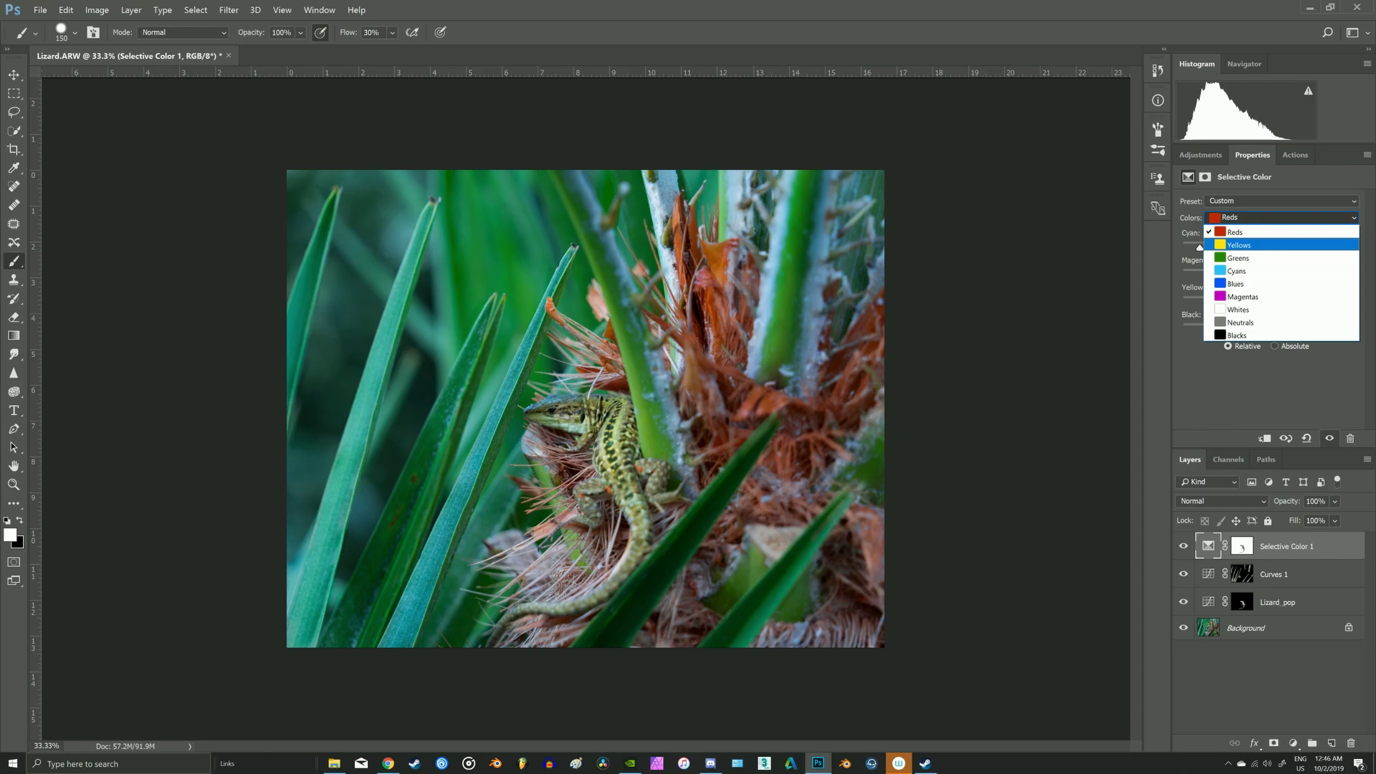
key(Return)
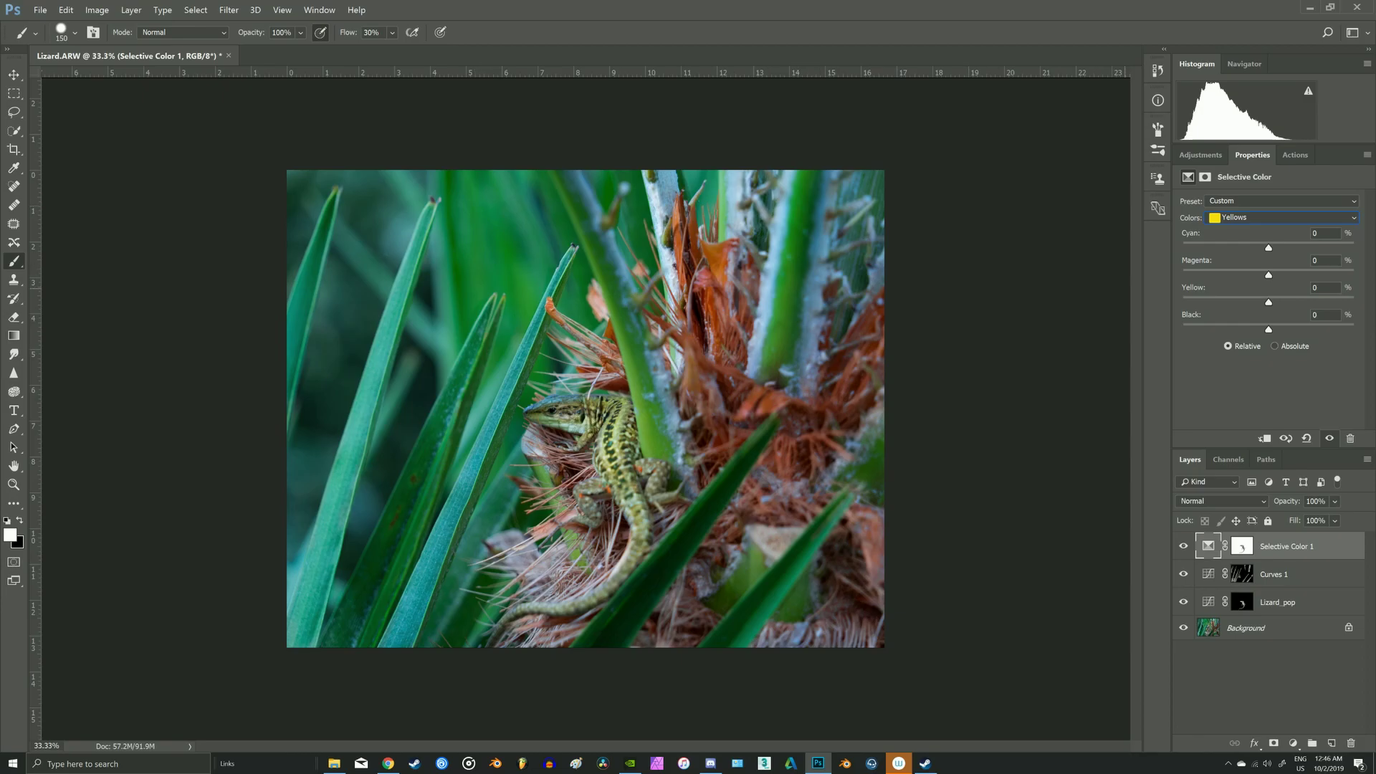
drag(1269, 248, 1354, 248)
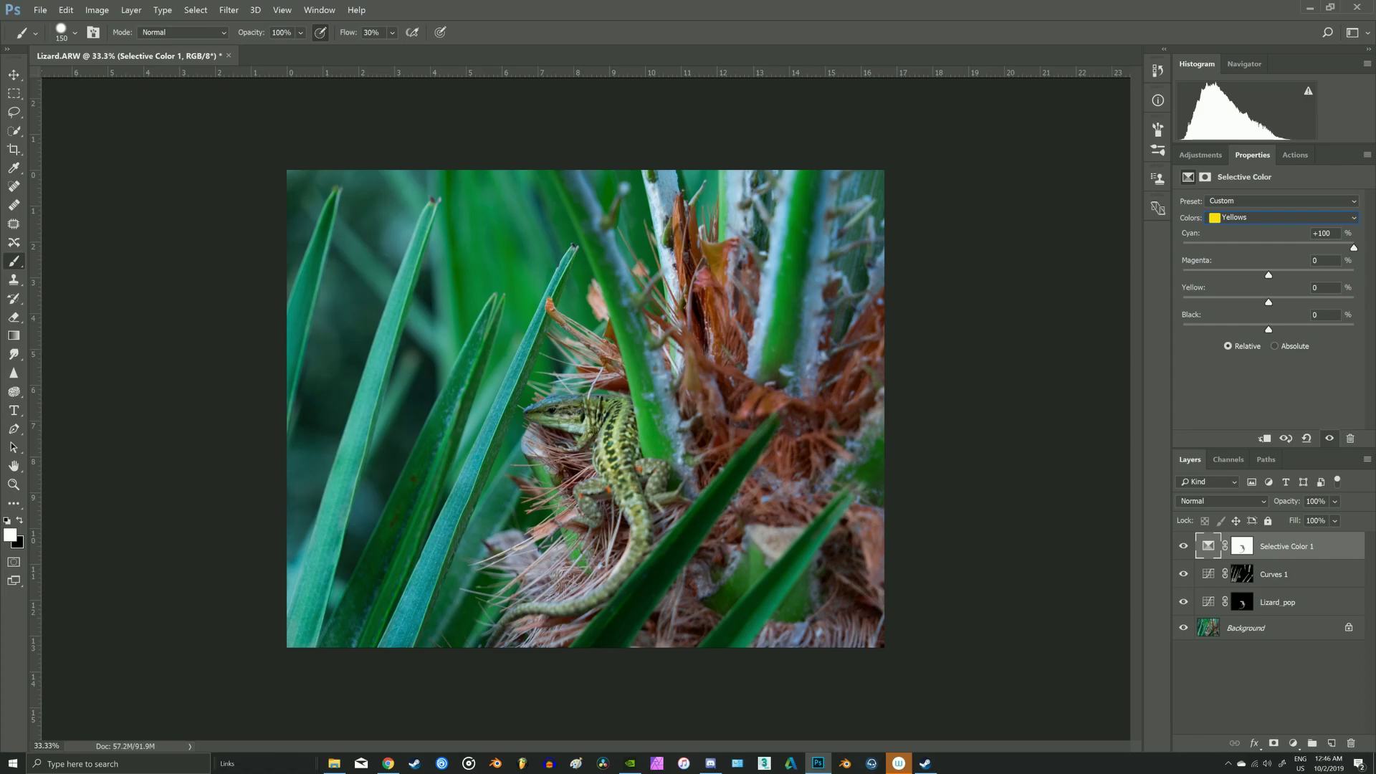
drag(1269, 302, 1182, 302)
Set the Greens range to cyan +100 and yellow -100, and raise its black moderately
click(1281, 218)
click(1273, 258)
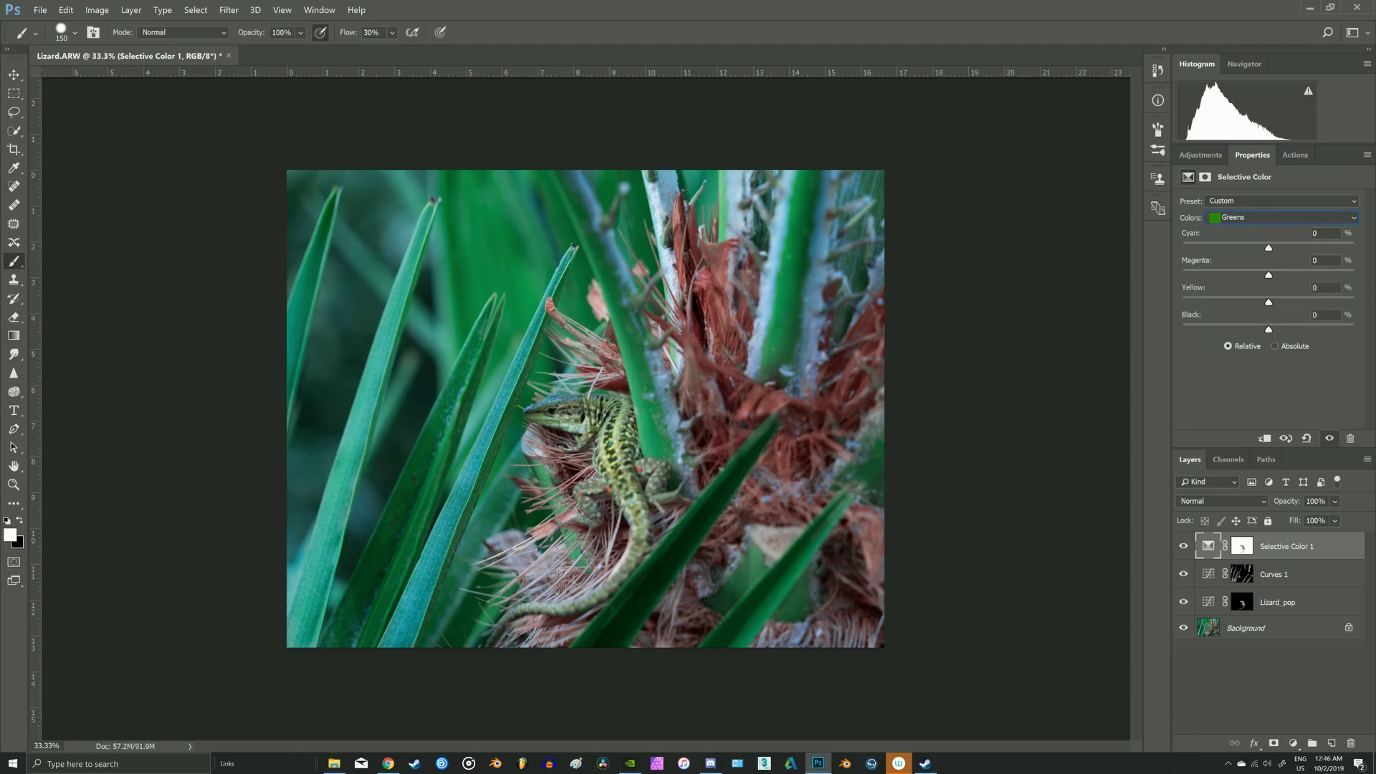
drag(1269, 248, 1354, 248)
drag(1269, 302, 1183, 301)
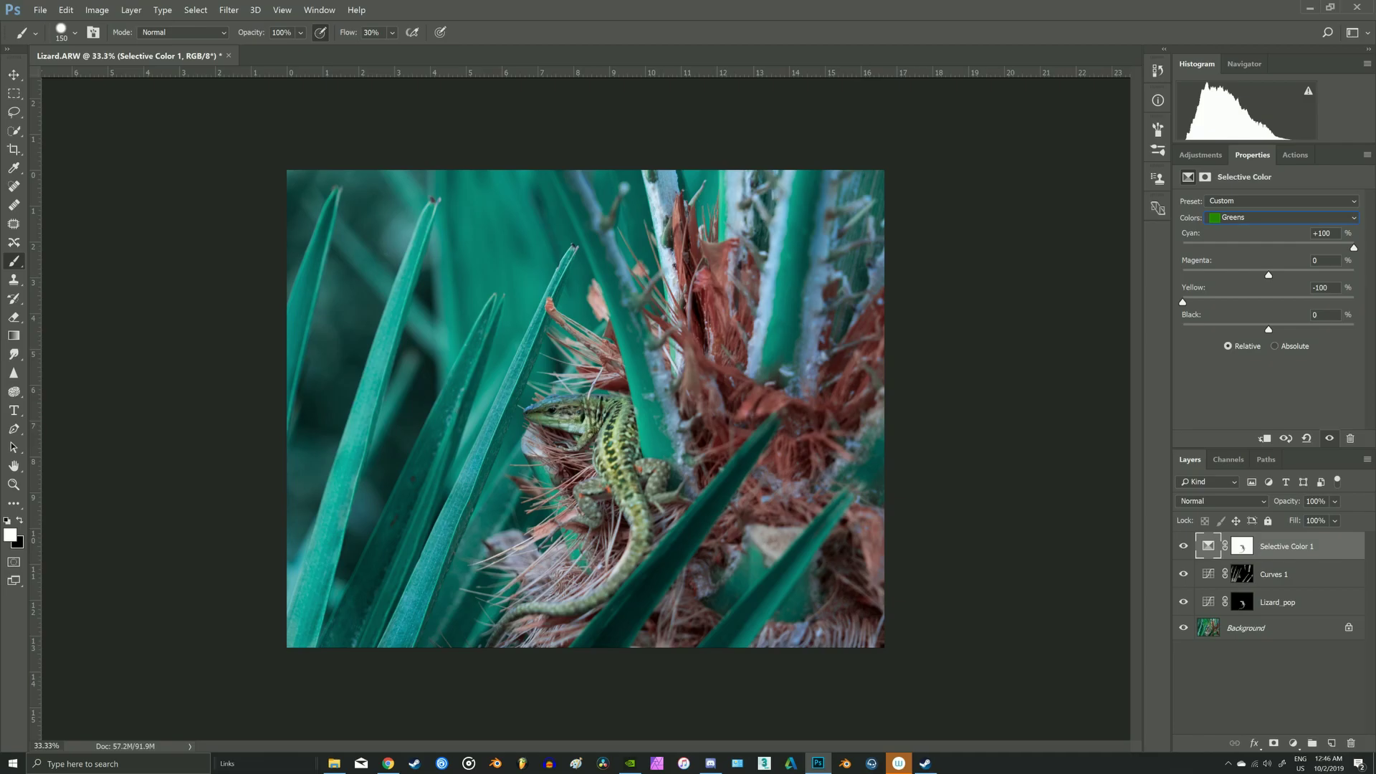
drag(1268, 330, 1288, 330)
Return to the Yellows range and raise its black slightly
click(1284, 217)
click(1233, 242)
drag(1269, 329, 1277, 329)
Set the Cyans range to cyan +100 and yellow -100, toggling the last change to compare
click(1283, 218)
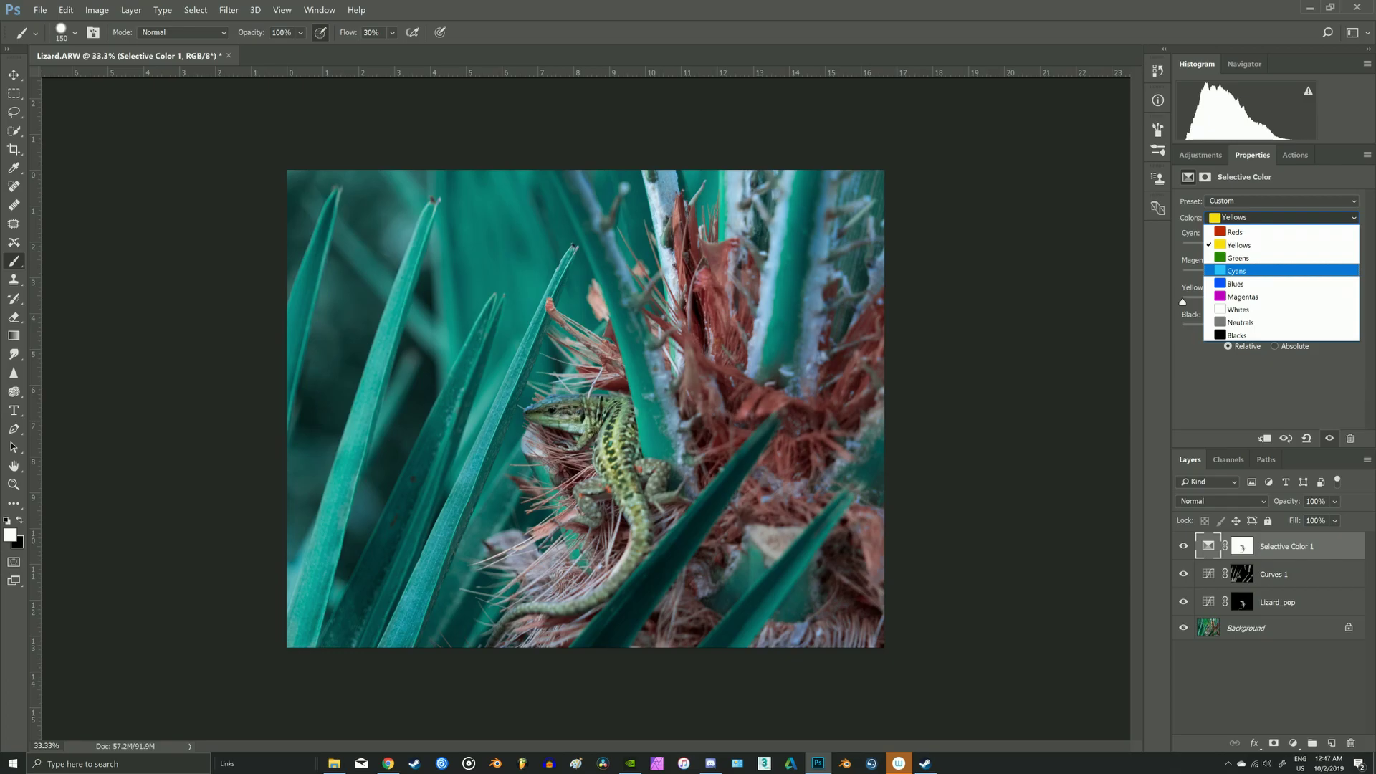
click(1247, 271)
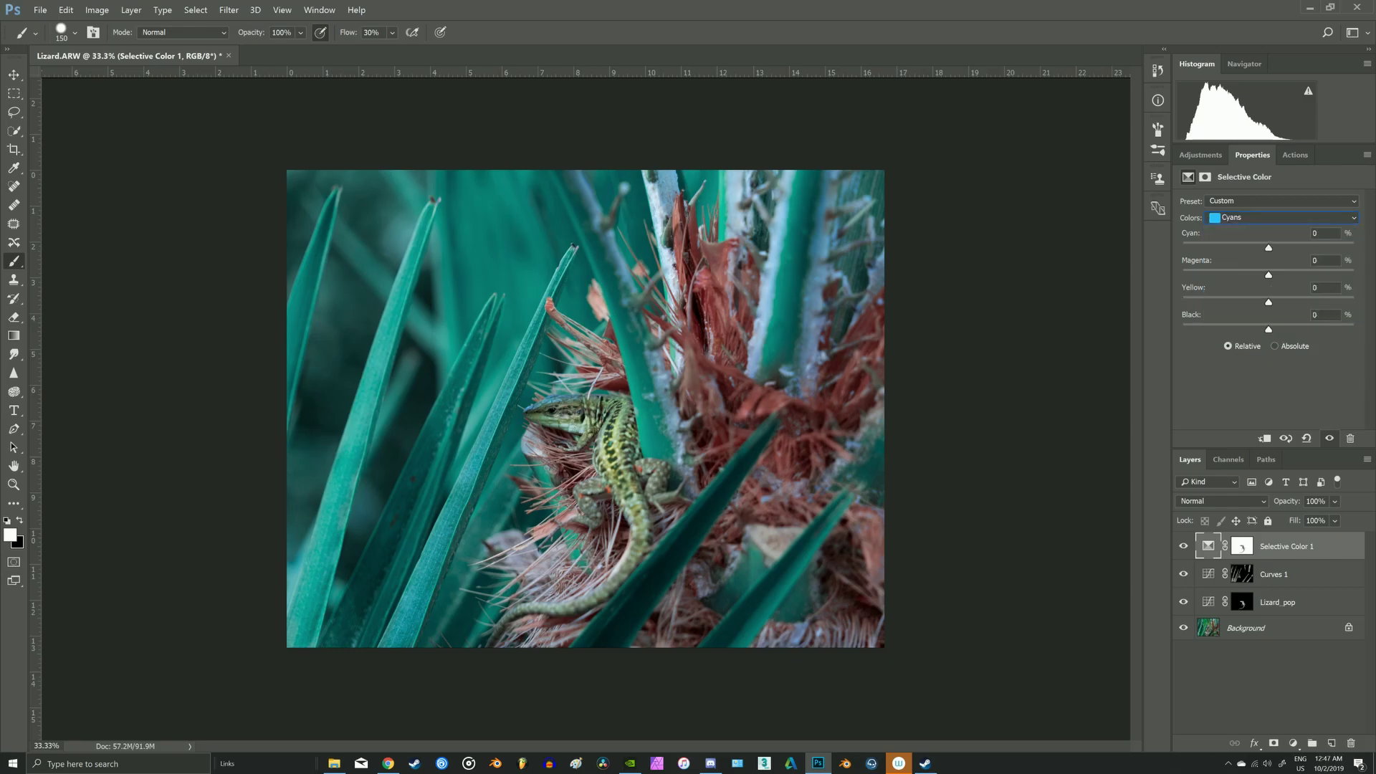
drag(1269, 247, 1354, 247)
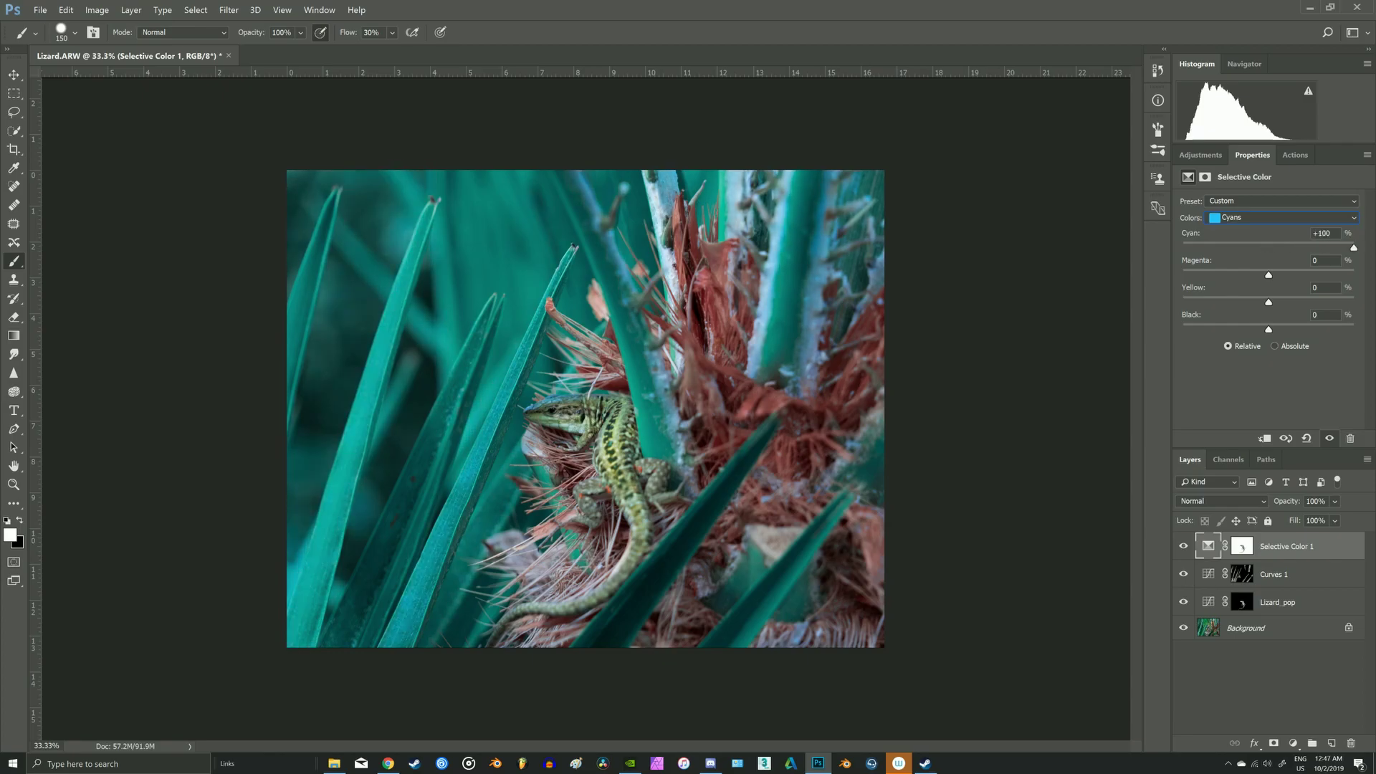
drag(1269, 302, 1183, 302)
key(ctrl+z)
key(ctrl+z)
Set yellow to -80 in the Blues range of the Selective Color adjustment
click(1283, 218)
click(1276, 283)
click(1185, 301)
drag(1182, 302, 1199, 302)
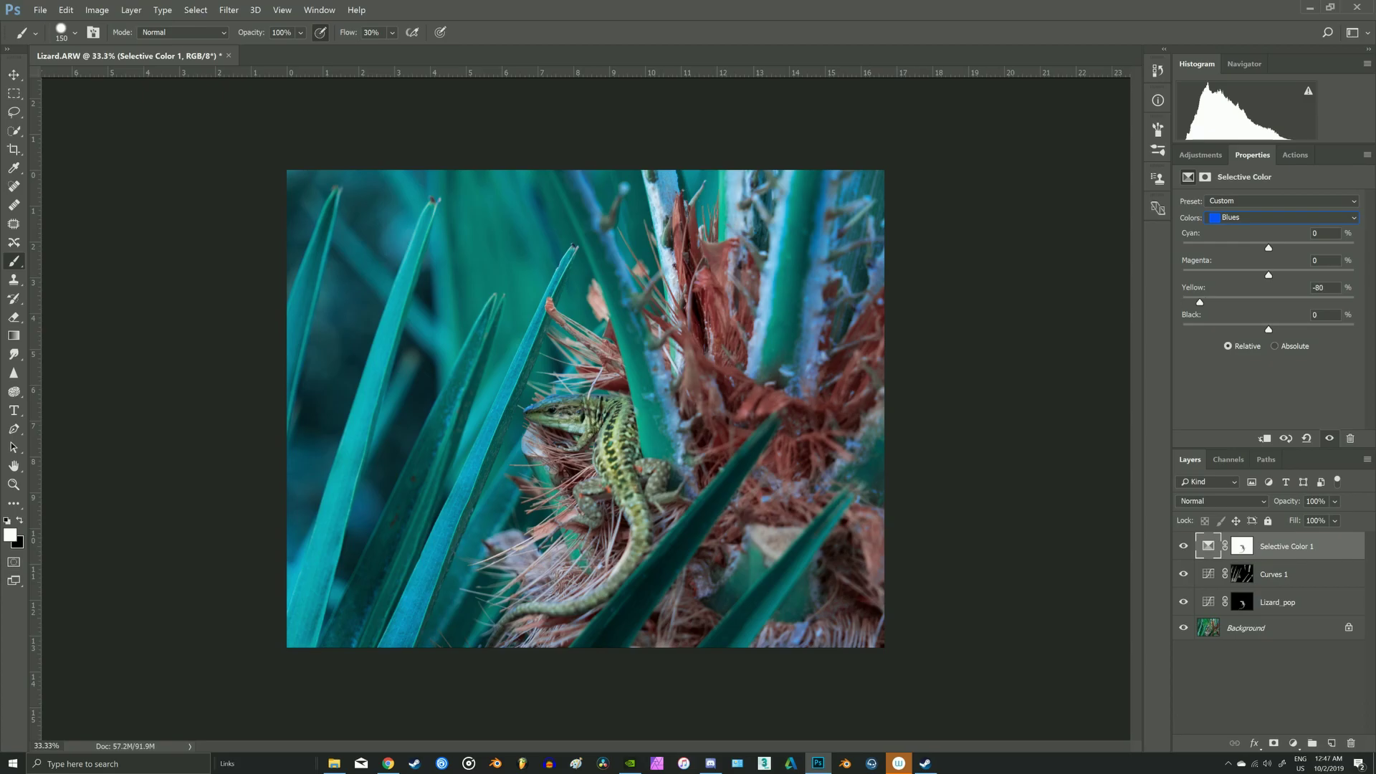
Set cyan to -100 in the Magentas range and raise its magenta moderately
click(1283, 218)
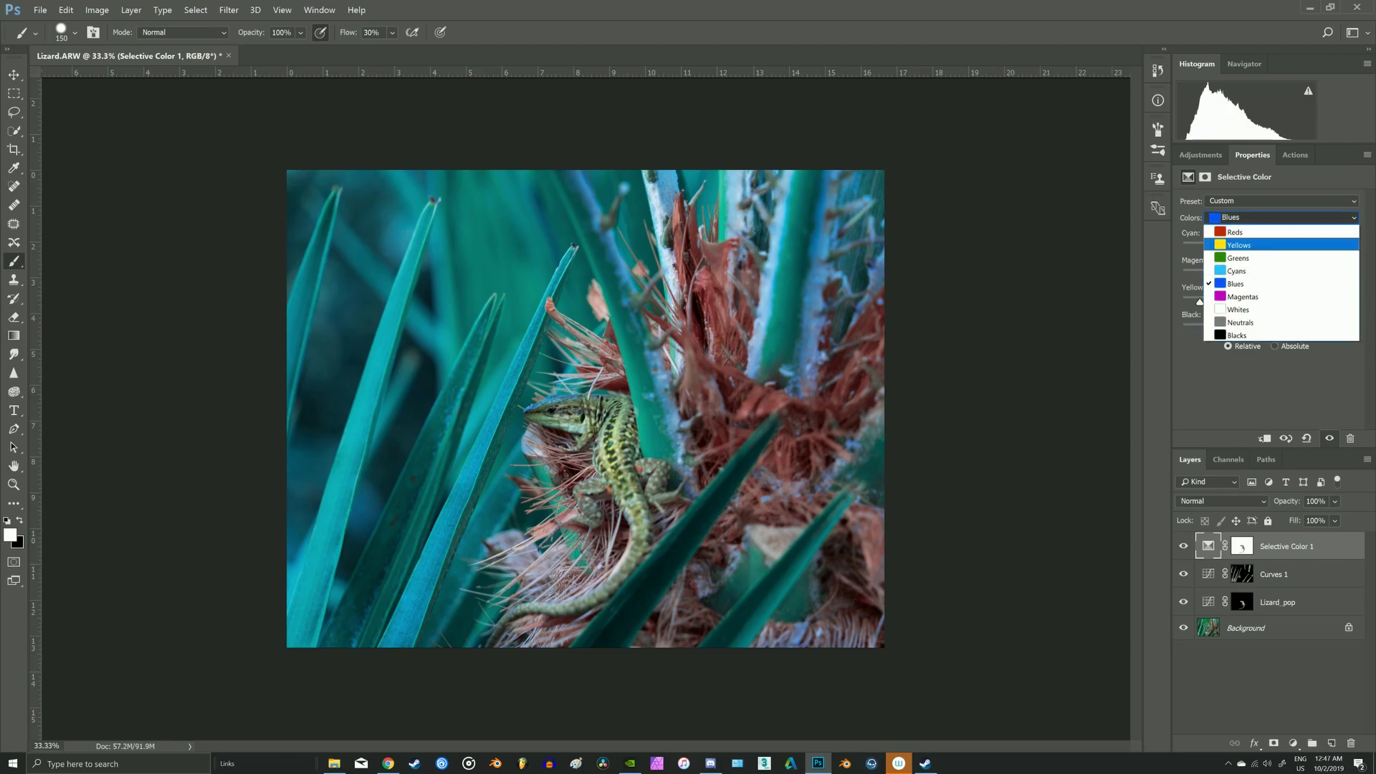
key(Return)
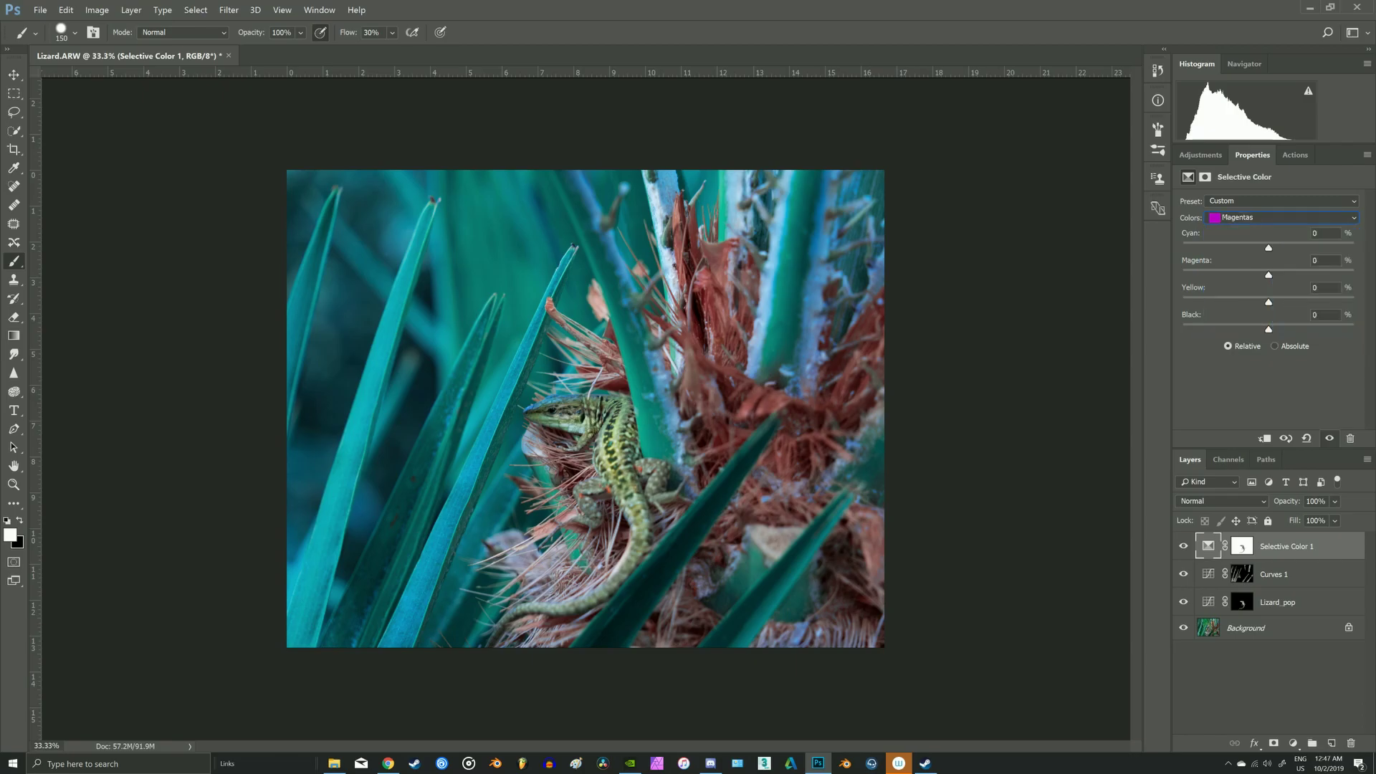
drag(1269, 248, 1183, 248)
mouse_move(1269, 274)
mouse_down()
mouse_move(1281, 275)
mouse_move(1254, 275)
mouse_move(1292, 274)
mouse_up()
Set the Blacks range of the Selective Color adjustment to cyan +30 and yellow -3
click(1283, 217)
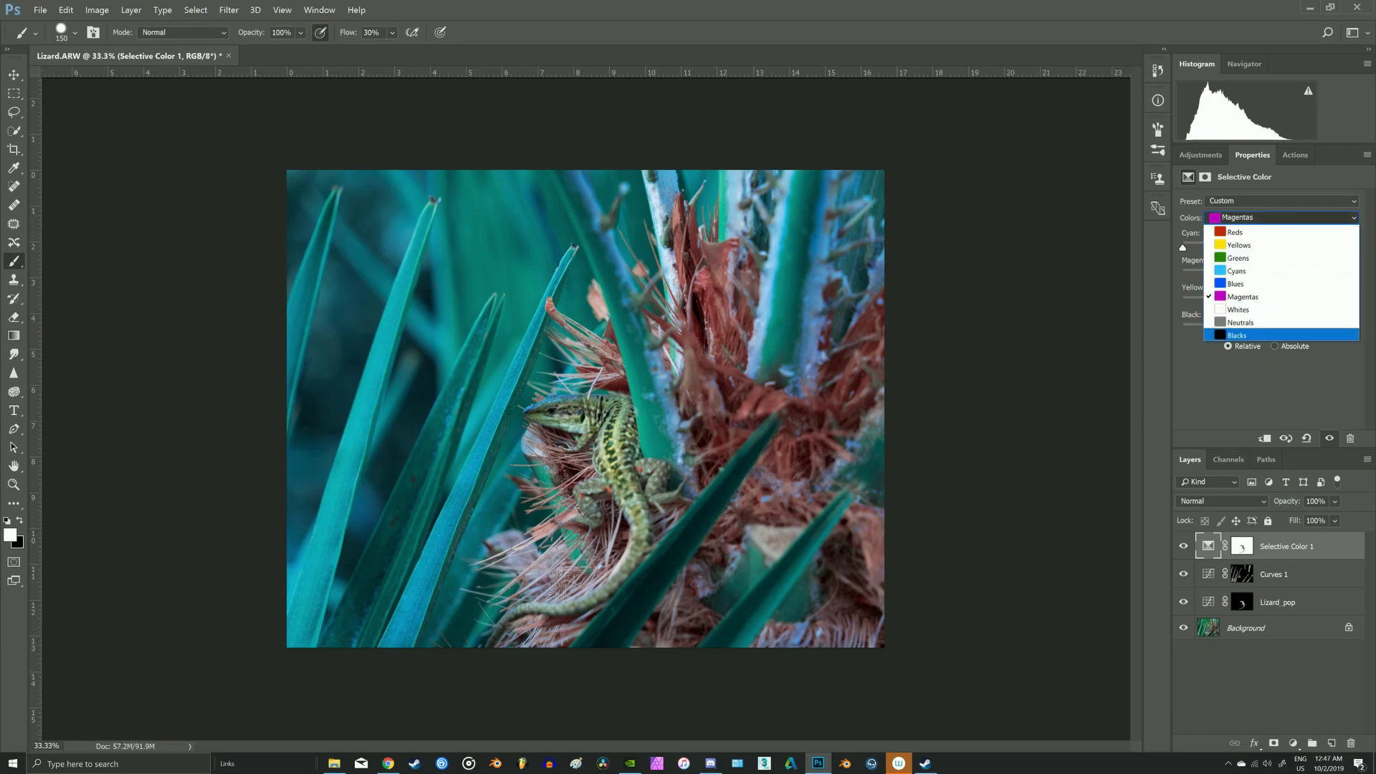
key(Return)
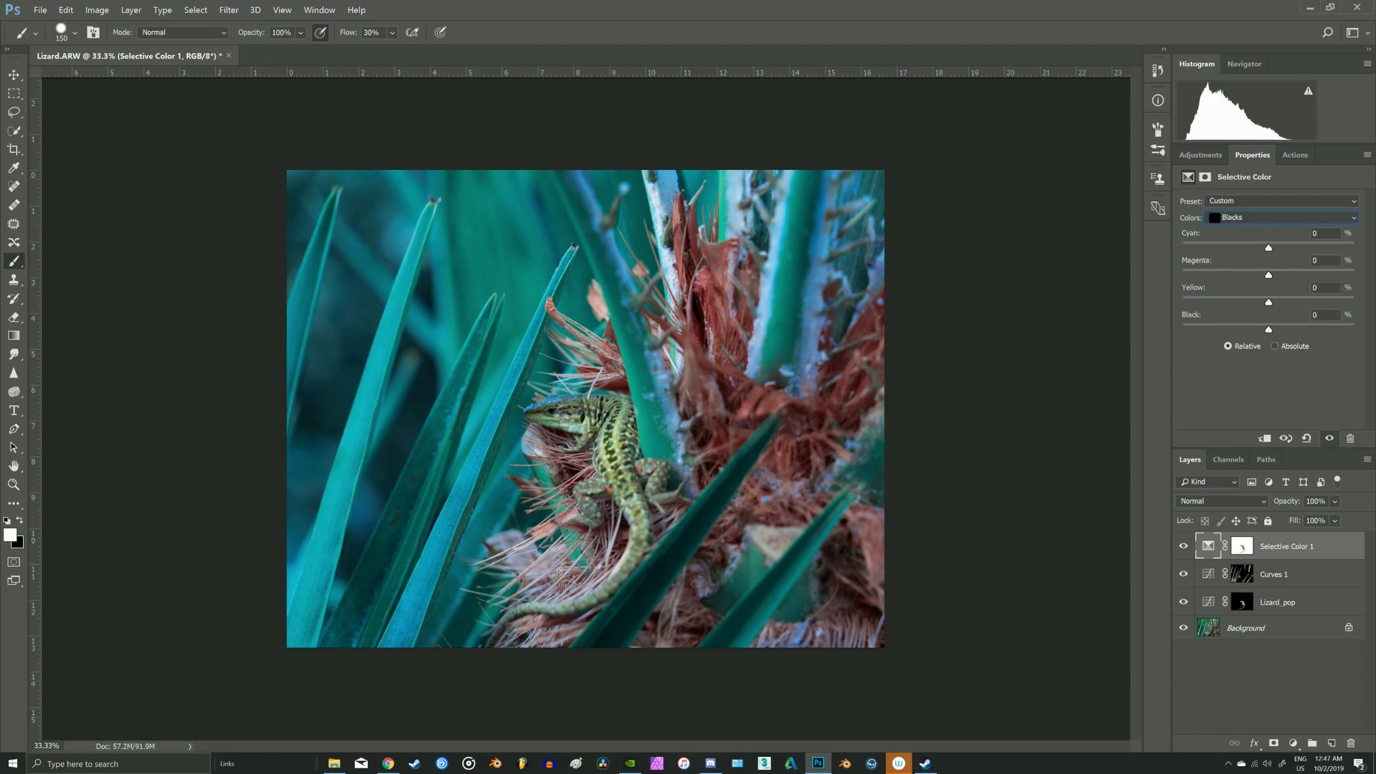
mouse_move(1269, 302)
mouse_down()
mouse_move(1249, 301)
mouse_move(1268, 302)
mouse_up()
drag(1269, 247, 1294, 247)
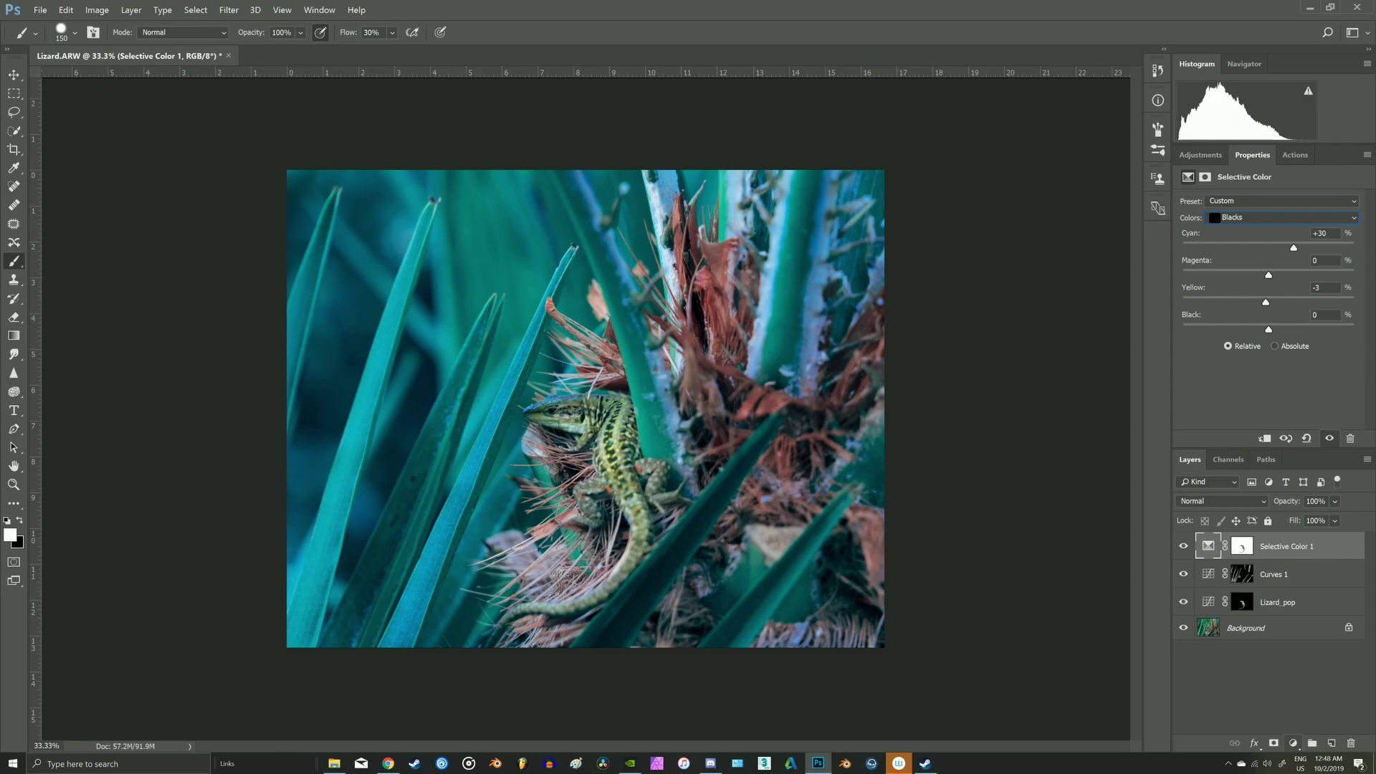
Add a Curves adjustment layer on top and replace its mask with a copy of the Selective Color 1 mask
click(1294, 743)
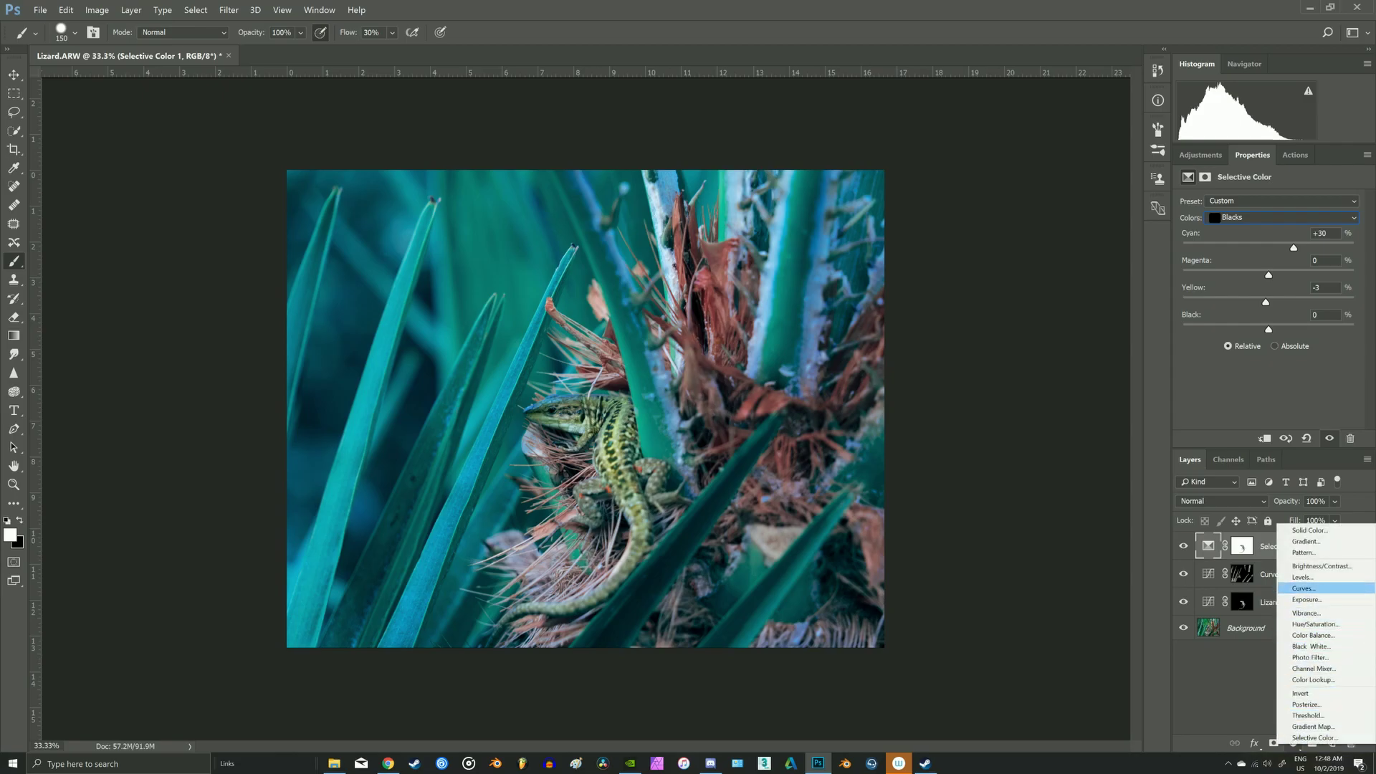
click(1304, 587)
click(1242, 574)
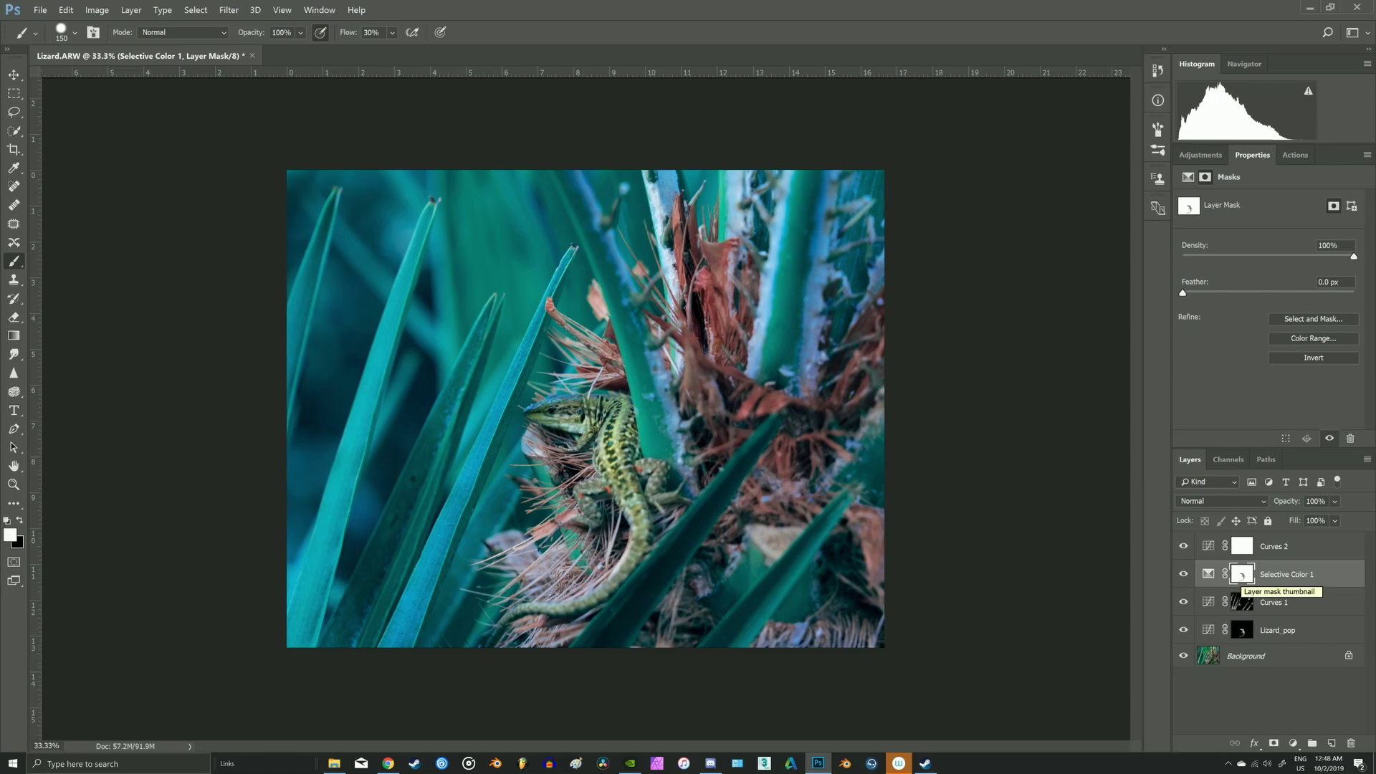
drag(1243, 574, 1242, 562)
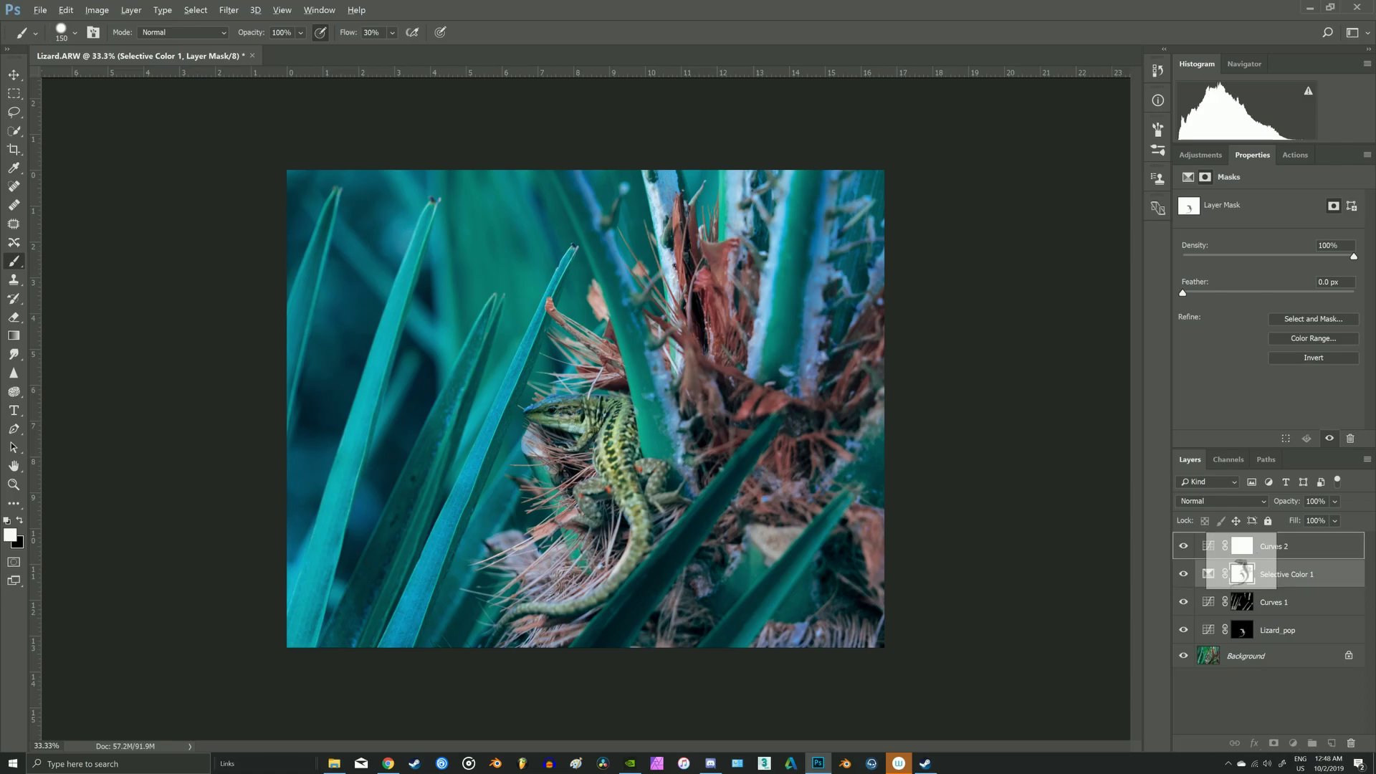
drag(1243, 563, 1242, 563)
key(Return)
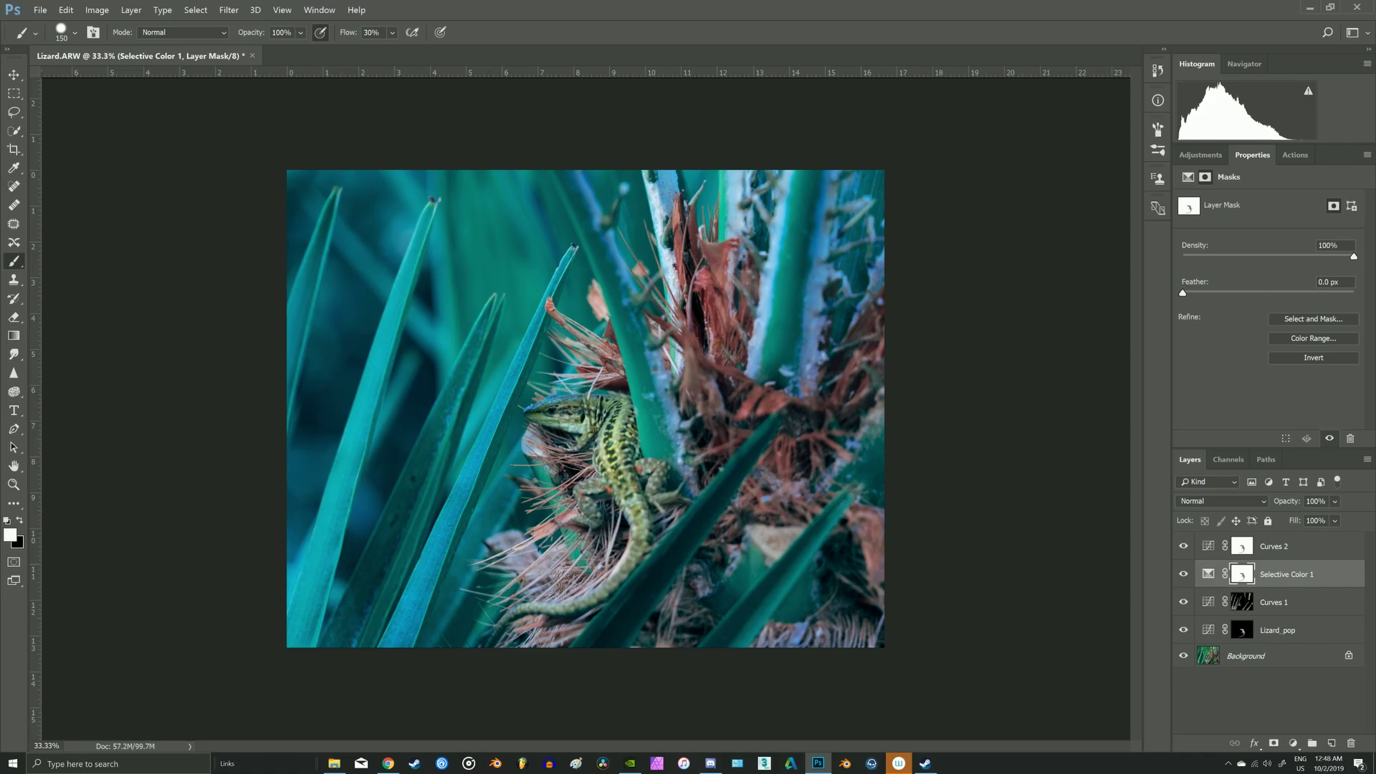
Rename the Curves 1 layer as Leafy_contrast and the Selective Color 1 layer as Color_plants
click(1283, 602)
double_click(1275, 603)
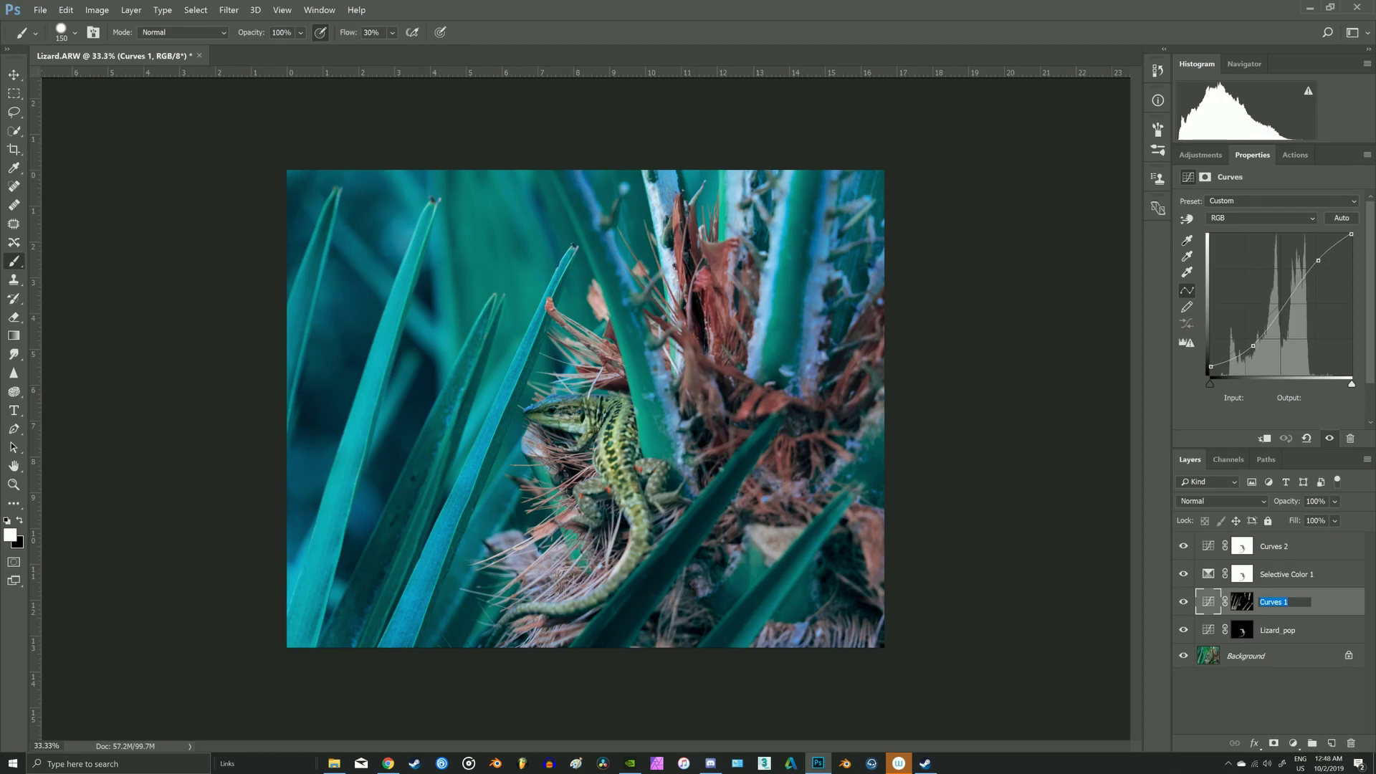
text(Leafy_contrast)
key(Return)
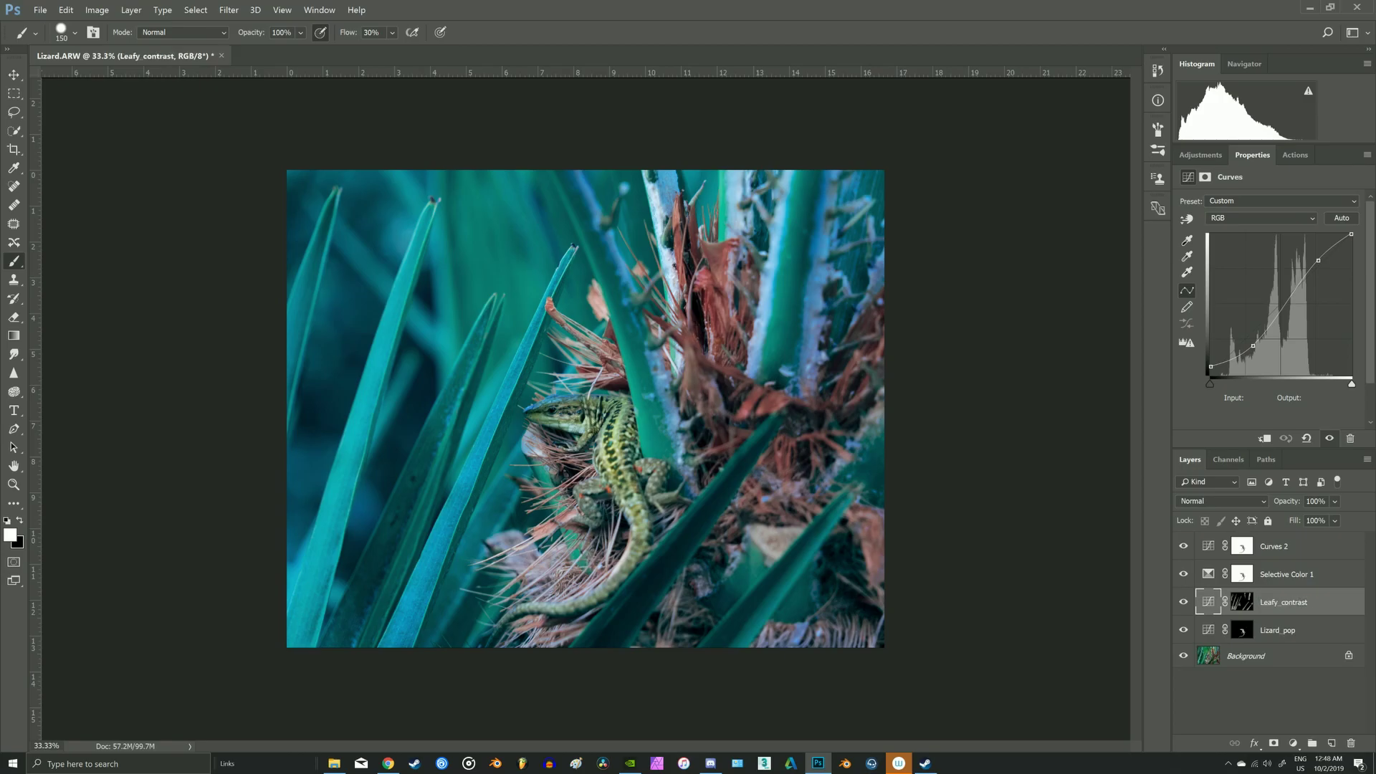
double_click(1287, 574)
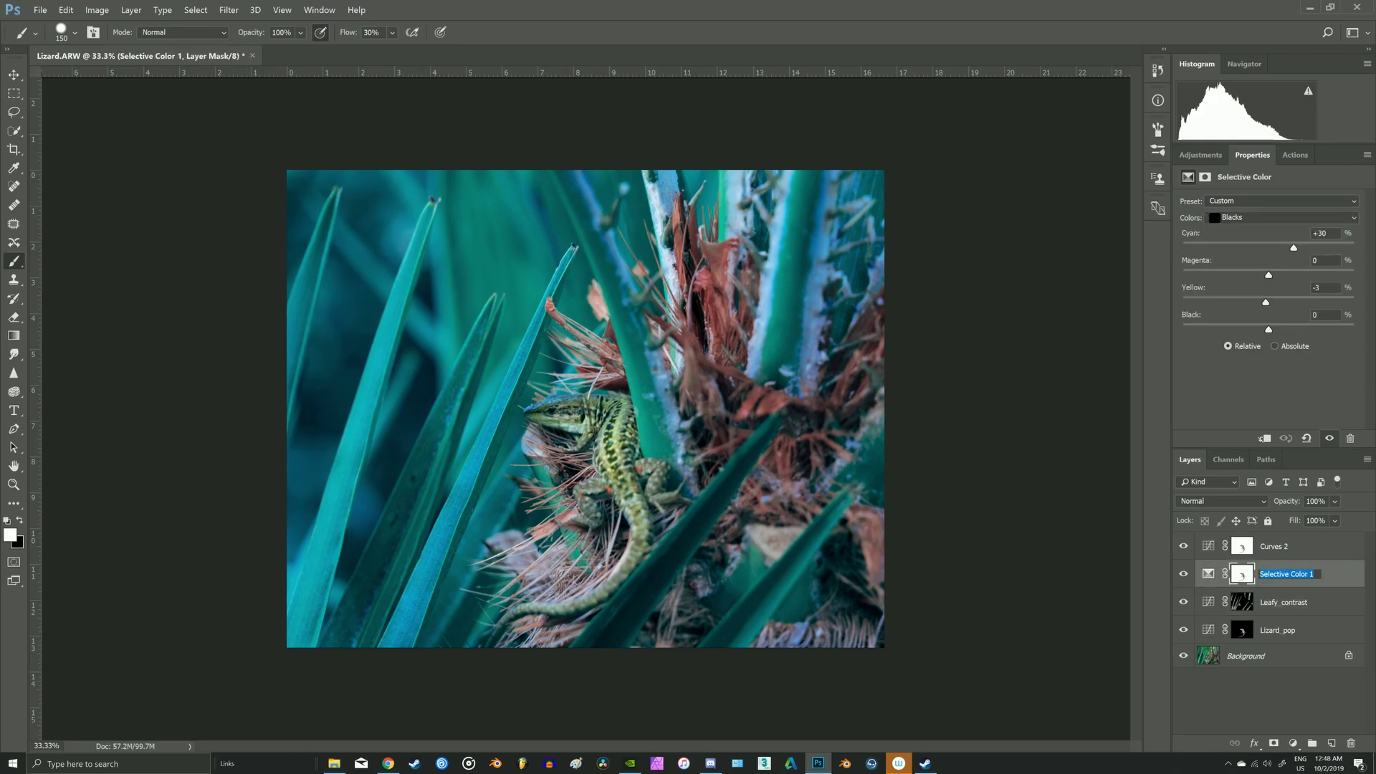
key(BackSpace)
text(Color_plants)
key(Return)
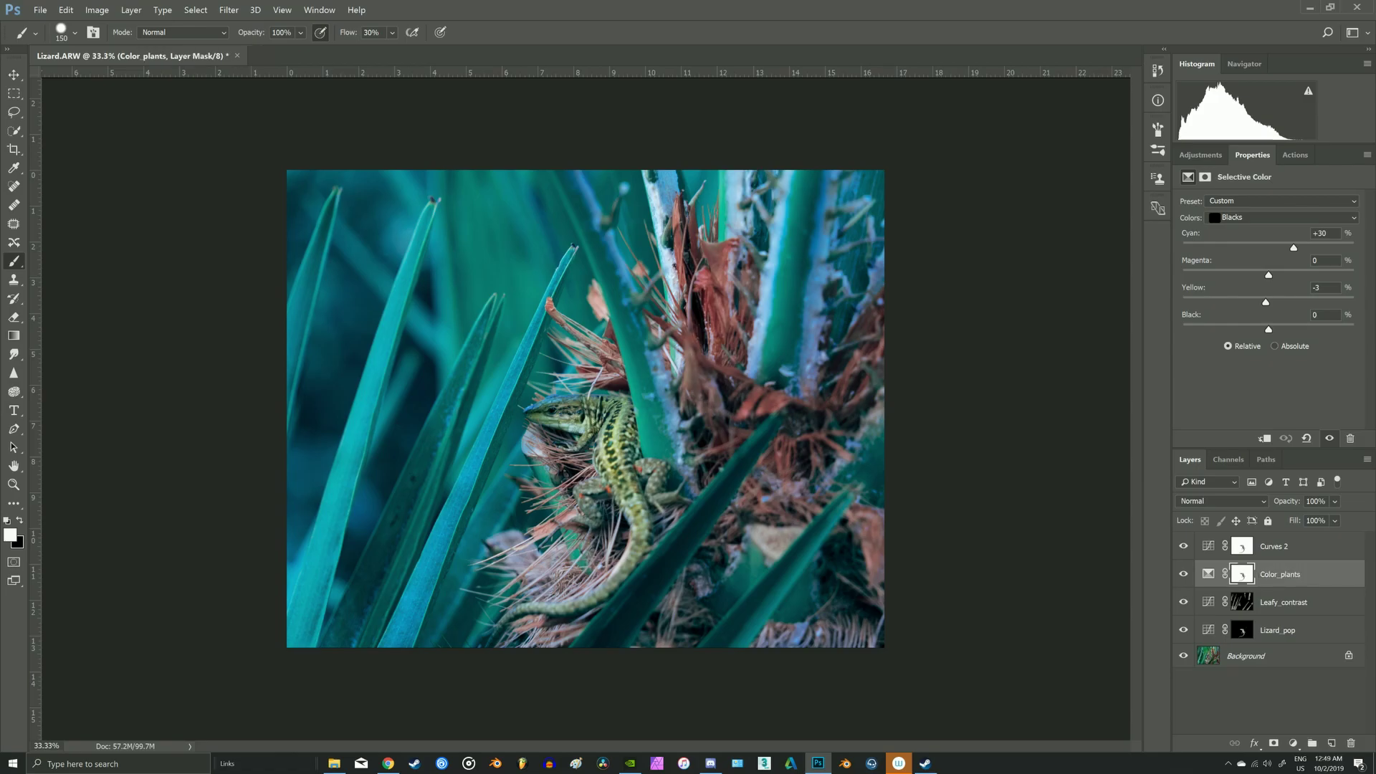
Rename the Curves 2 layer as Light
double_click(1274, 546)
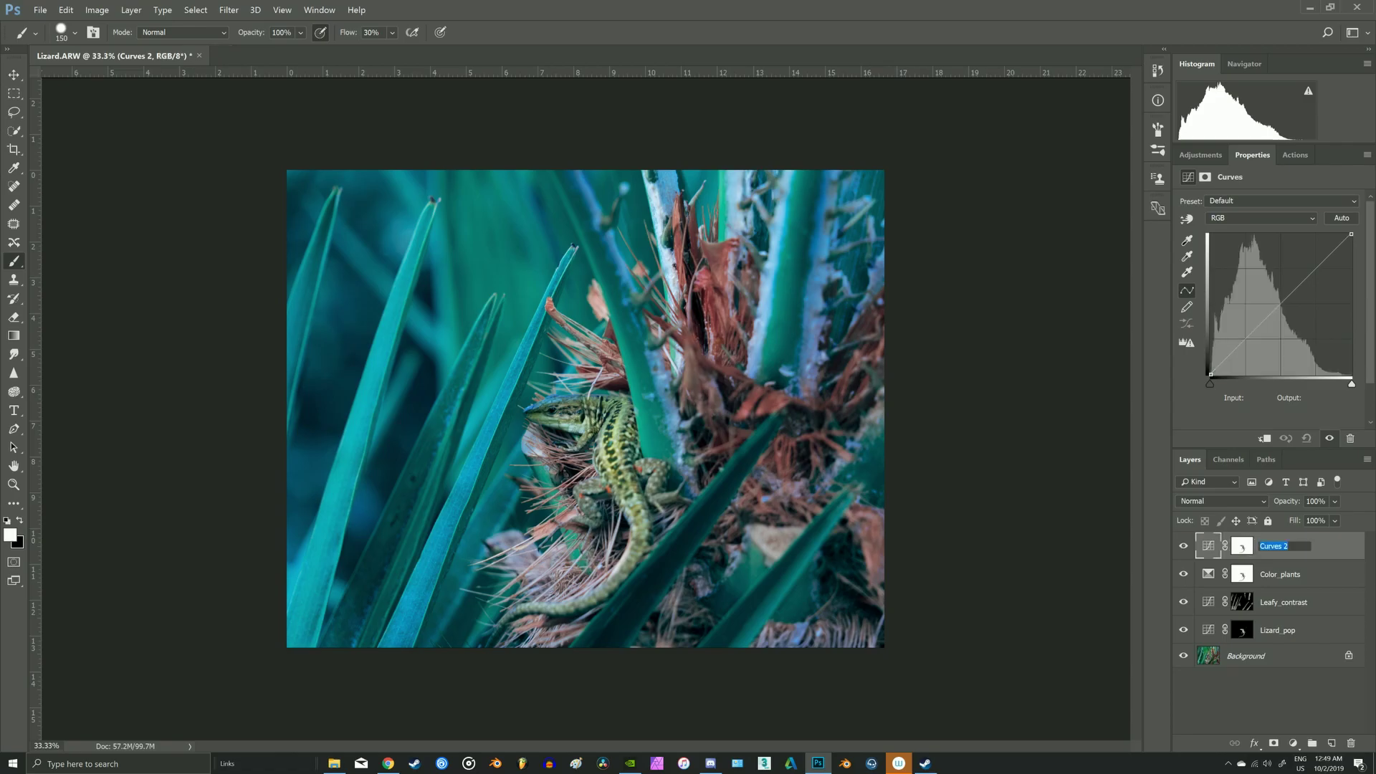
key(BackSpace)
key(Return)
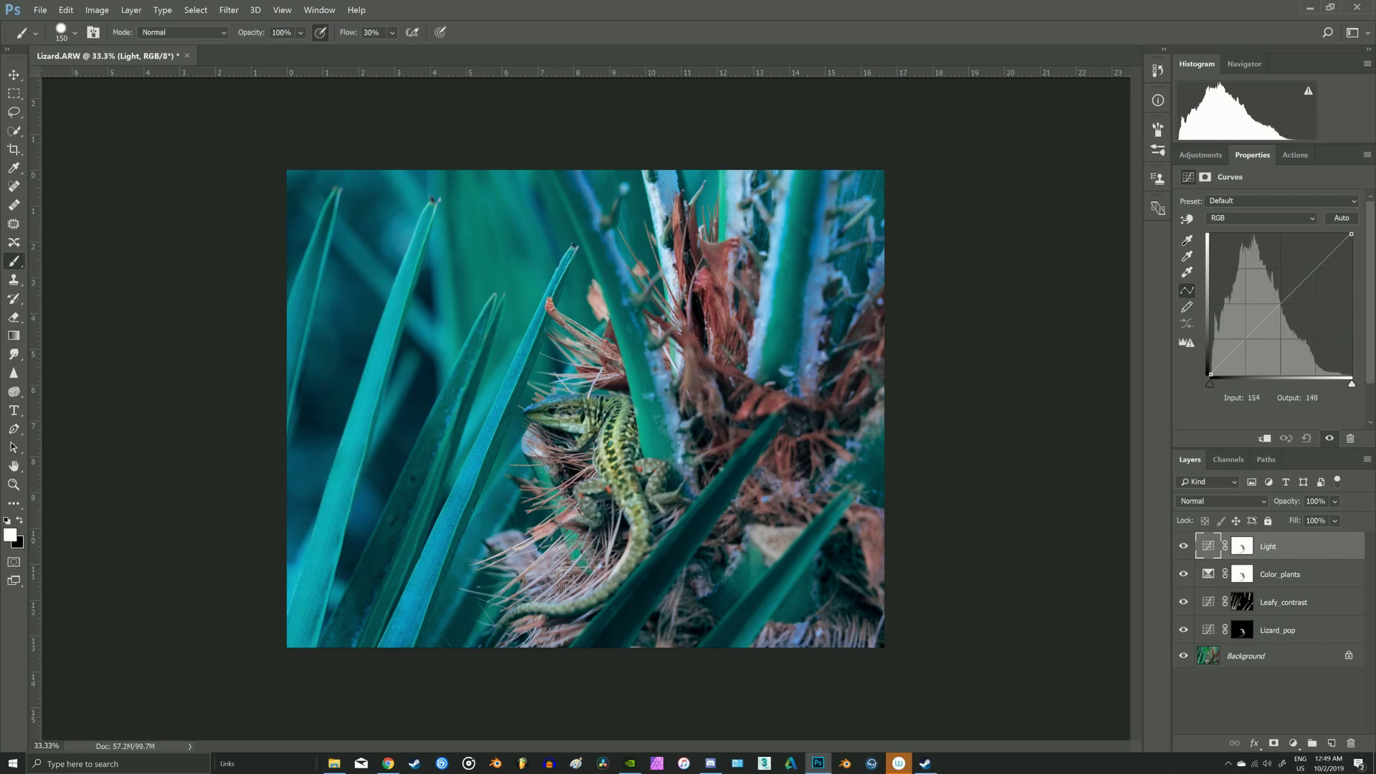
Darken the Light layer's RGB curve with points 90 to 58 and about 194 to 178
drag(1263, 326, 1267, 341)
drag(1315, 283, 1317, 276)
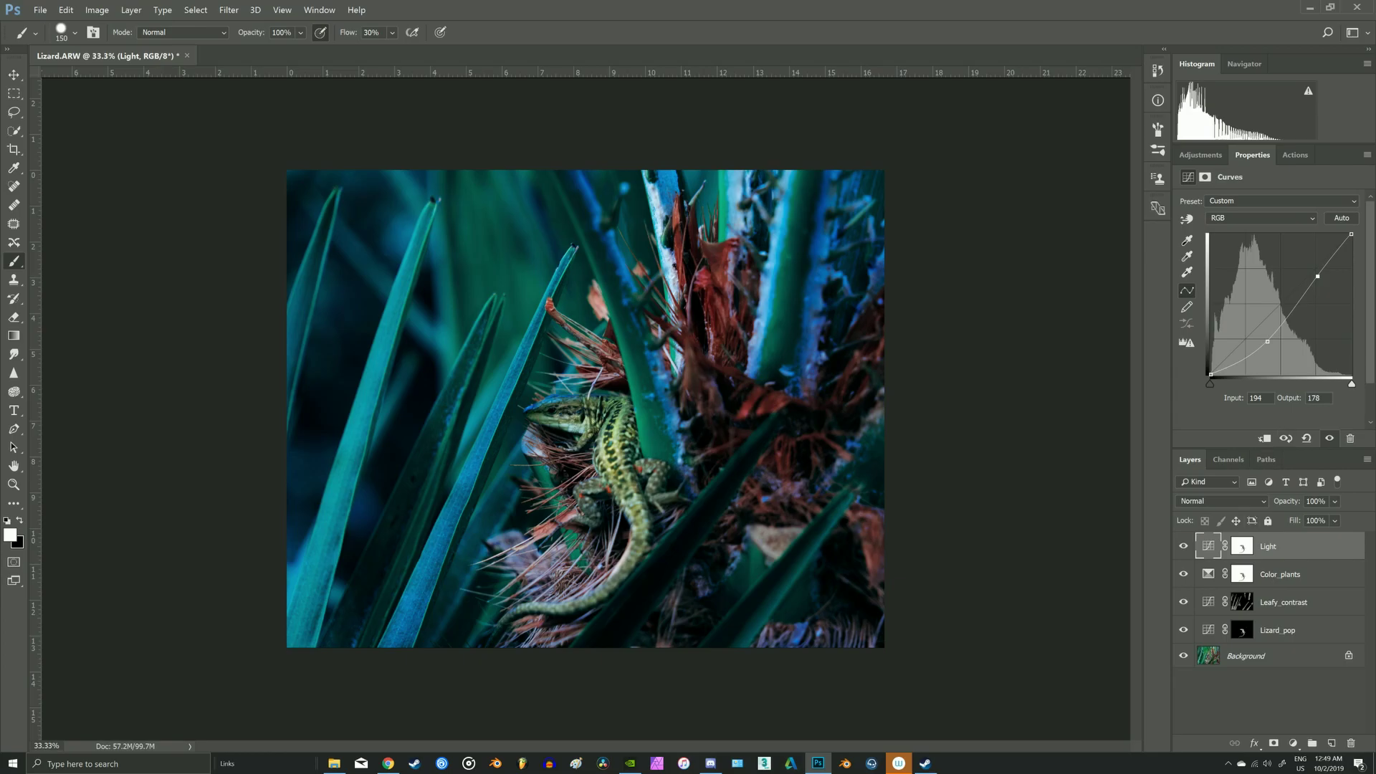
mouse_move(1268, 341)
mouse_down()
mouse_move(1252, 341)
mouse_move(1263, 344)
mouse_up()
mouse_move(1318, 276)
mouse_down()
mouse_move(1305, 256)
mouse_move(1318, 276)
mouse_up()
drag(1263, 344, 1260, 342)
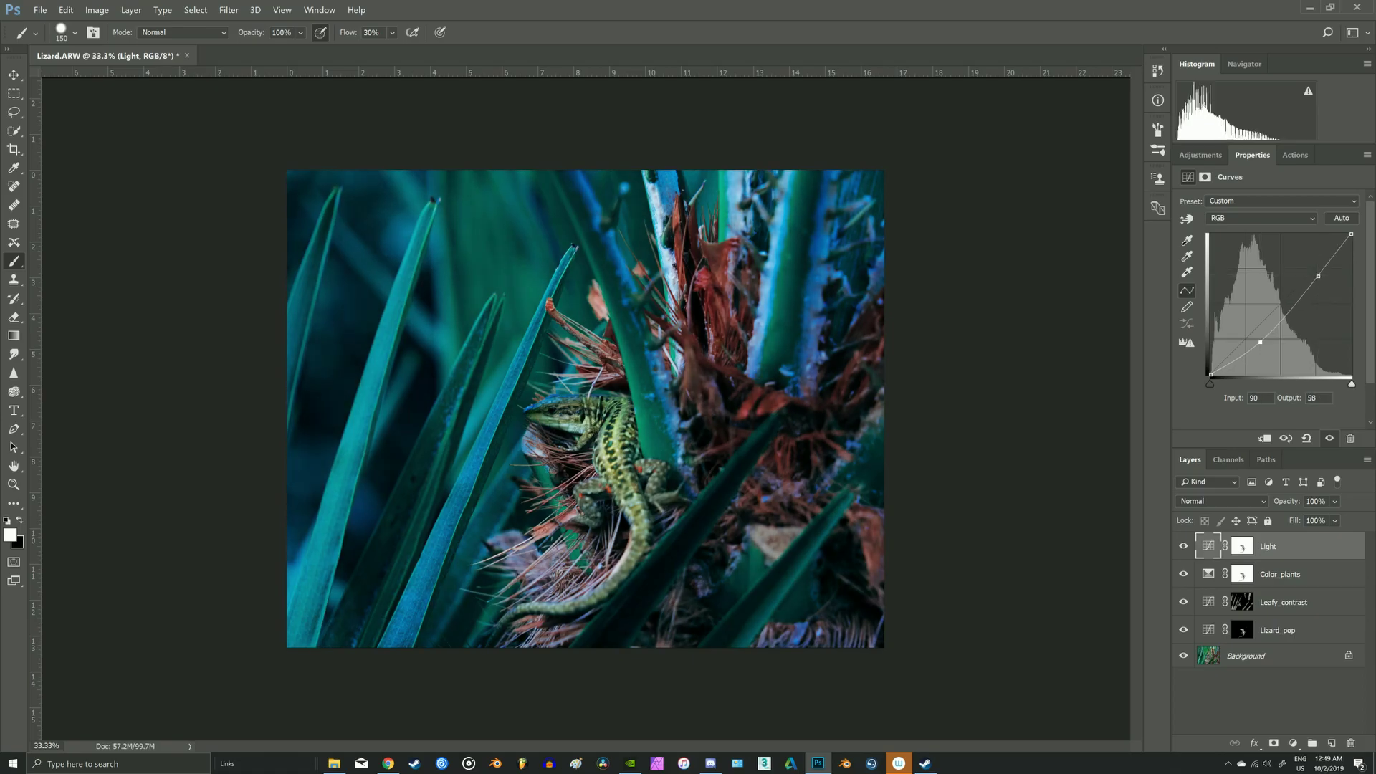
Raise the Light layer's Blue channel curve slightly in the shadows and highlights
click(1262, 218)
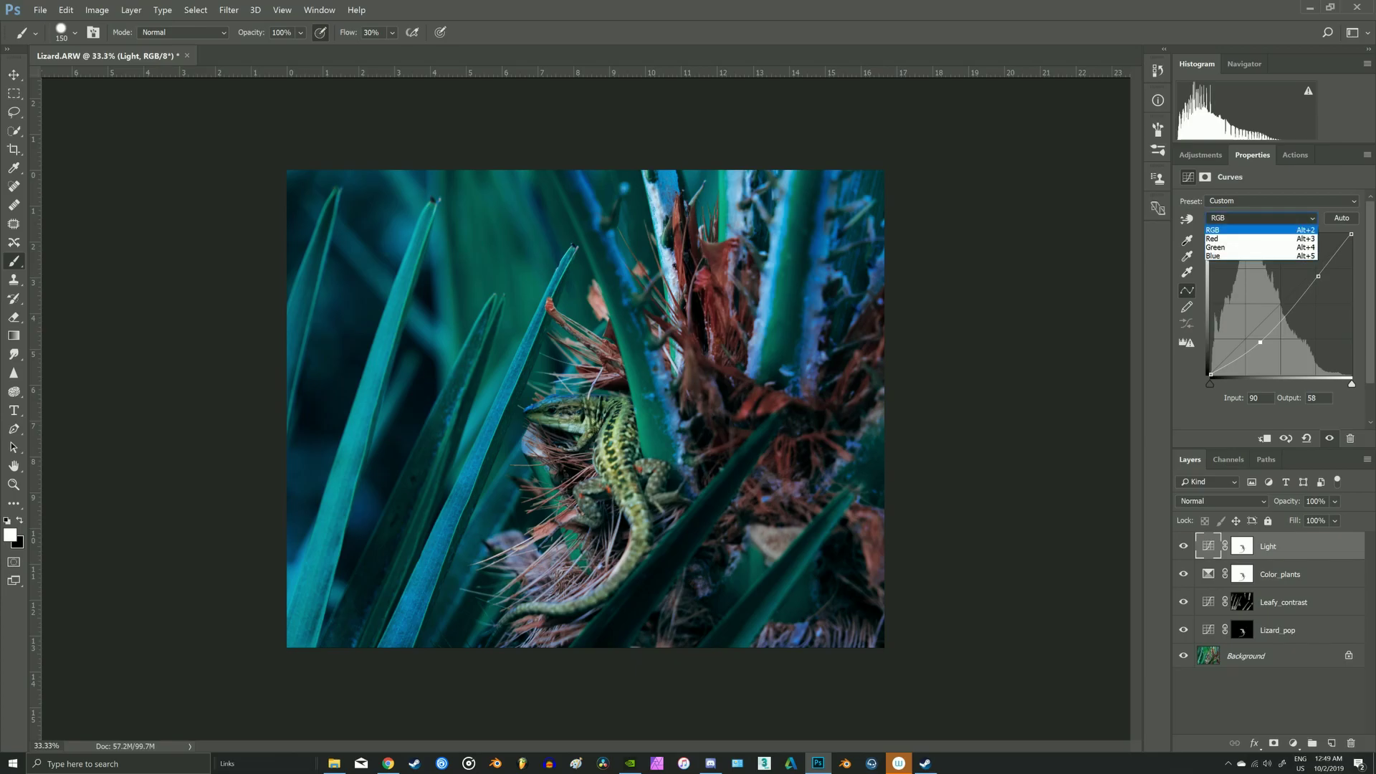
click(1233, 256)
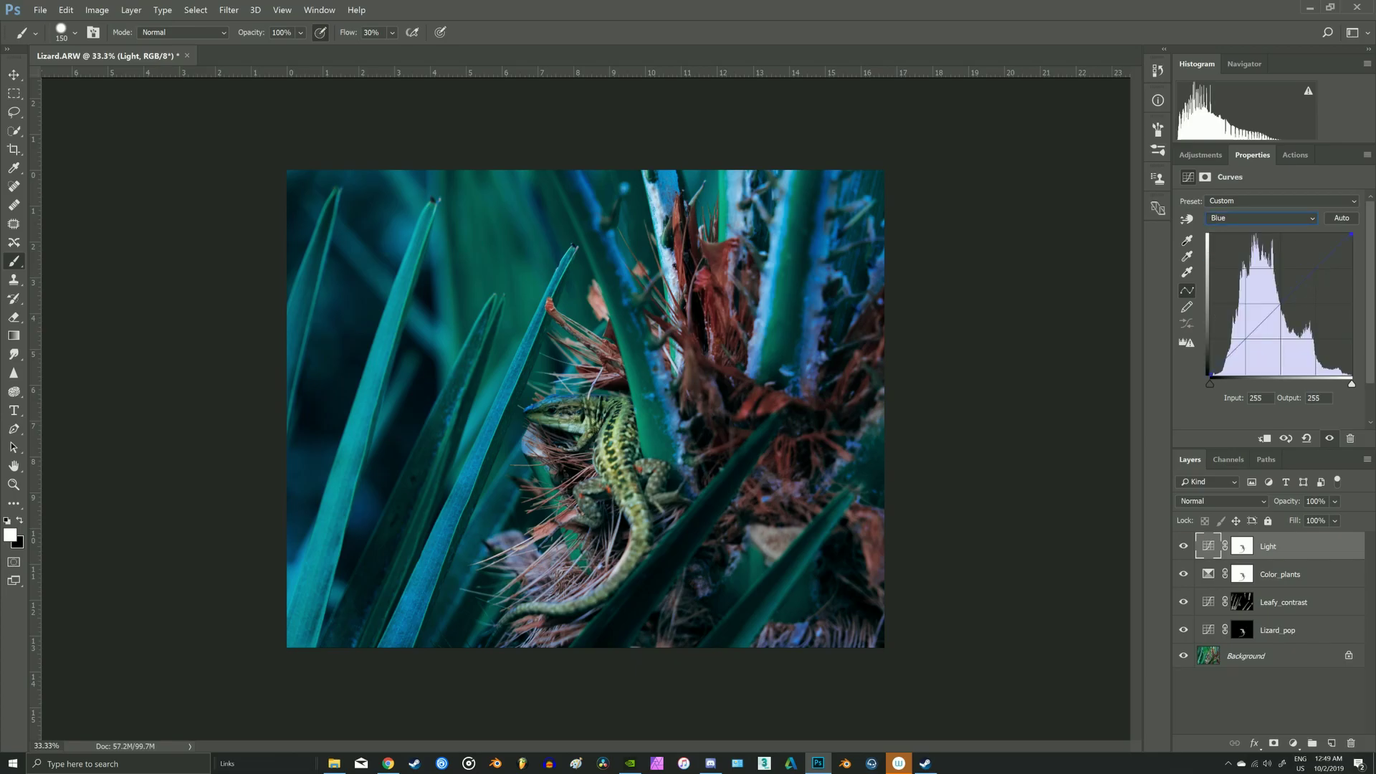
drag(1242, 342, 1228, 351)
click(1312, 270)
drag(1312, 271, 1313, 268)
Add a new empty layer above Light and name it Lizard_Color
click(1331, 744)
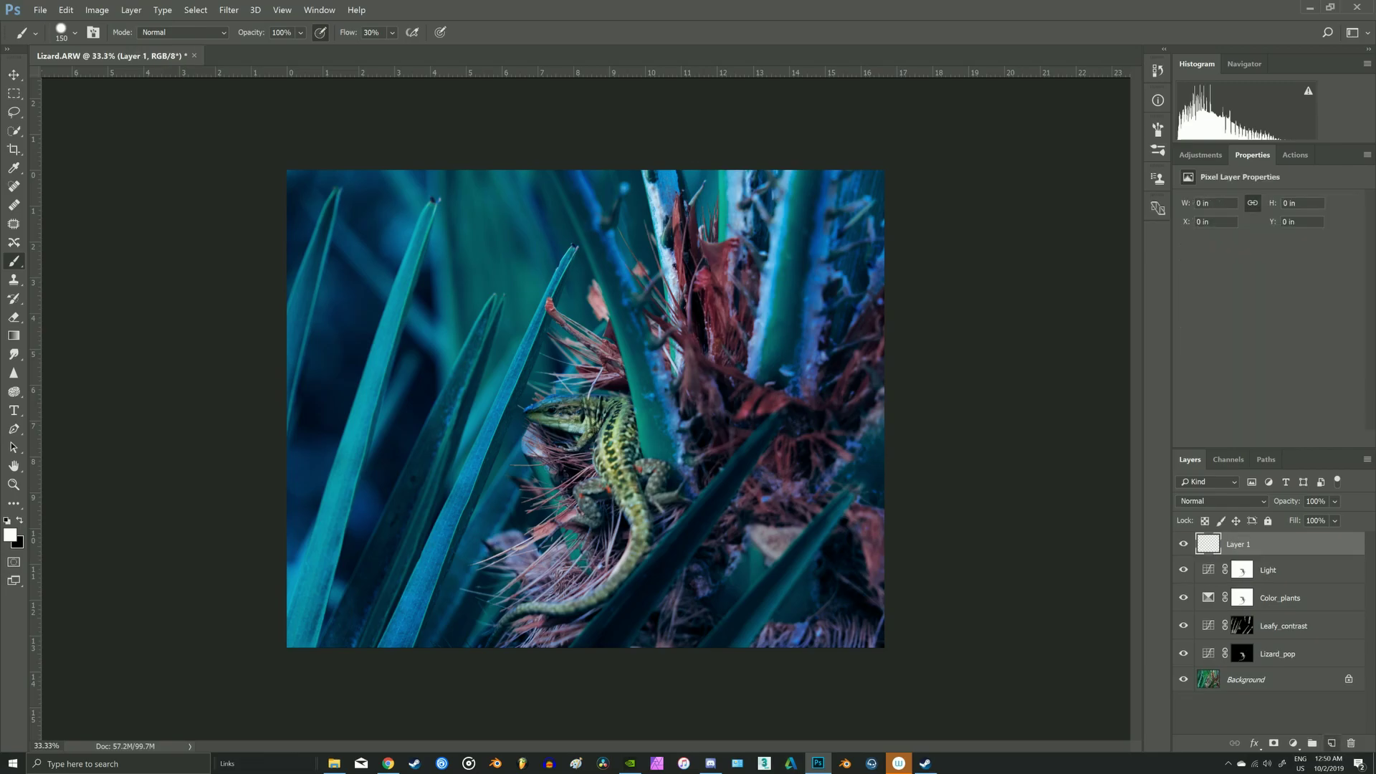
double_click(1239, 544)
text(Lizard_Color)
key(Return)
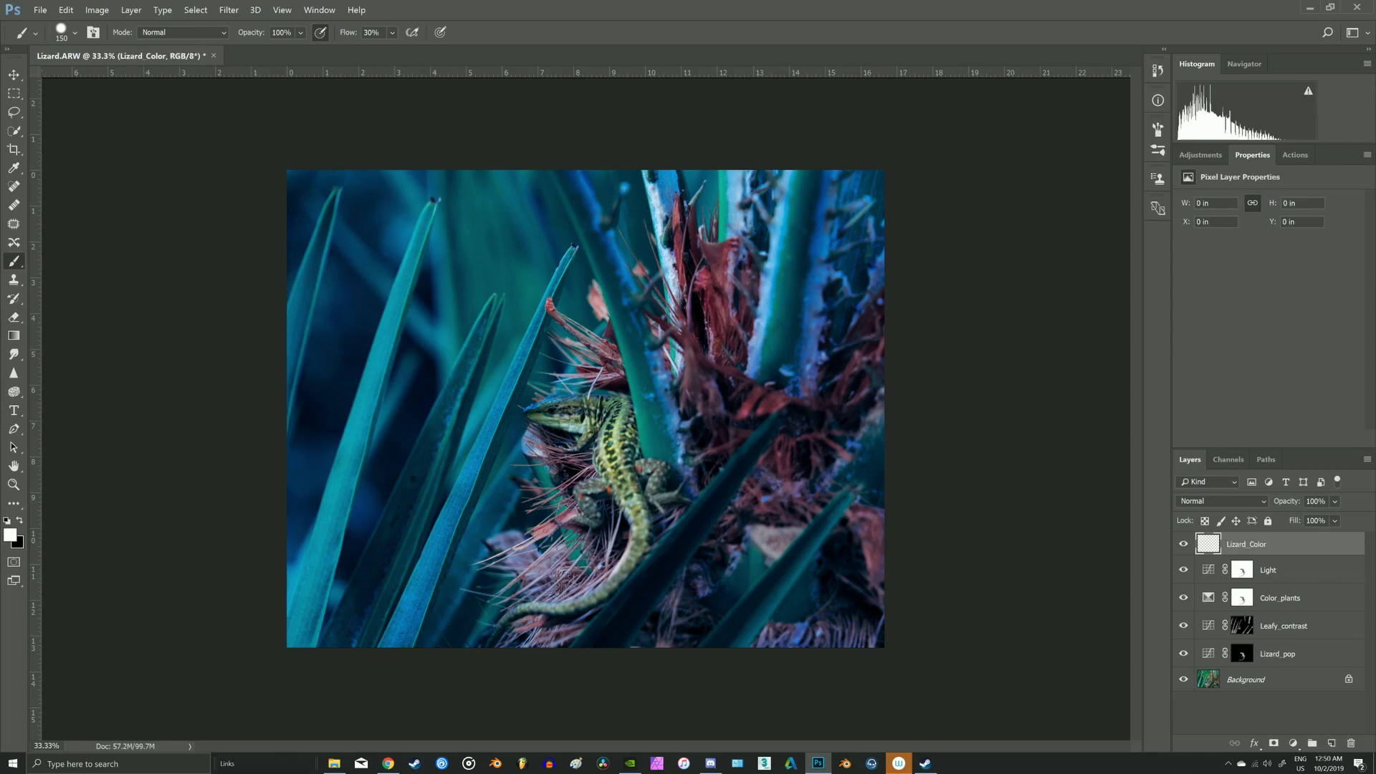
Set the foreground color to bright yellow f6ff00 and the Lizard_Color layer's blend mode to Overlay
click(10, 535)
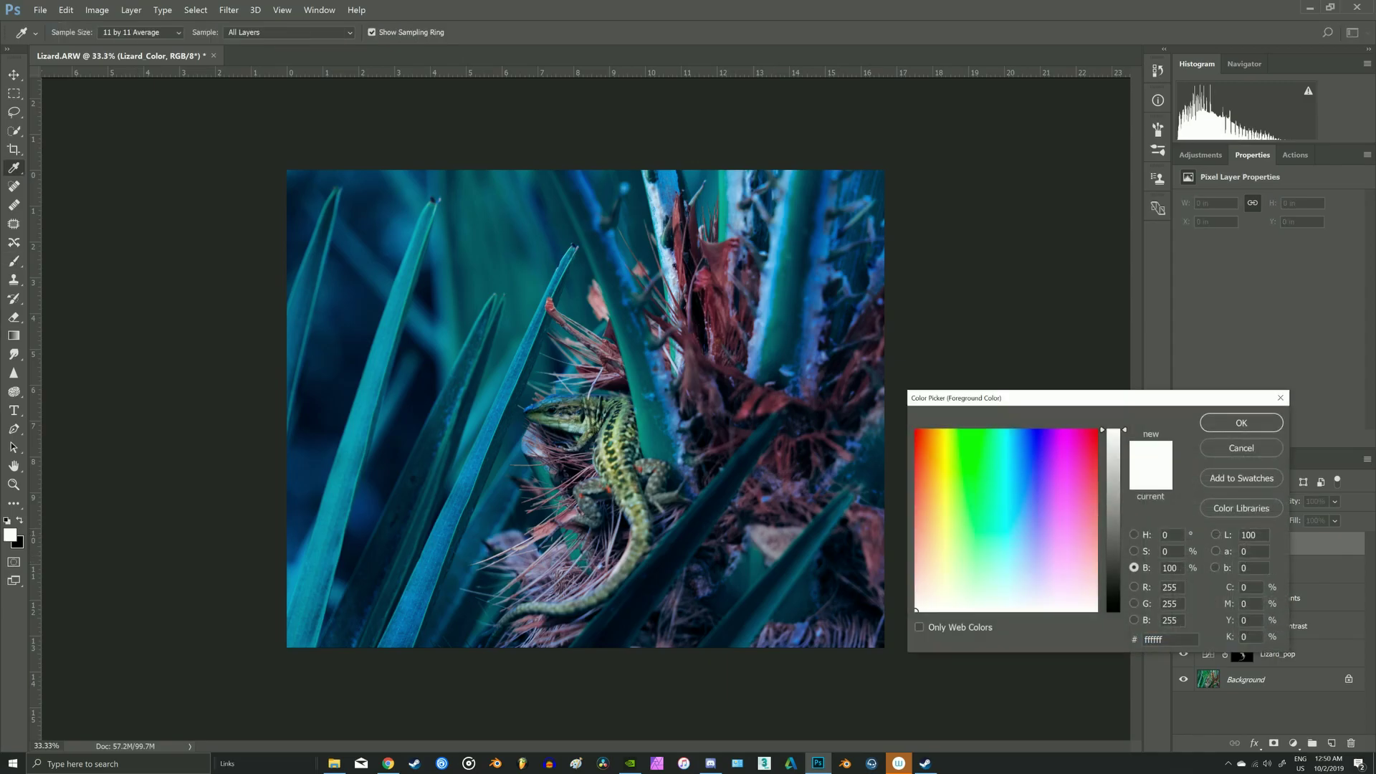
drag(919, 599, 946, 430)
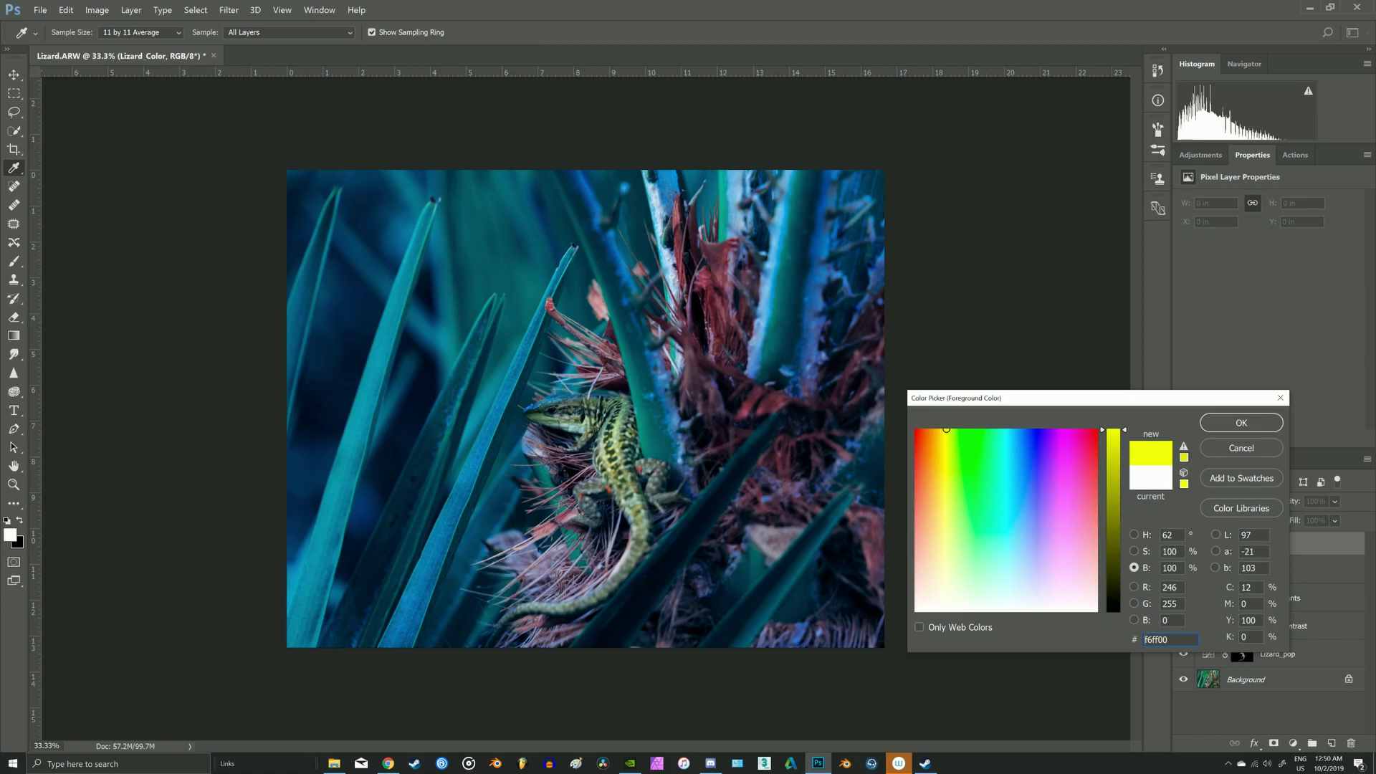
click(1242, 423)
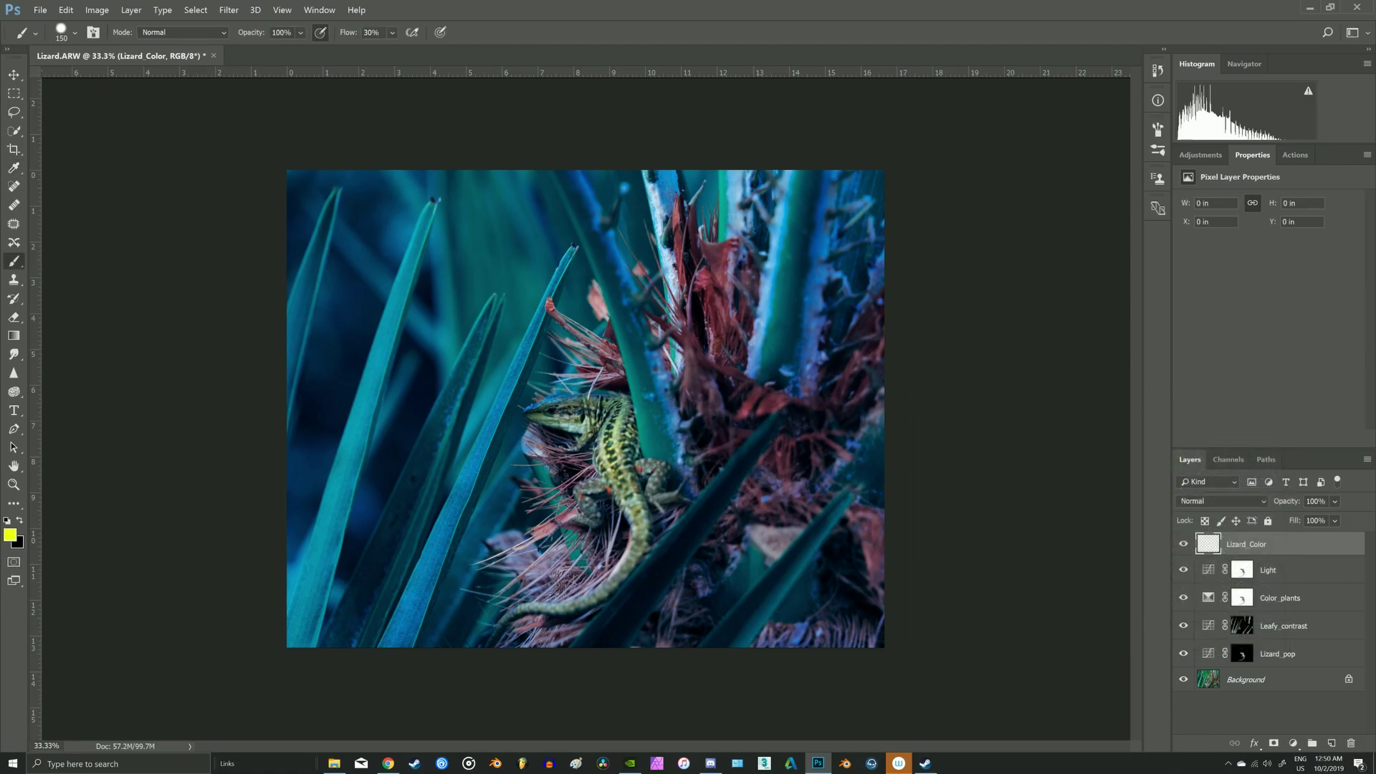
click(1223, 502)
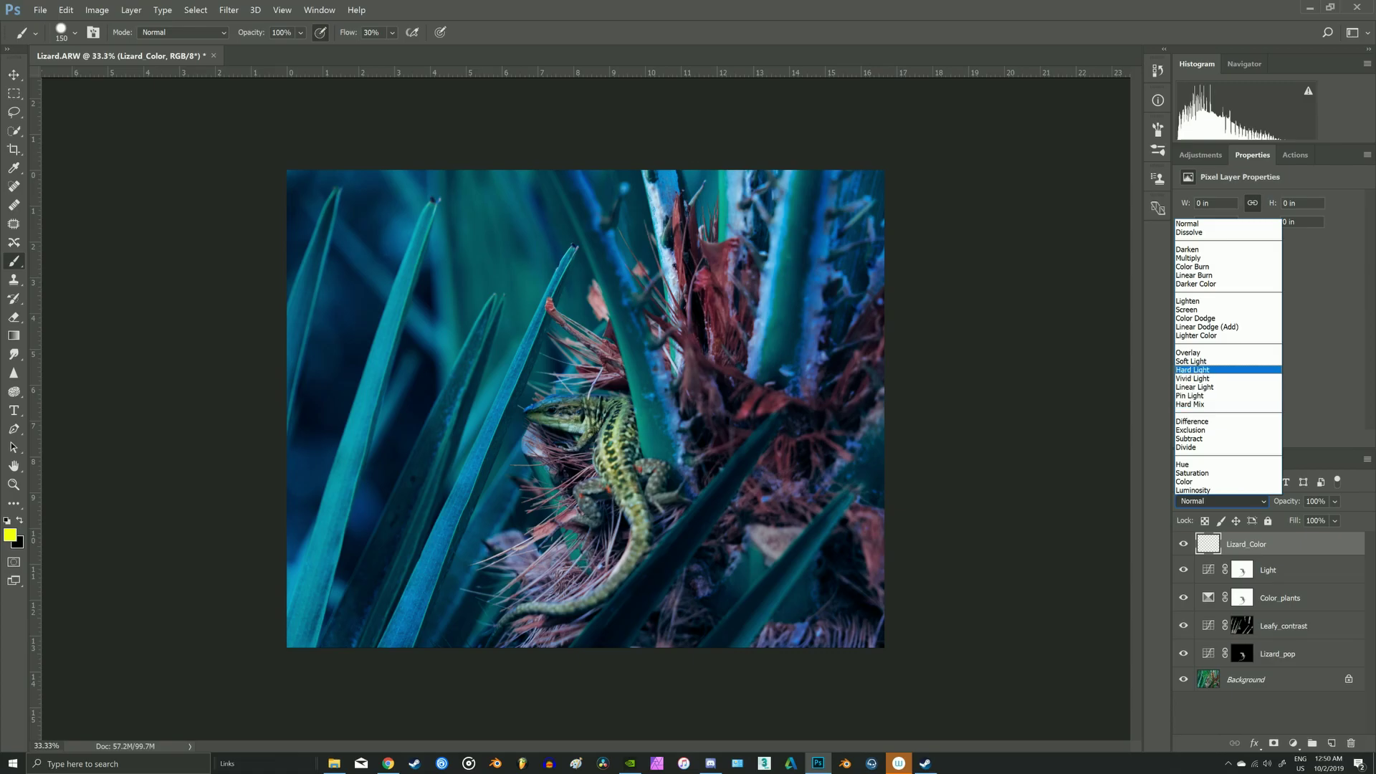
key(Return)
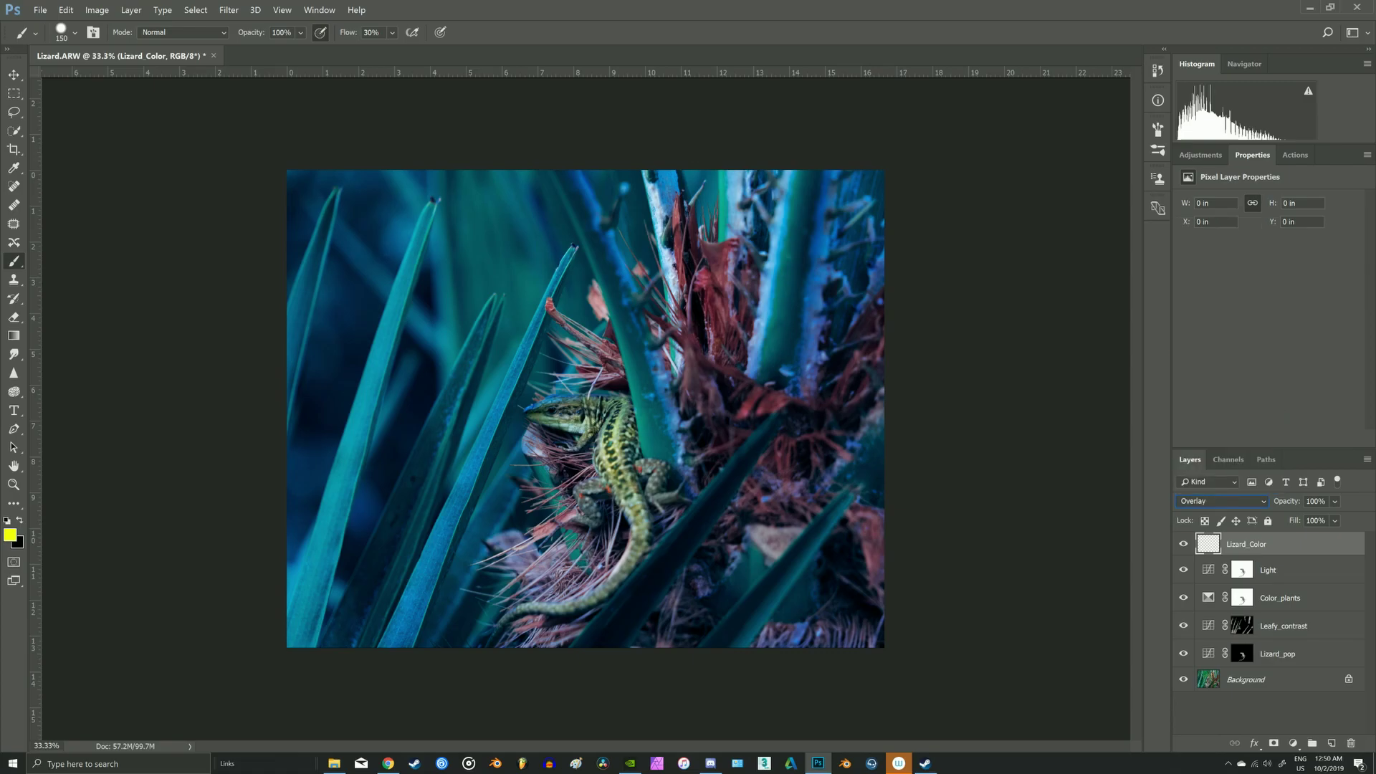
Paint yellow over the lizard's head, body, legs and tail with a 100 px brush at 20% flow
key(shift+2)
key(shift+5)
key([)
click(604, 448)
mouse_move(607, 444)
mouse_down()
mouse_move(619, 416)
mouse_move(635, 555)
mouse_move(603, 588)
mouse_move(542, 608)
mouse_up()
drag(541, 423, 608, 404)
mouse_move(644, 468)
mouse_down()
mouse_move(670, 498)
mouse_move(582, 489)
mouse_move(581, 519)
mouse_up()
drag(587, 429, 582, 439)
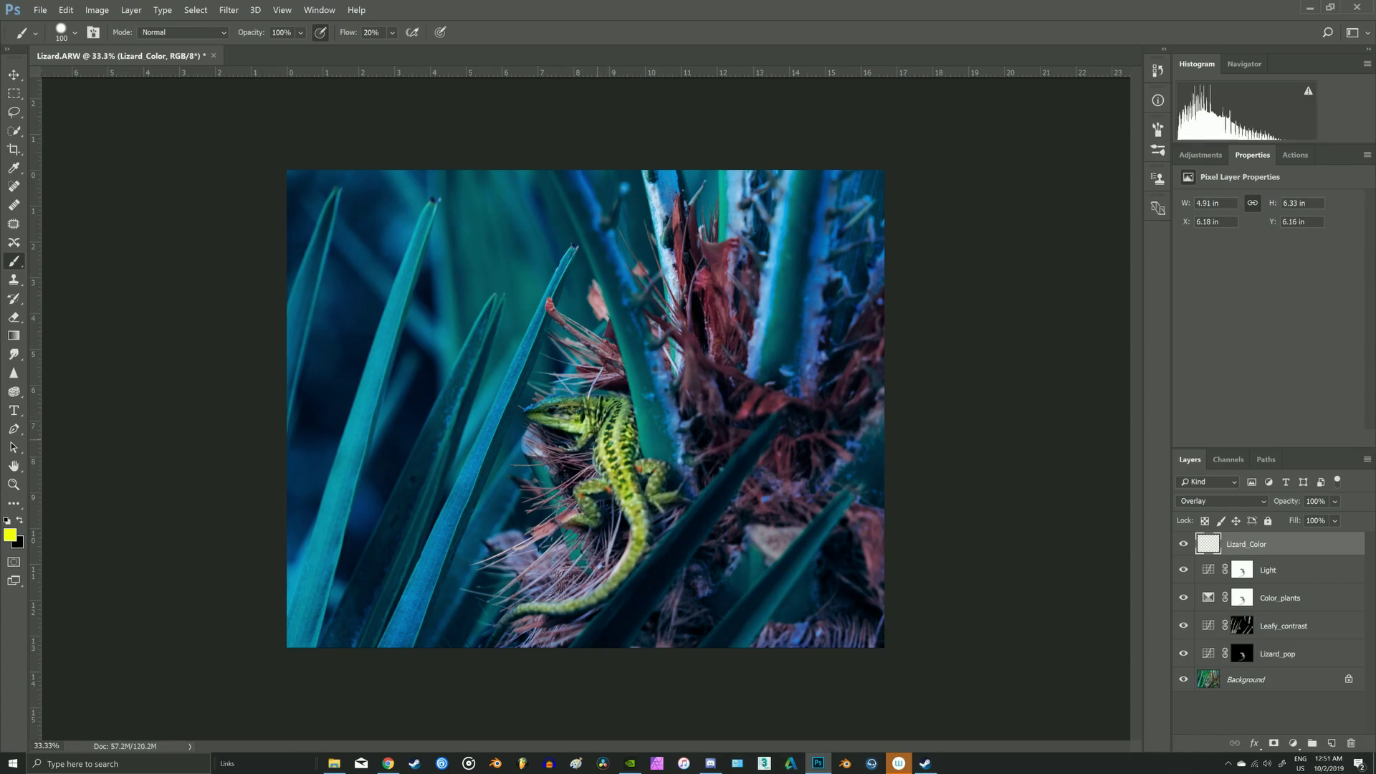
Try Soft Light blending on the Lizard_Color layer and return it to Overlay
click(1223, 502)
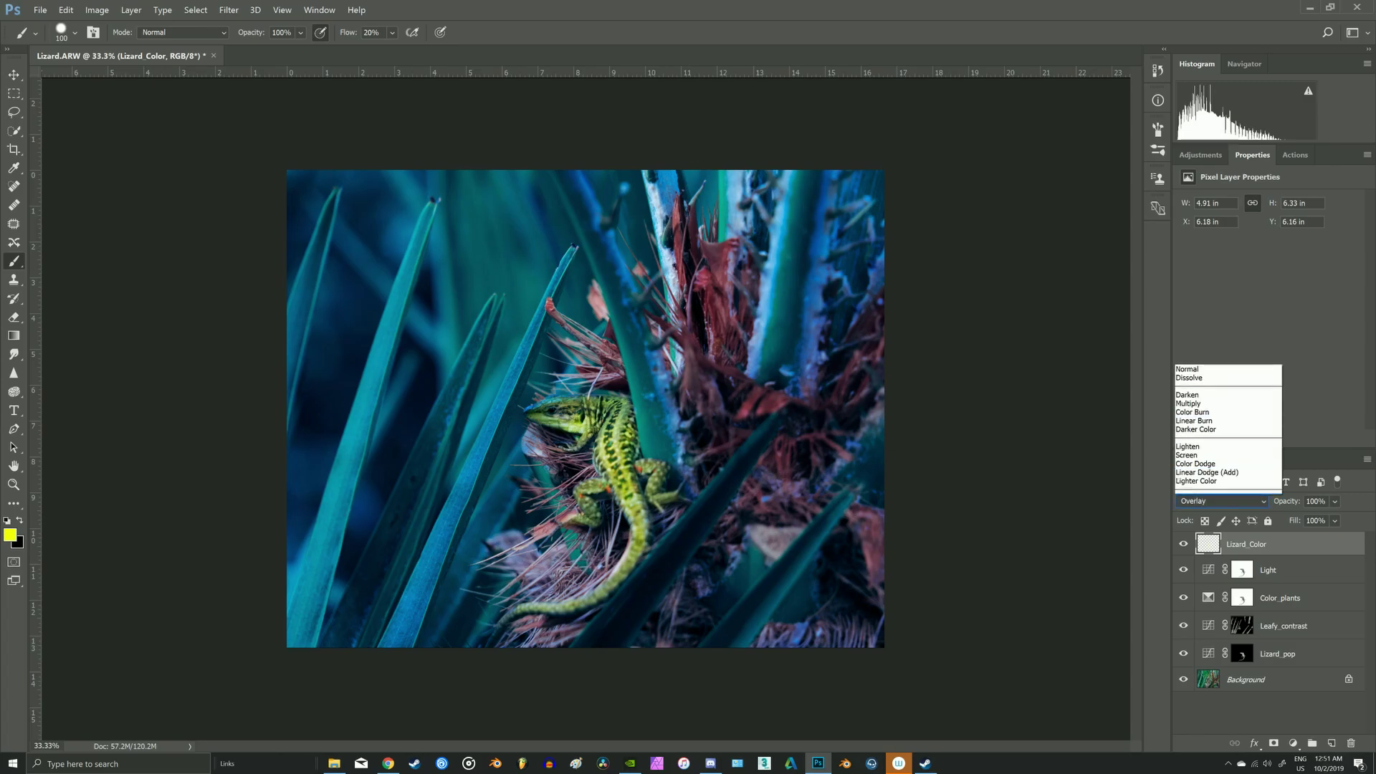
key(Return)
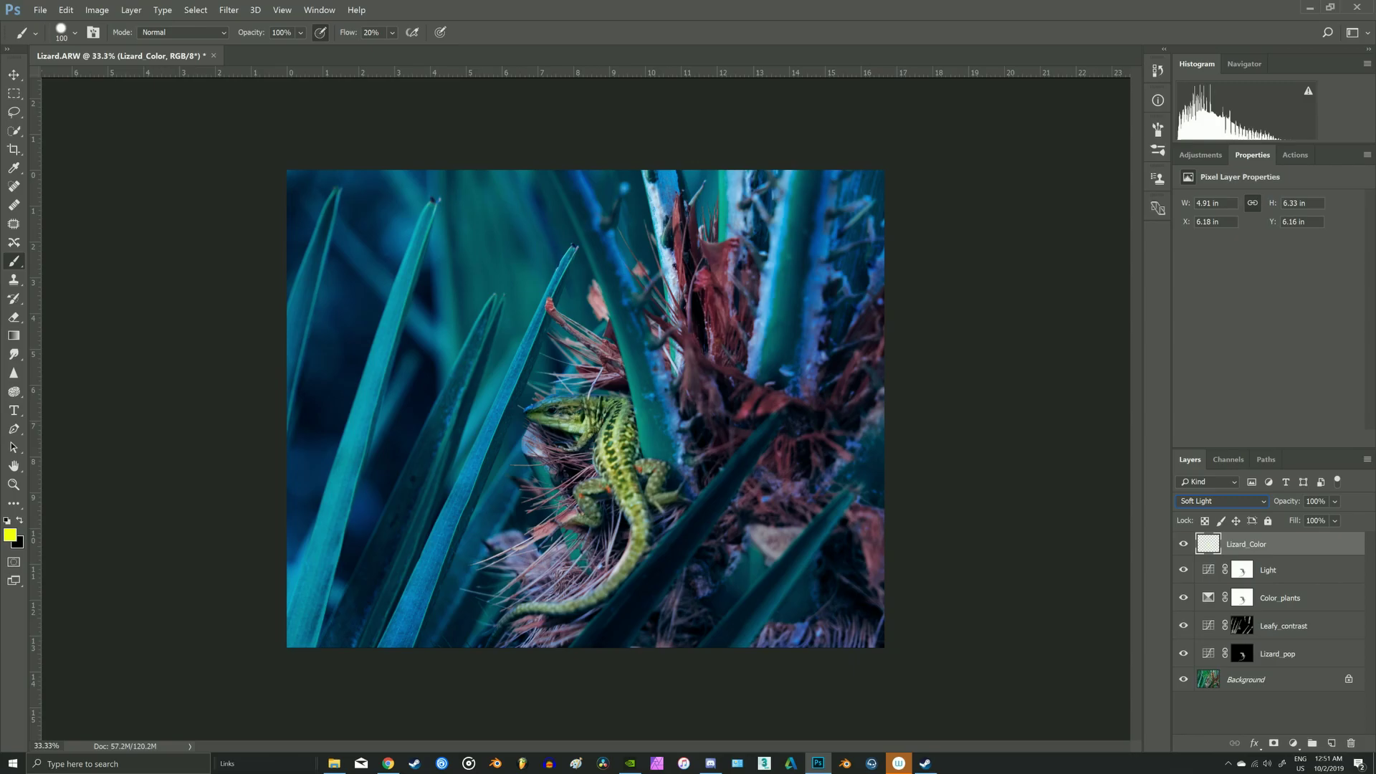
click(1233, 502)
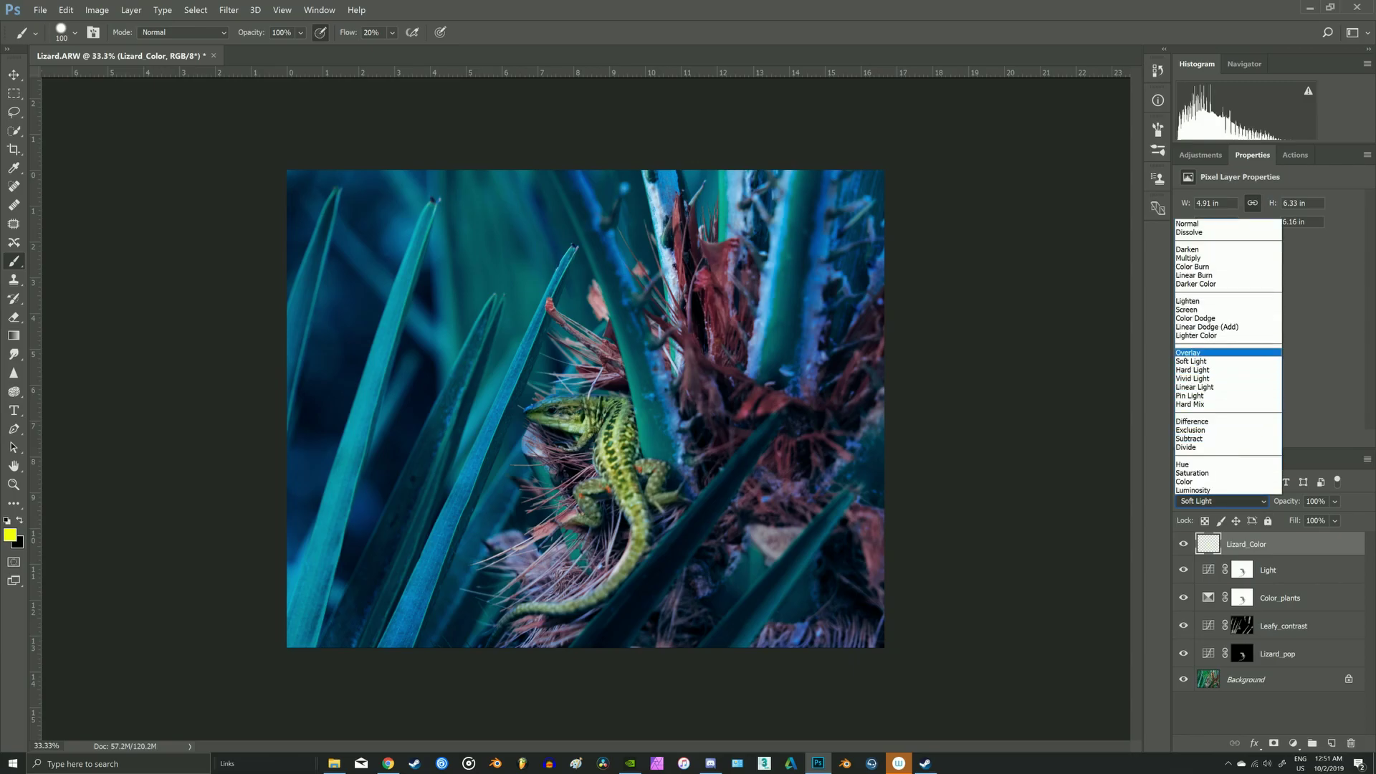
key(Return)
Reduce the Lizard_Color layer's fill to 80% and deselect the layer
drag(1294, 521, 1285, 521)
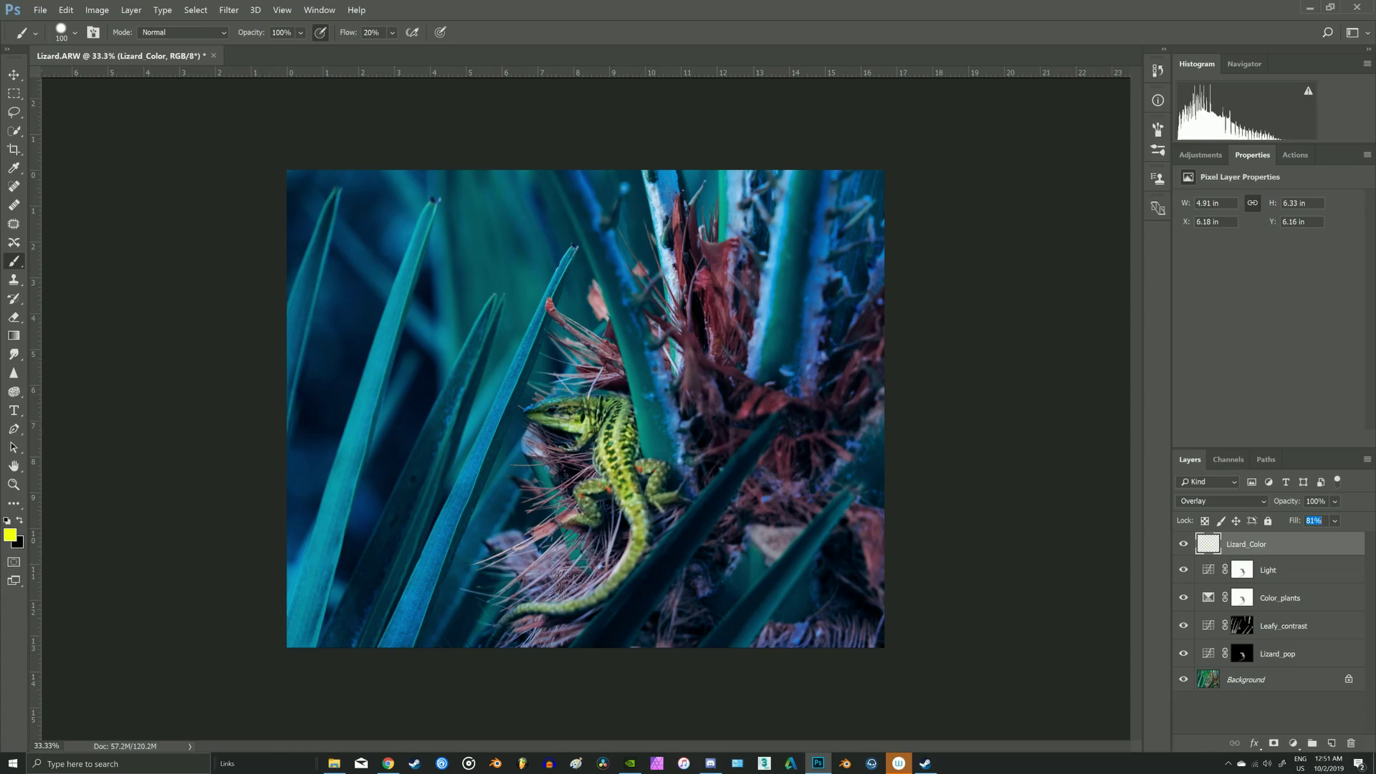
key(Return)
click(1268, 714)
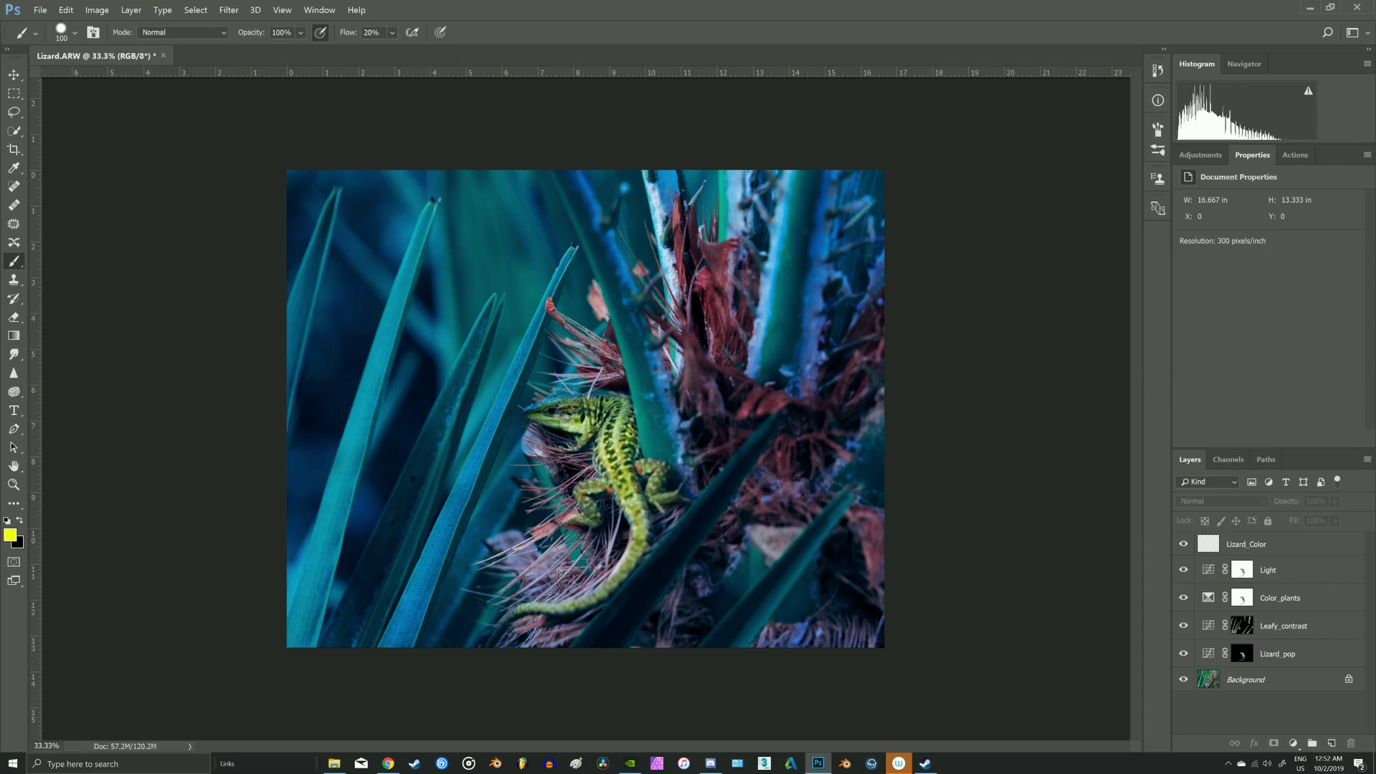
Add a Solid Color fill layer in black 000000 above Lizard_Color, with hue and saturation at 0
click(1279, 544)
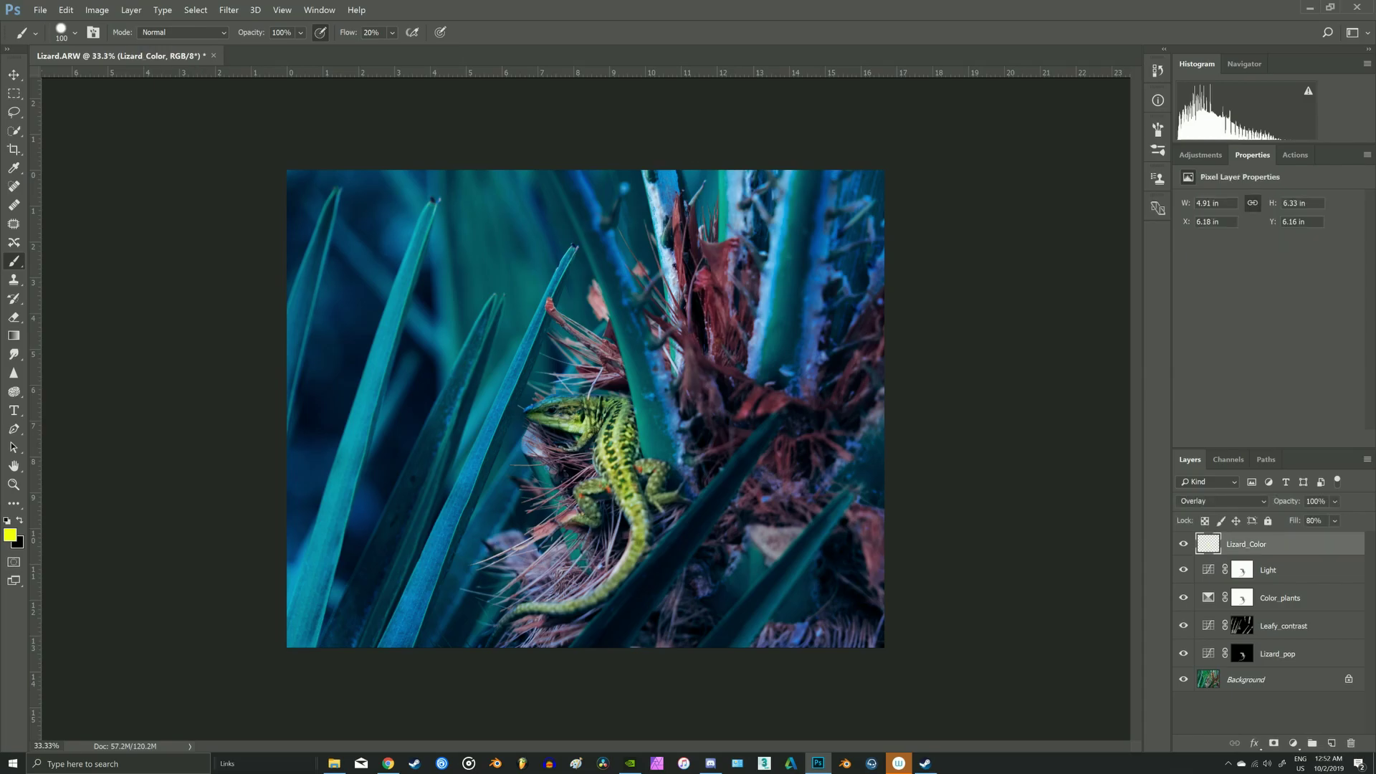
click(1293, 743)
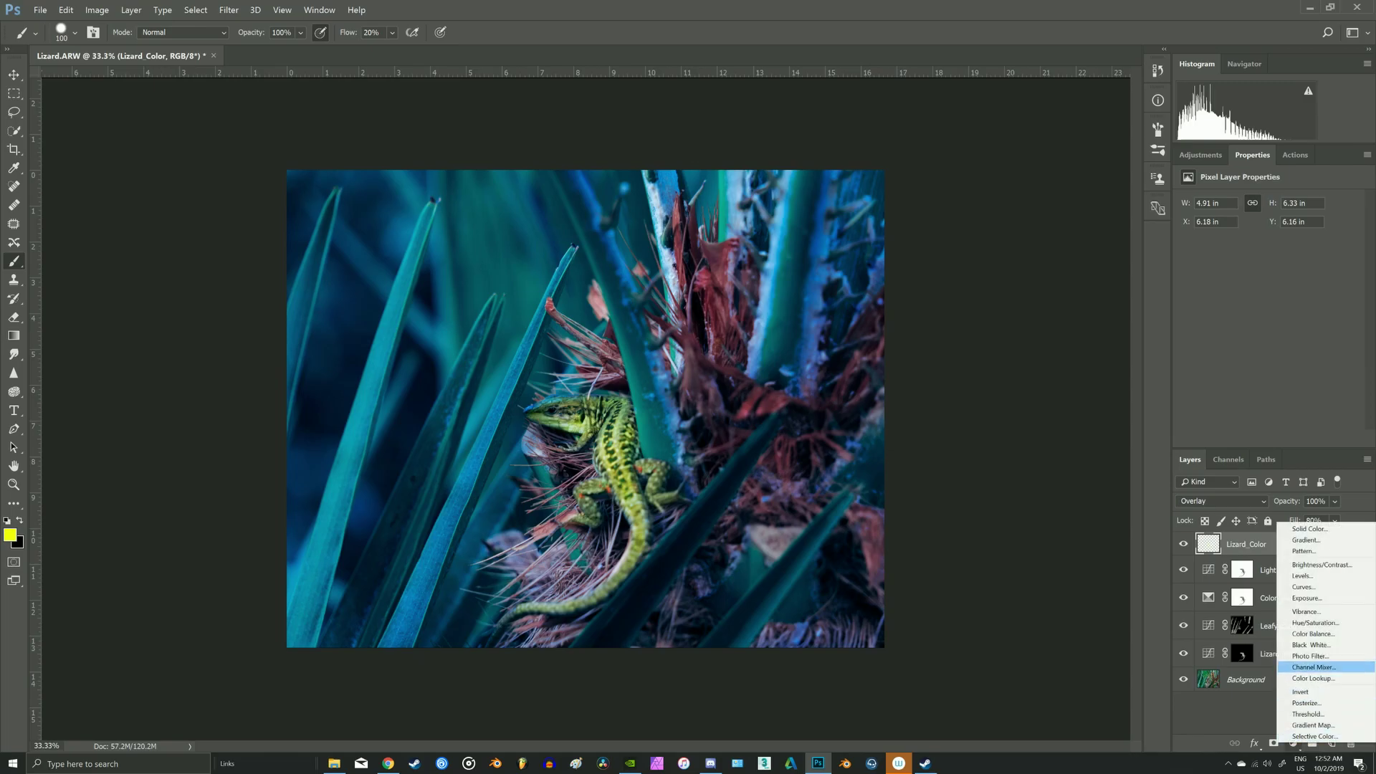
click(1308, 529)
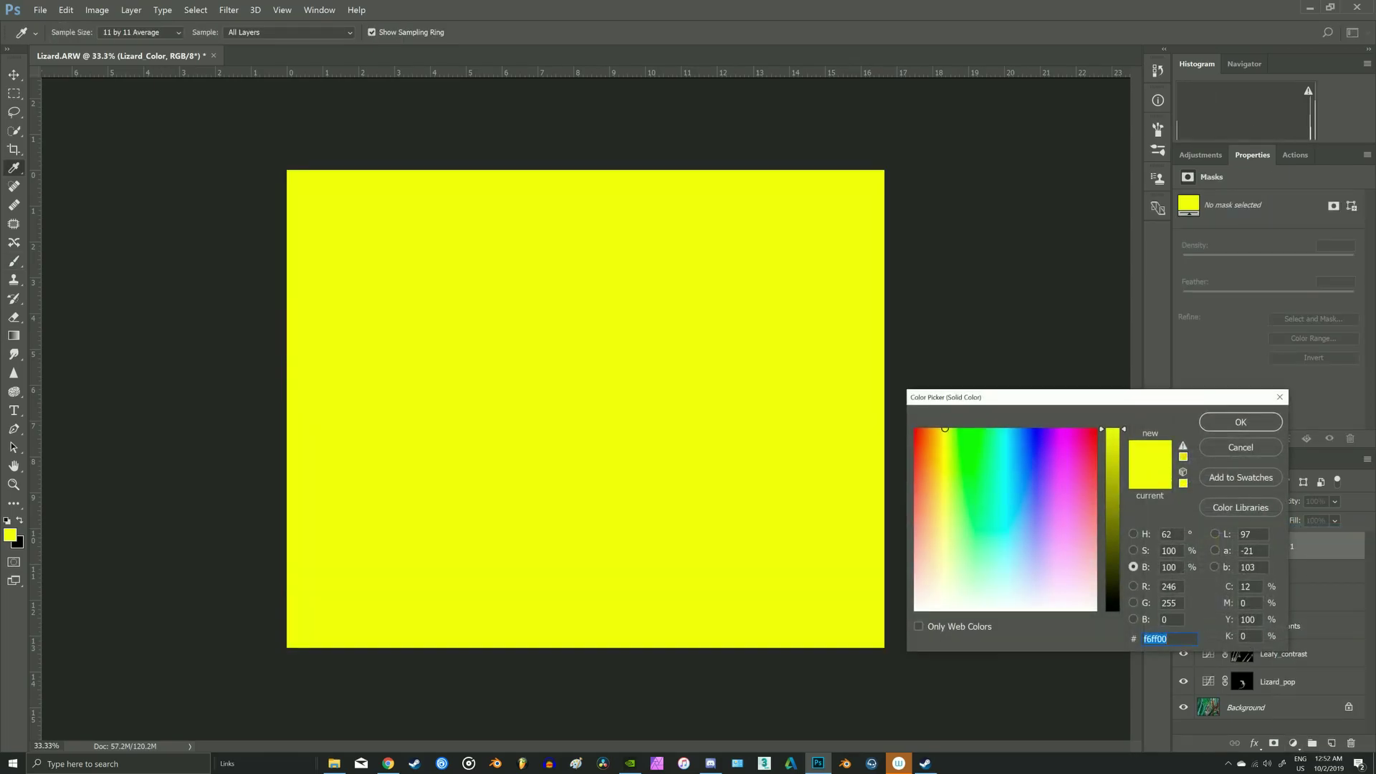
text(000000)
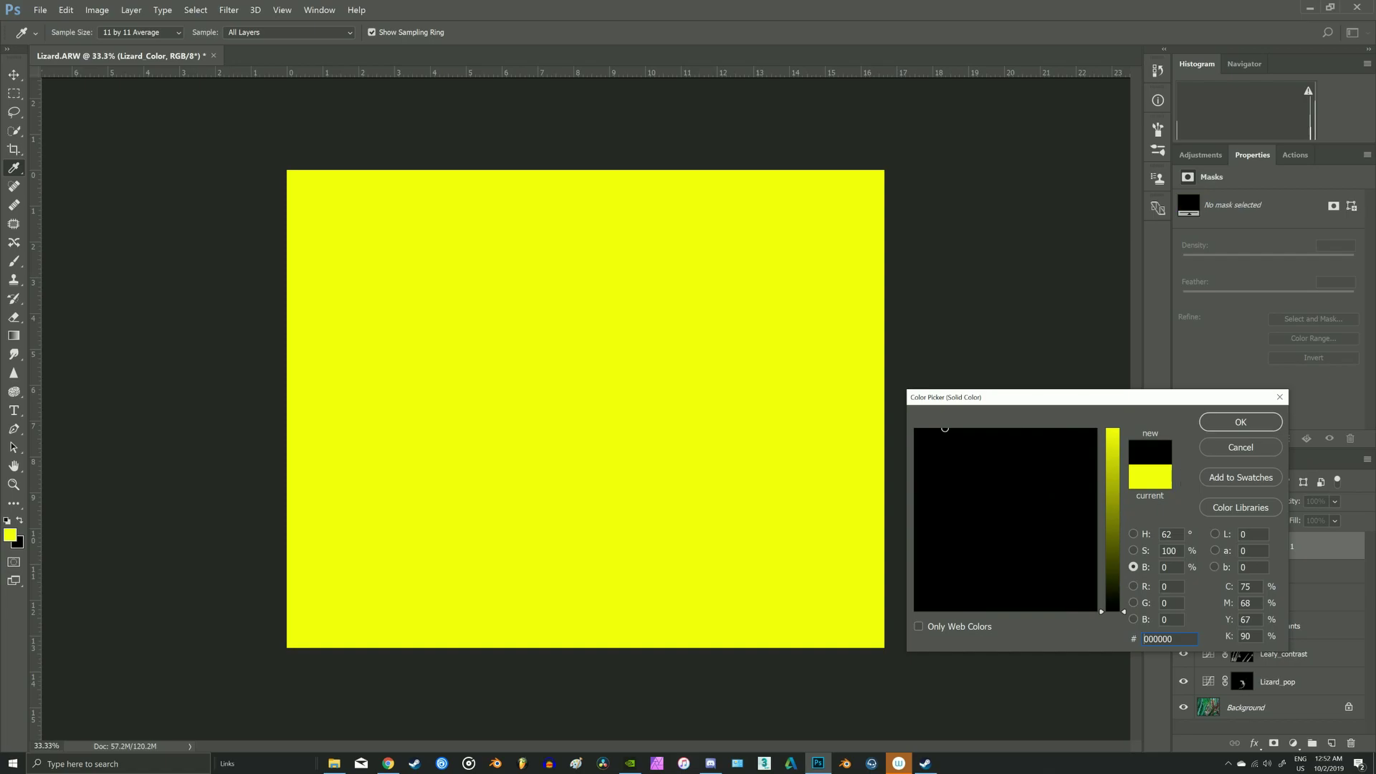
click(1134, 534)
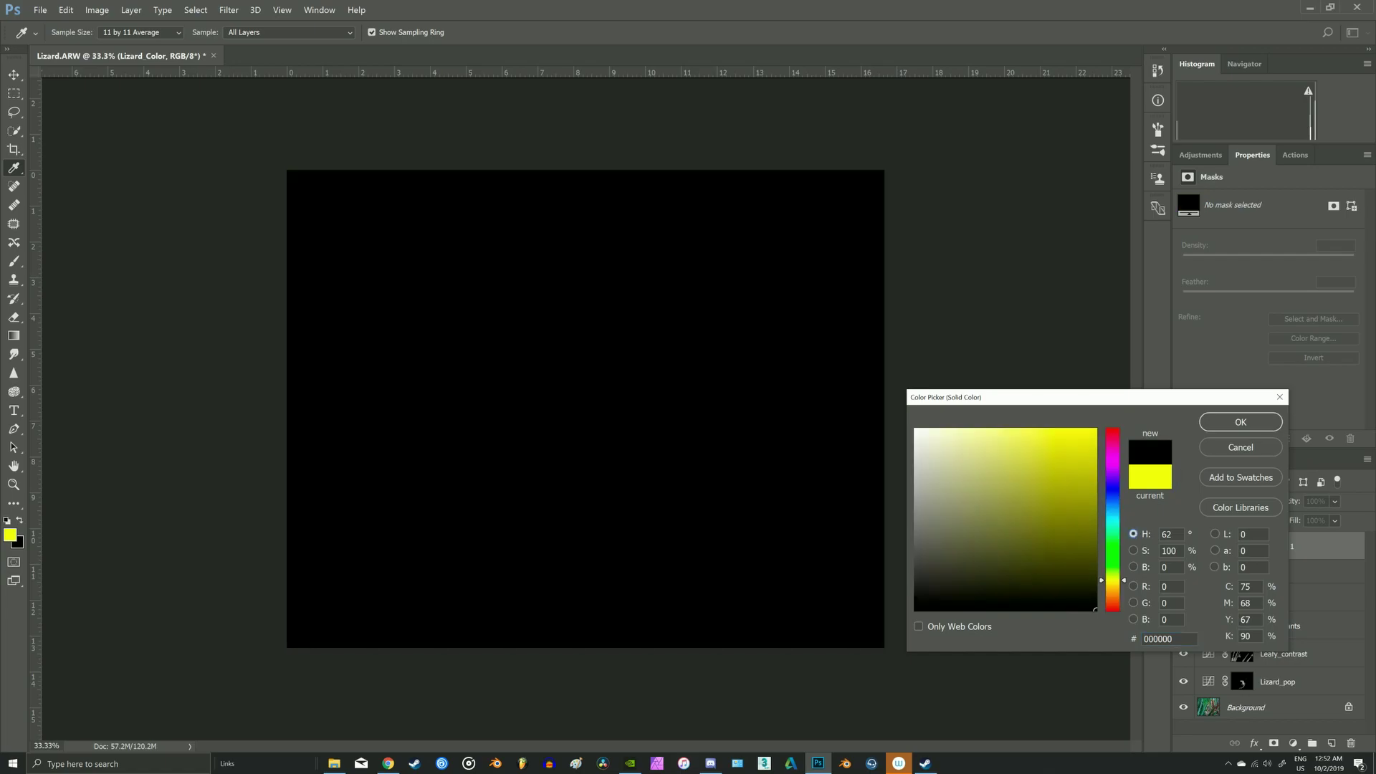
drag(1113, 582, 1113, 612)
click(1134, 551)
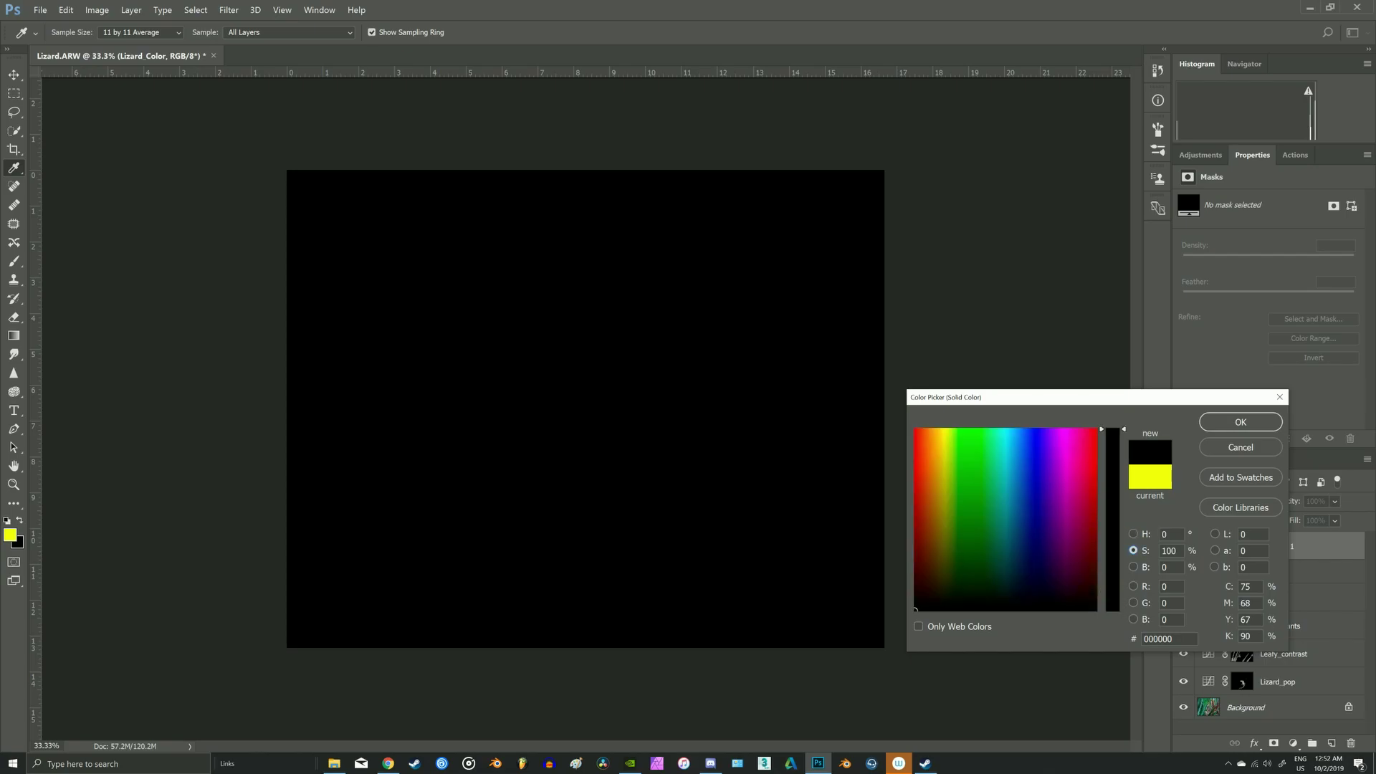
drag(1113, 428, 1113, 612)
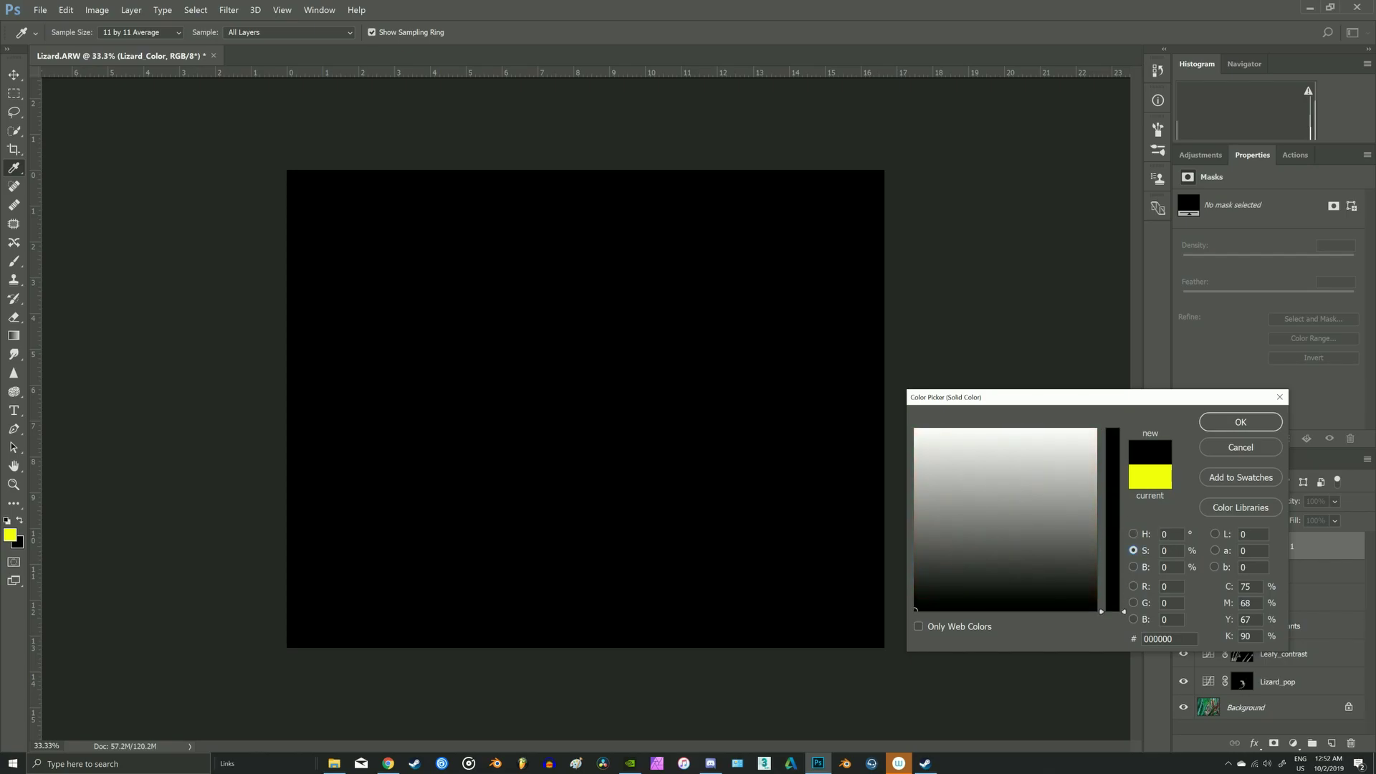
key(Return)
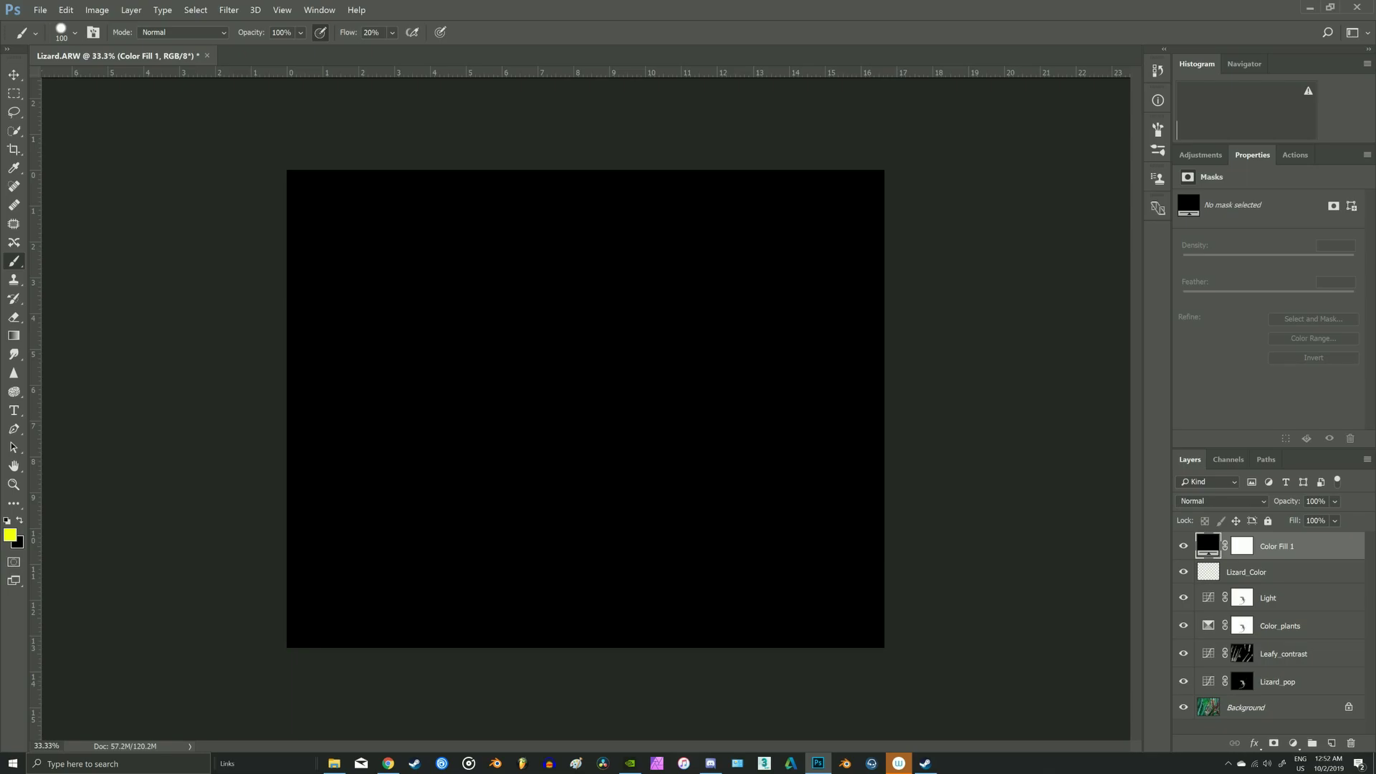
Set the black fill layer's blend mode to Linear Dodge (Add) and rasterize the layer
click(1206, 502)
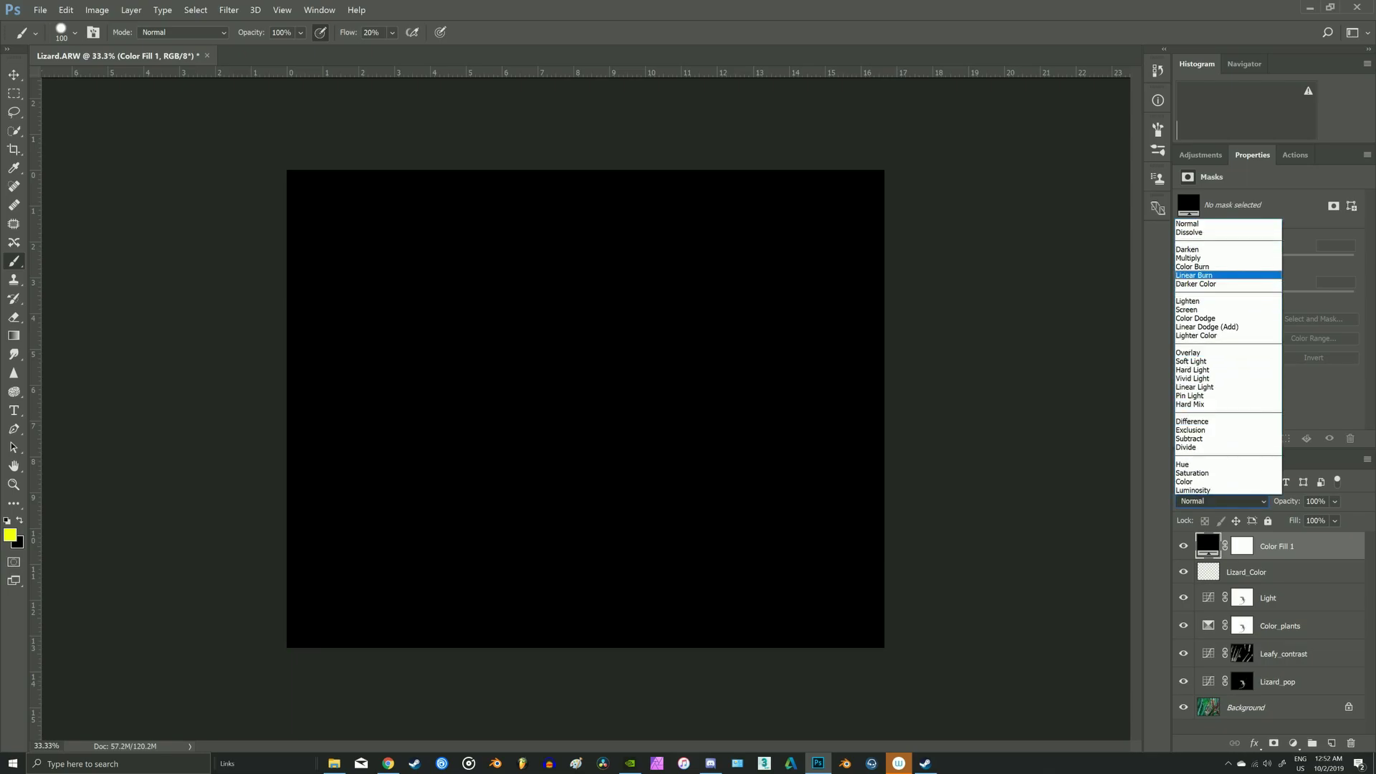
key(Down)
key(Down)
key(Down)
key(Down)
key(Return)
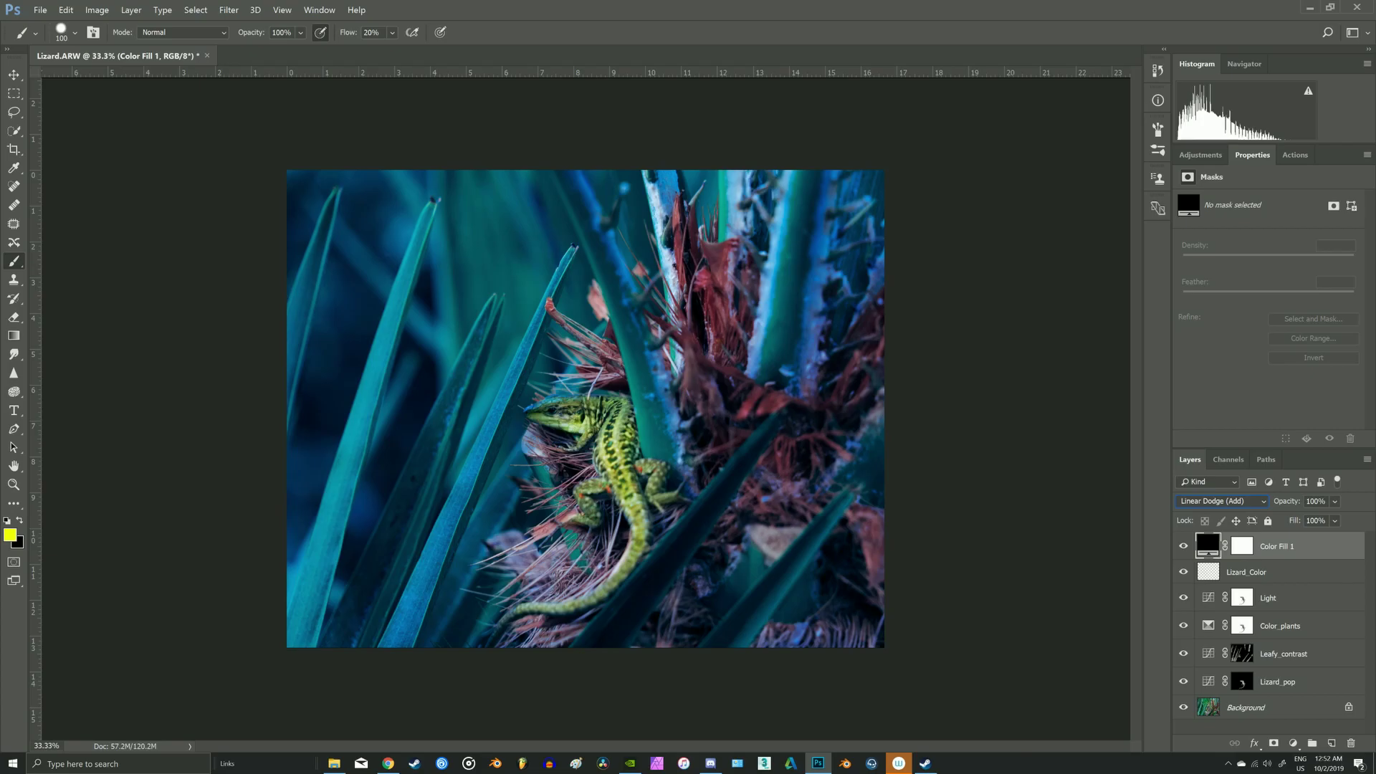
right_click(1294, 543)
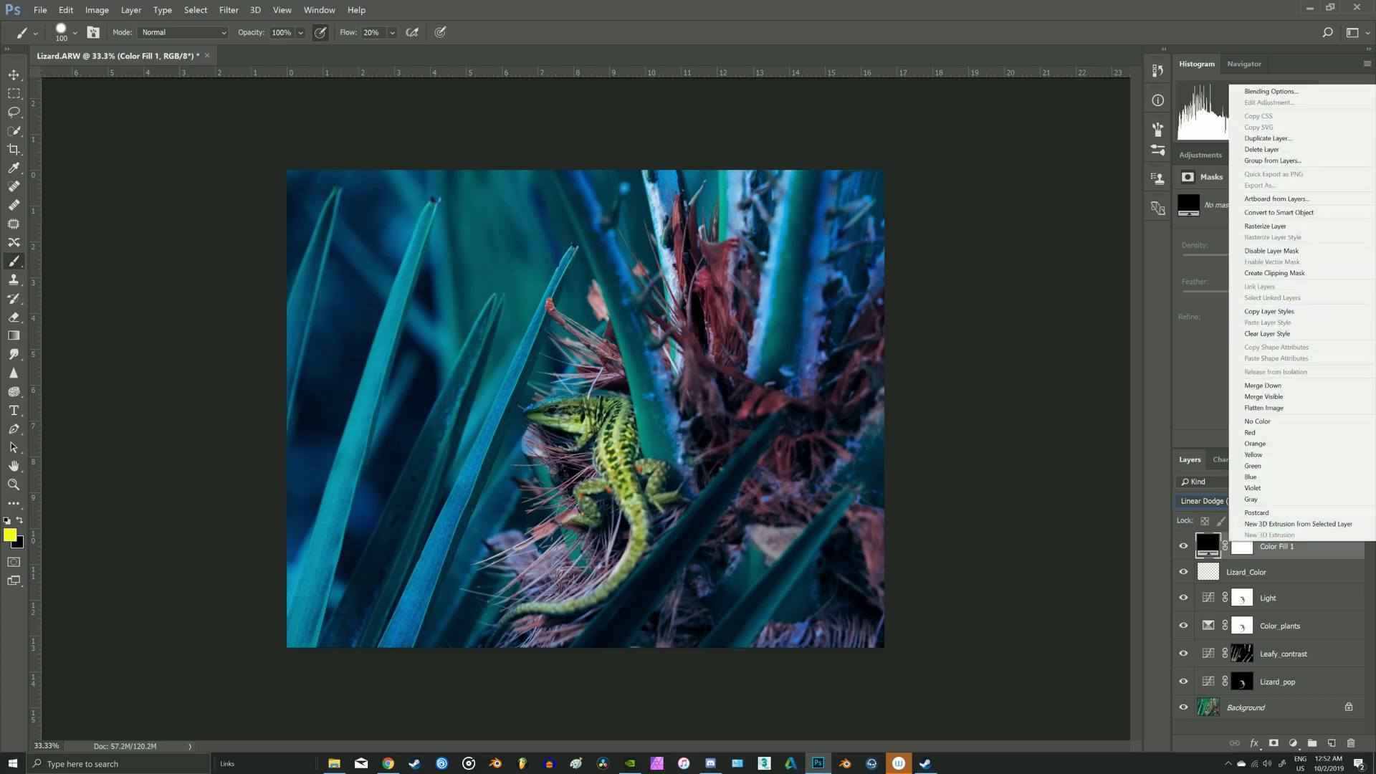
key(Return)
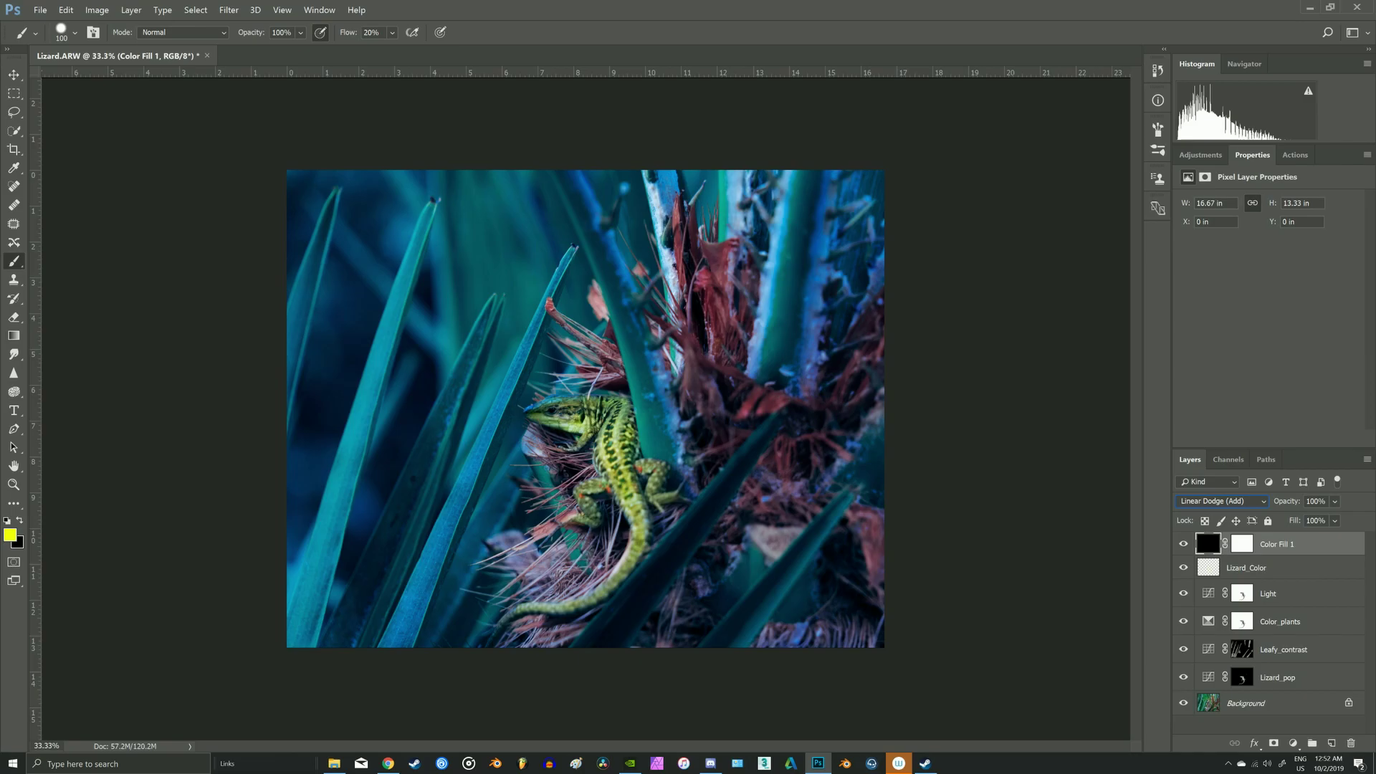
Enable Shape Dynamics for the brush with 100% size jitter and 15% minimum diameter
click(35, 33)
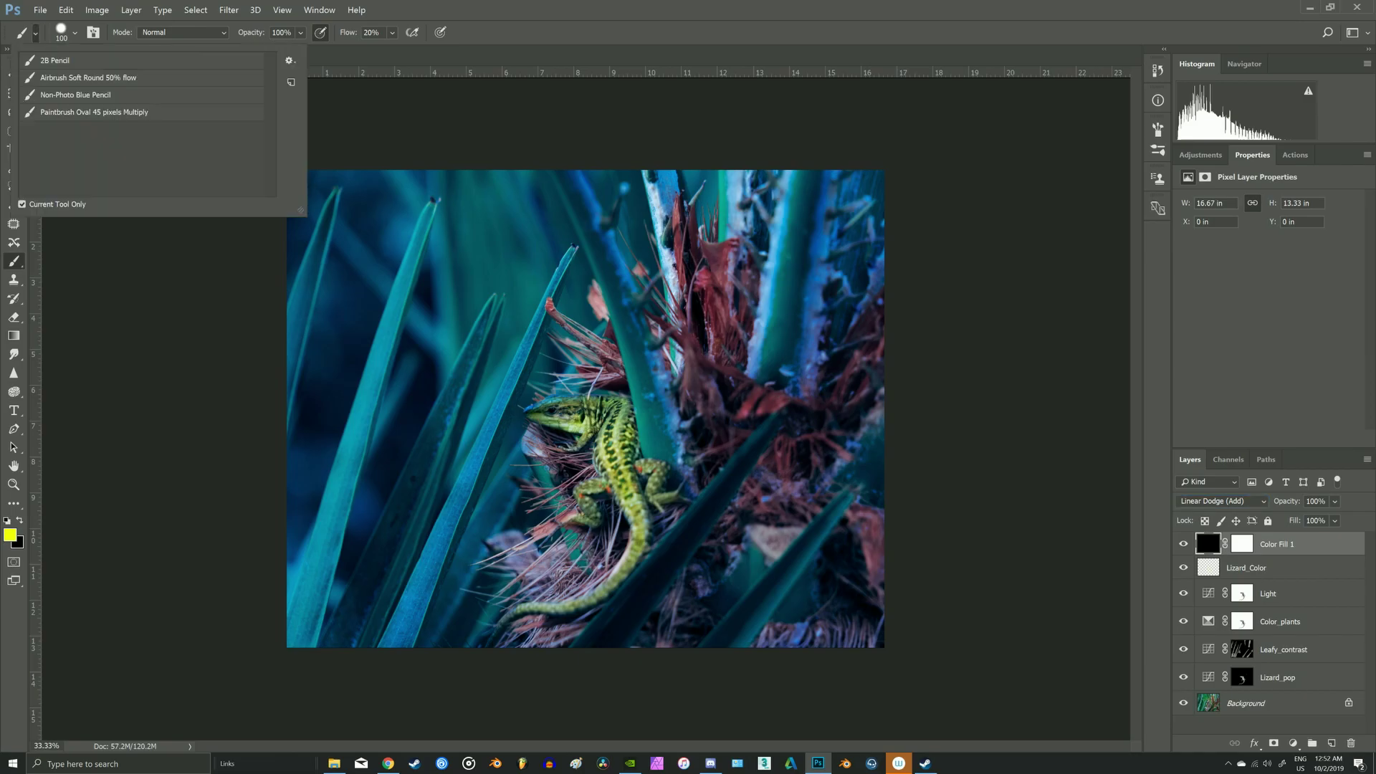
key(Escape)
key(F5)
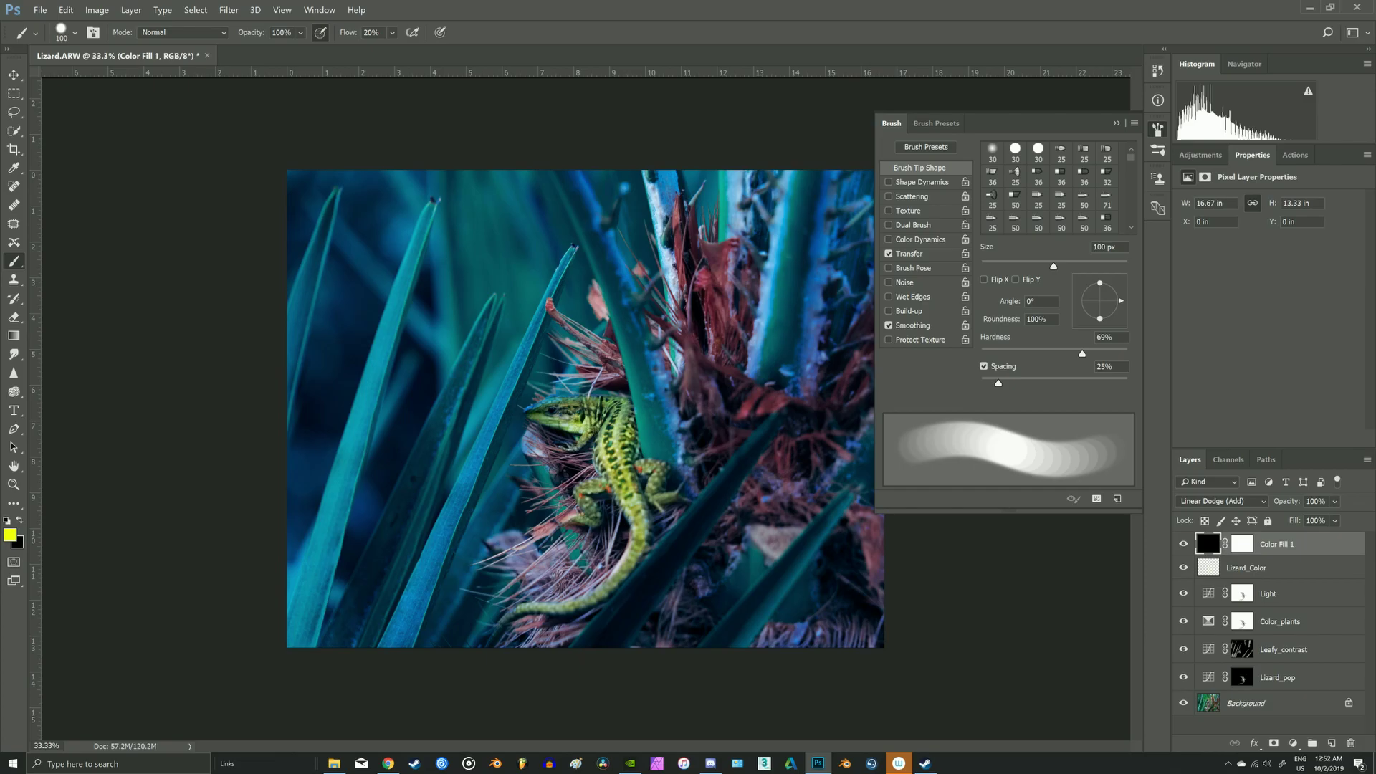
click(922, 182)
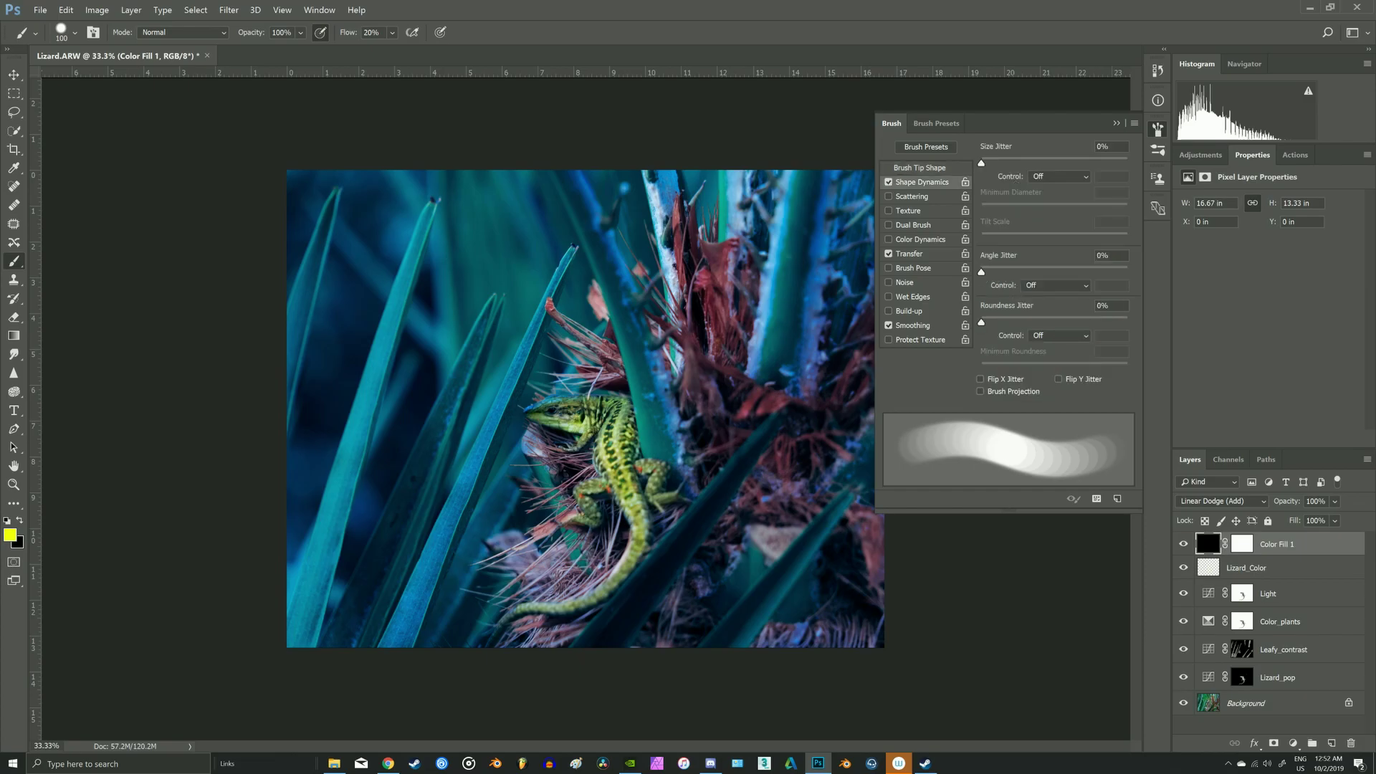
drag(981, 164, 1127, 163)
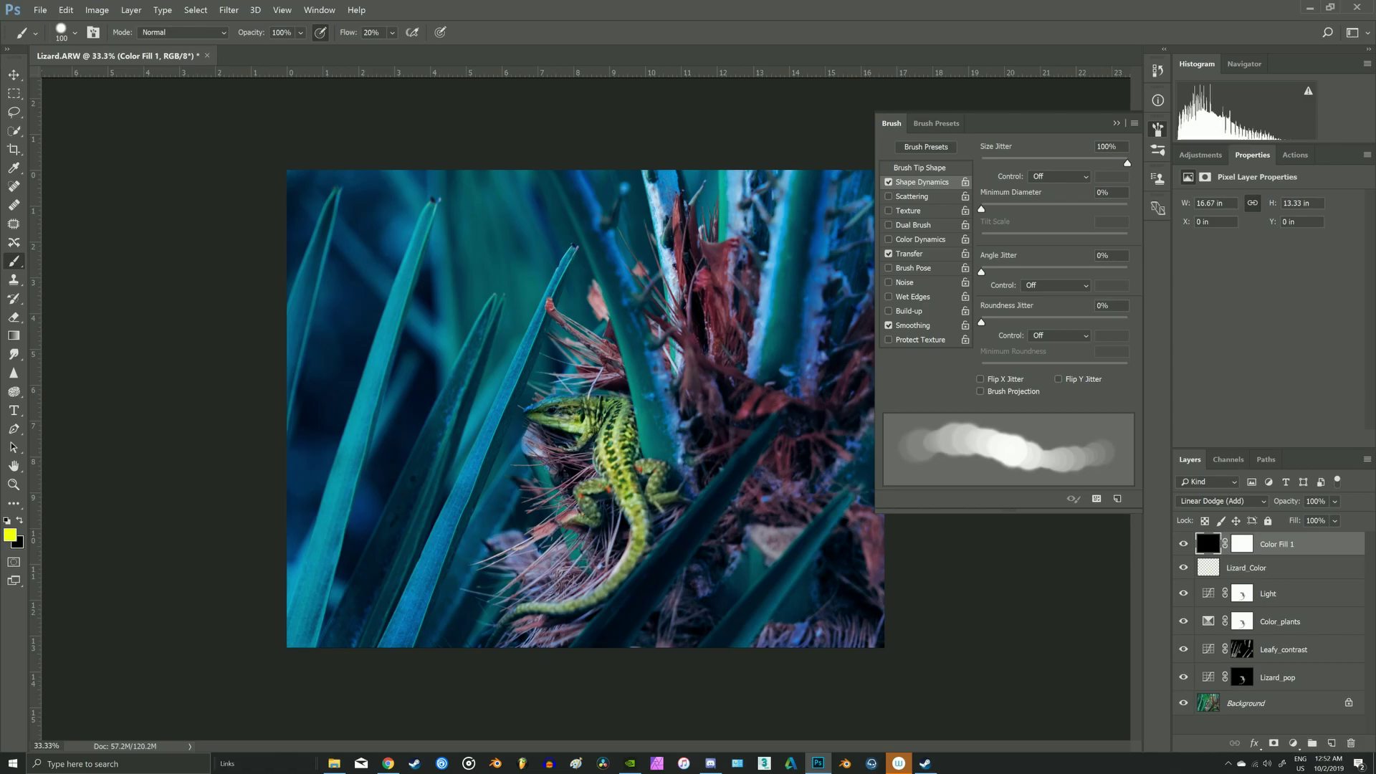
drag(981, 209, 1002, 208)
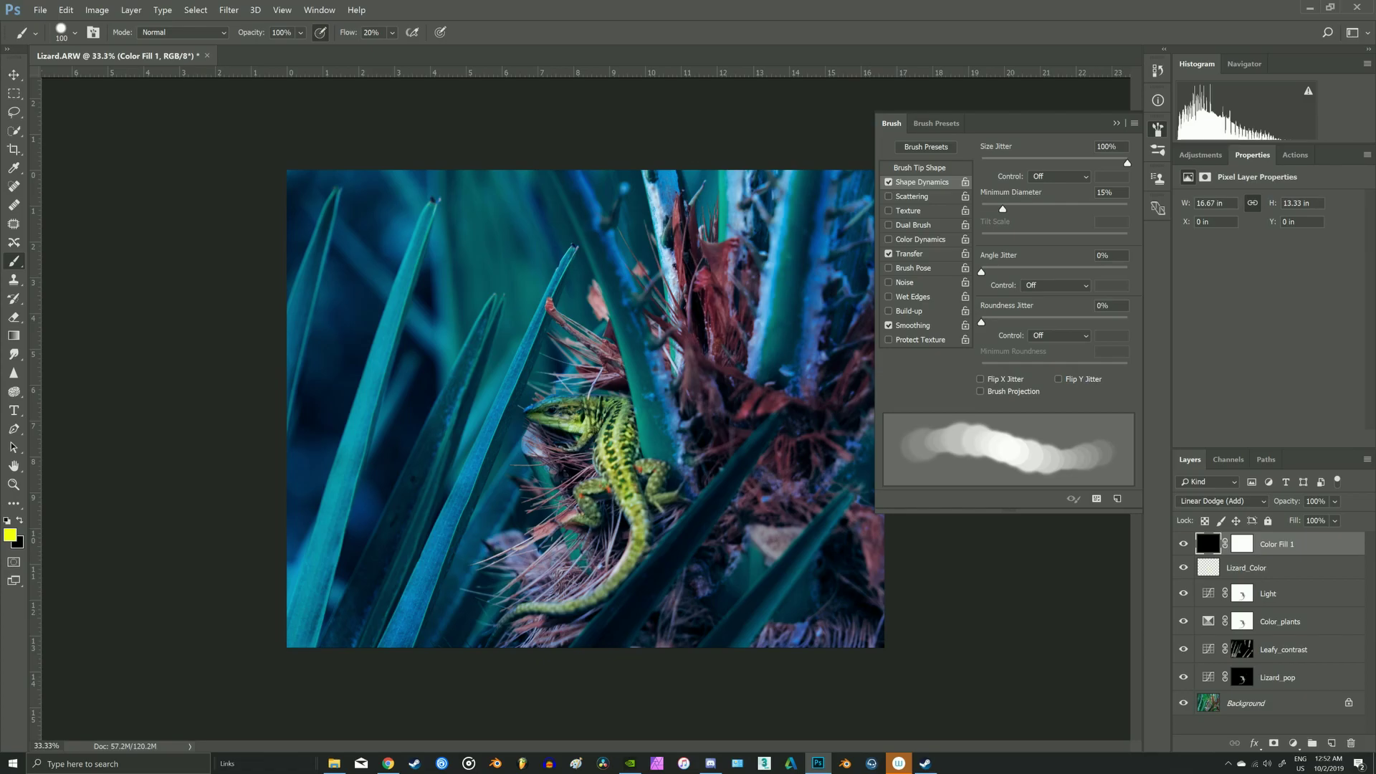
Enable Scattering for the brush with 1000% scatter and a count of 3
click(911, 196)
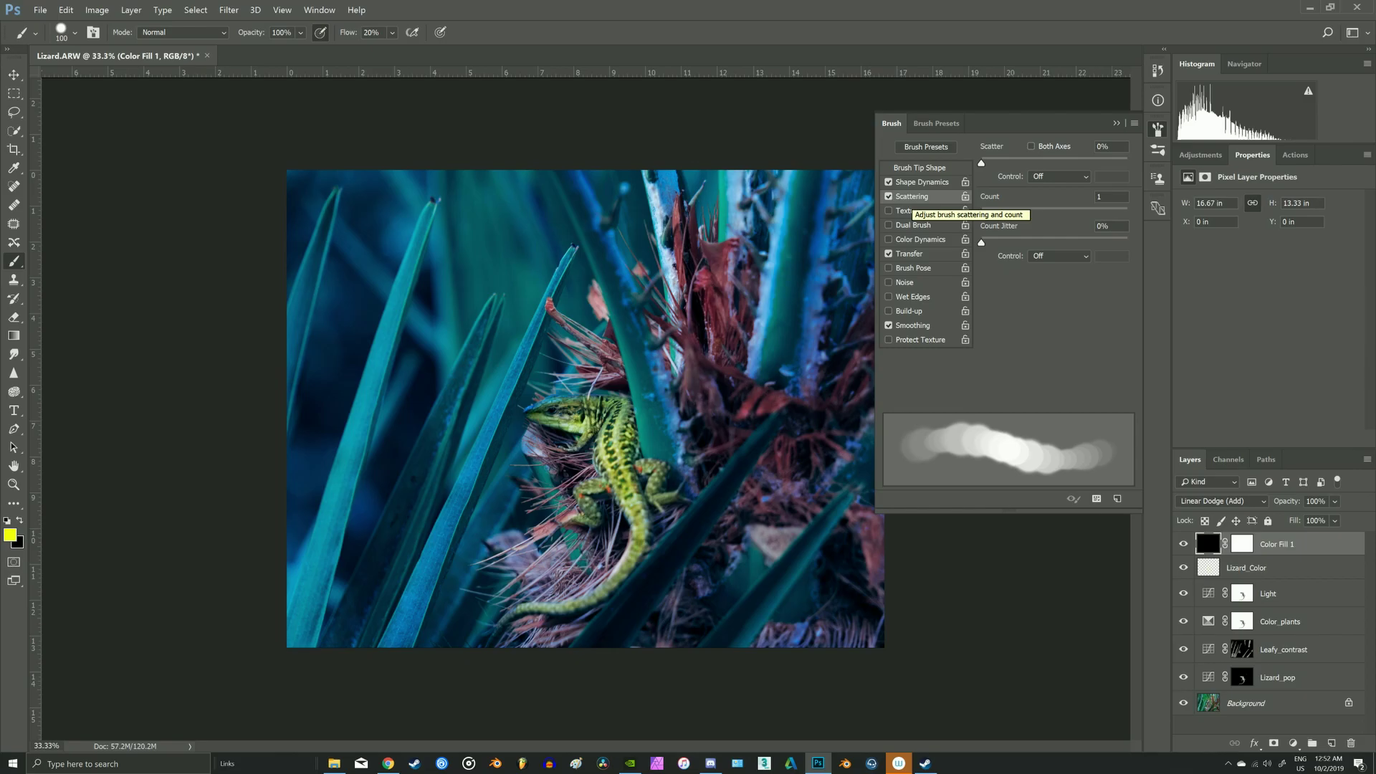
drag(981, 164, 1127, 163)
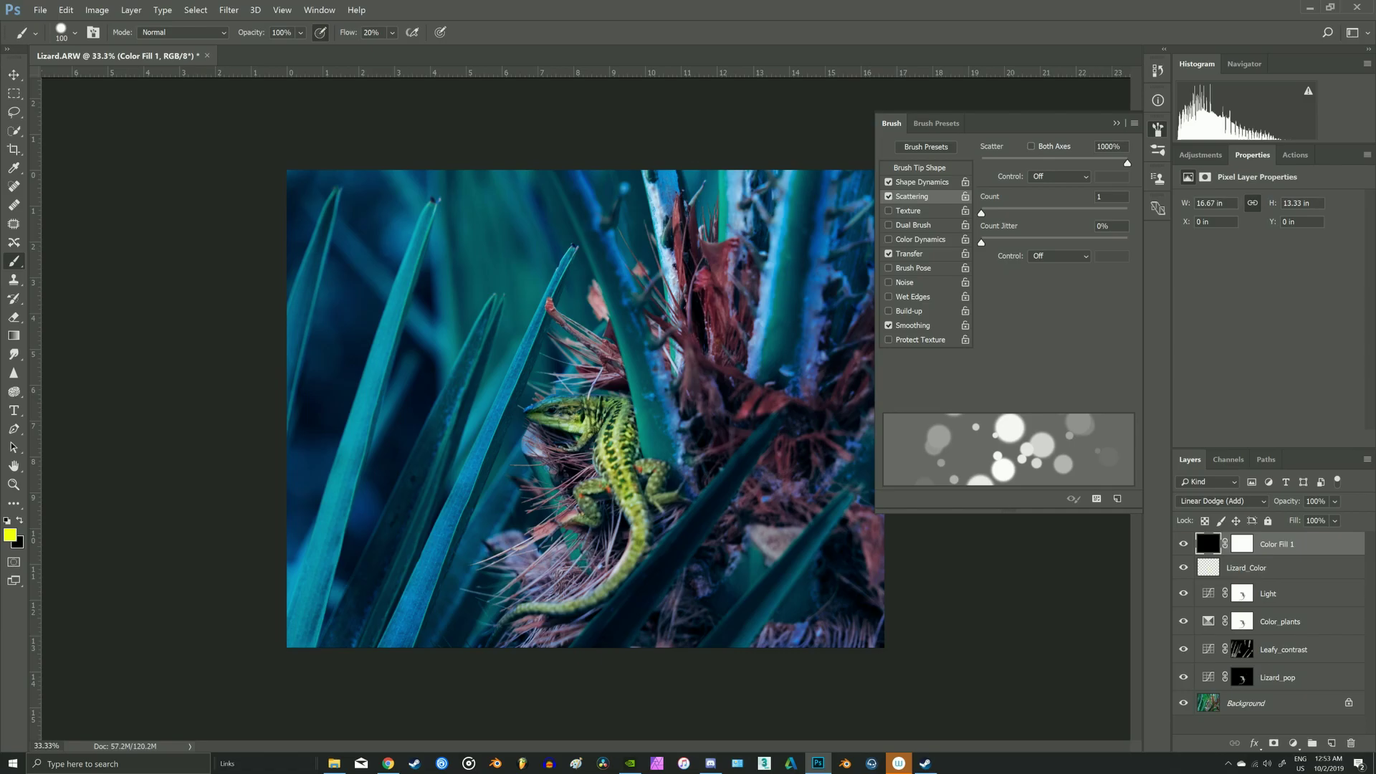
drag(981, 213, 987, 214)
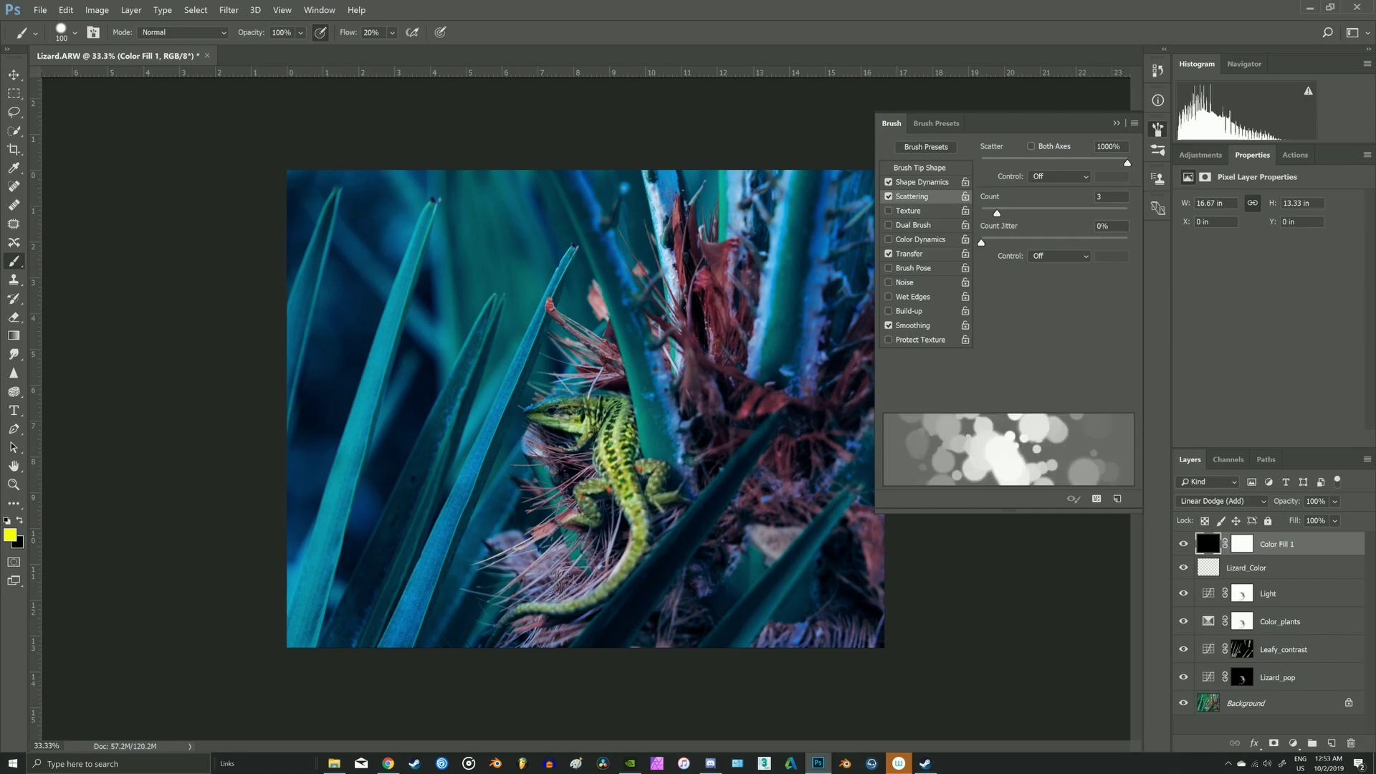
mouse_move(992, 214)
mouse_down()
mouse_move(992, 242)
mouse_move(1023, 242)
mouse_up()
click(921, 182)
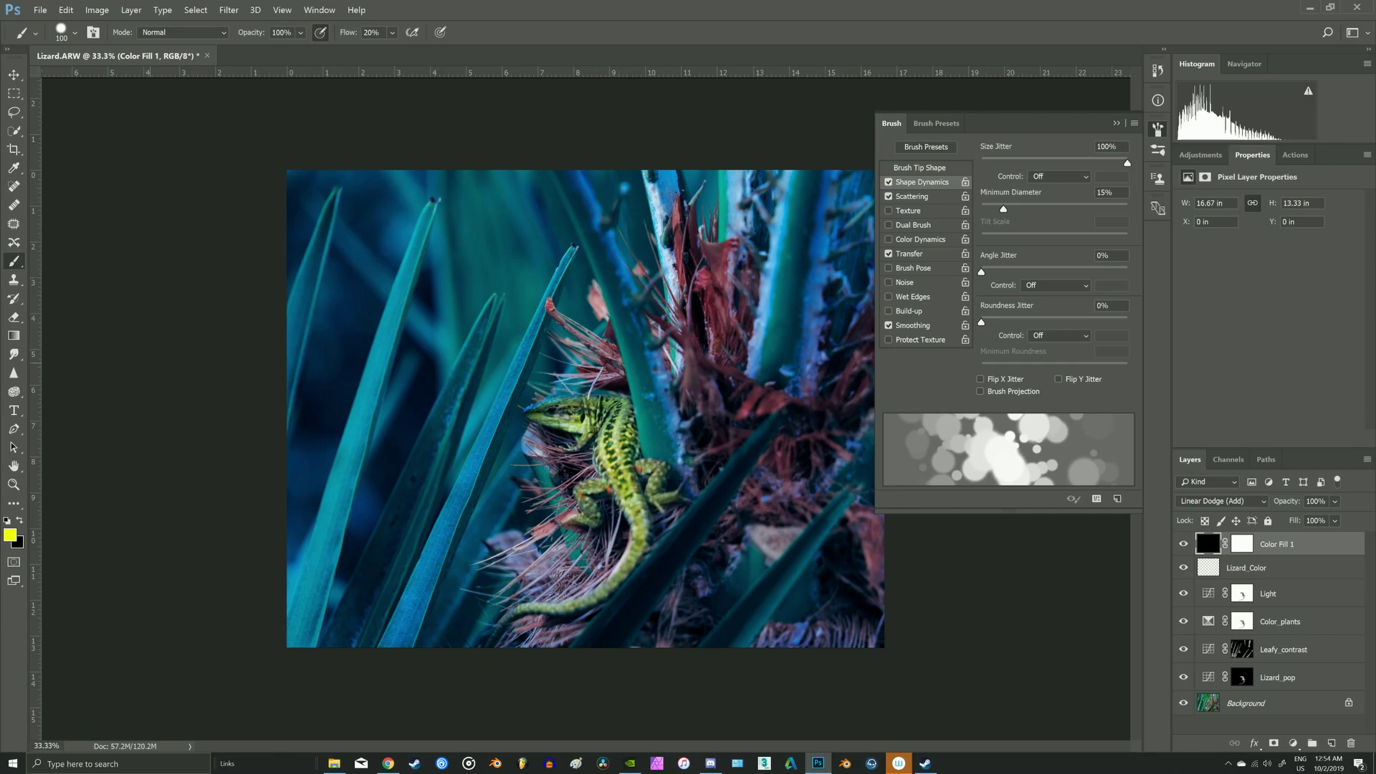
Set the foreground color to white and adjust the scattered brush's size to 700 px
key(d)
key(x)
key(bracketright)
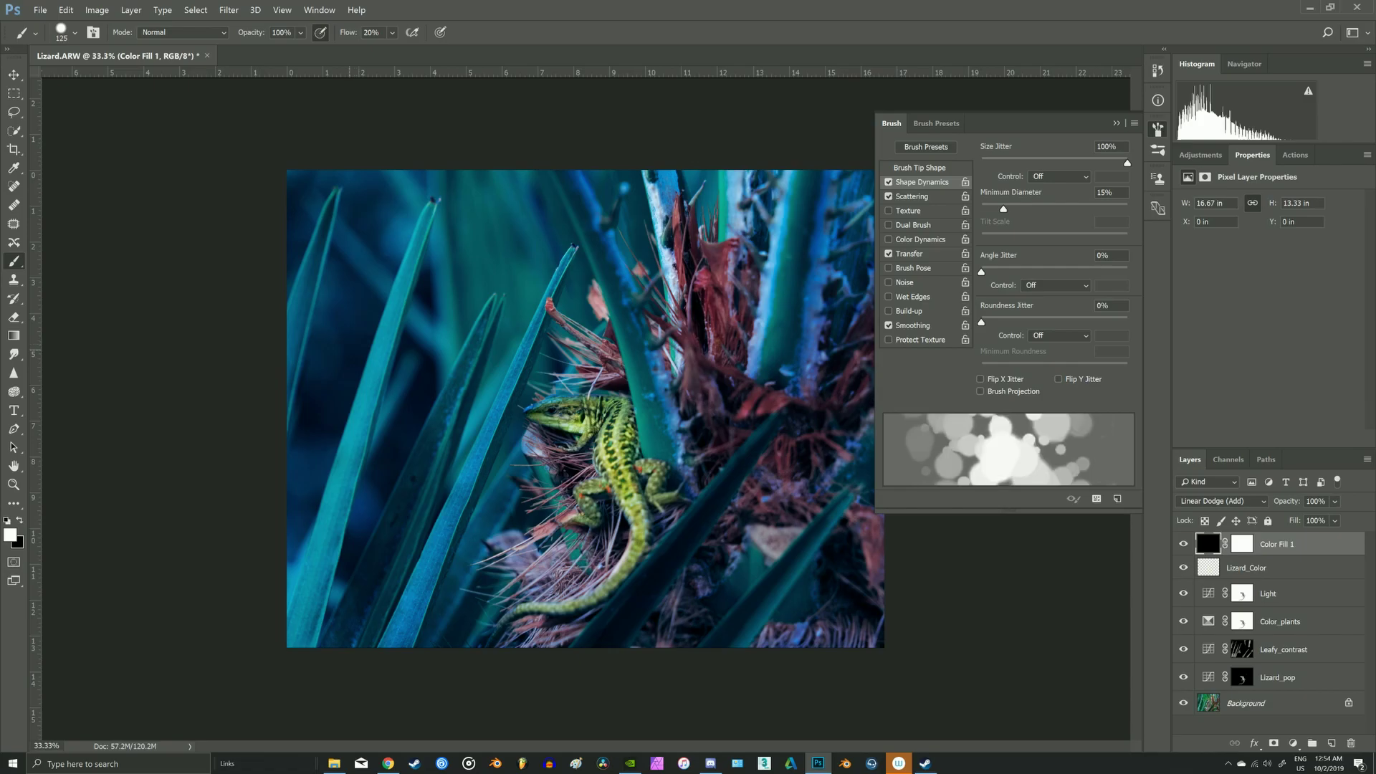
key(bracketright)
key(bracketright)
key(bracketright)
key(bracketright)
key(bracketright)
key(bracketright)
key(bracketright)
key(bracketright)
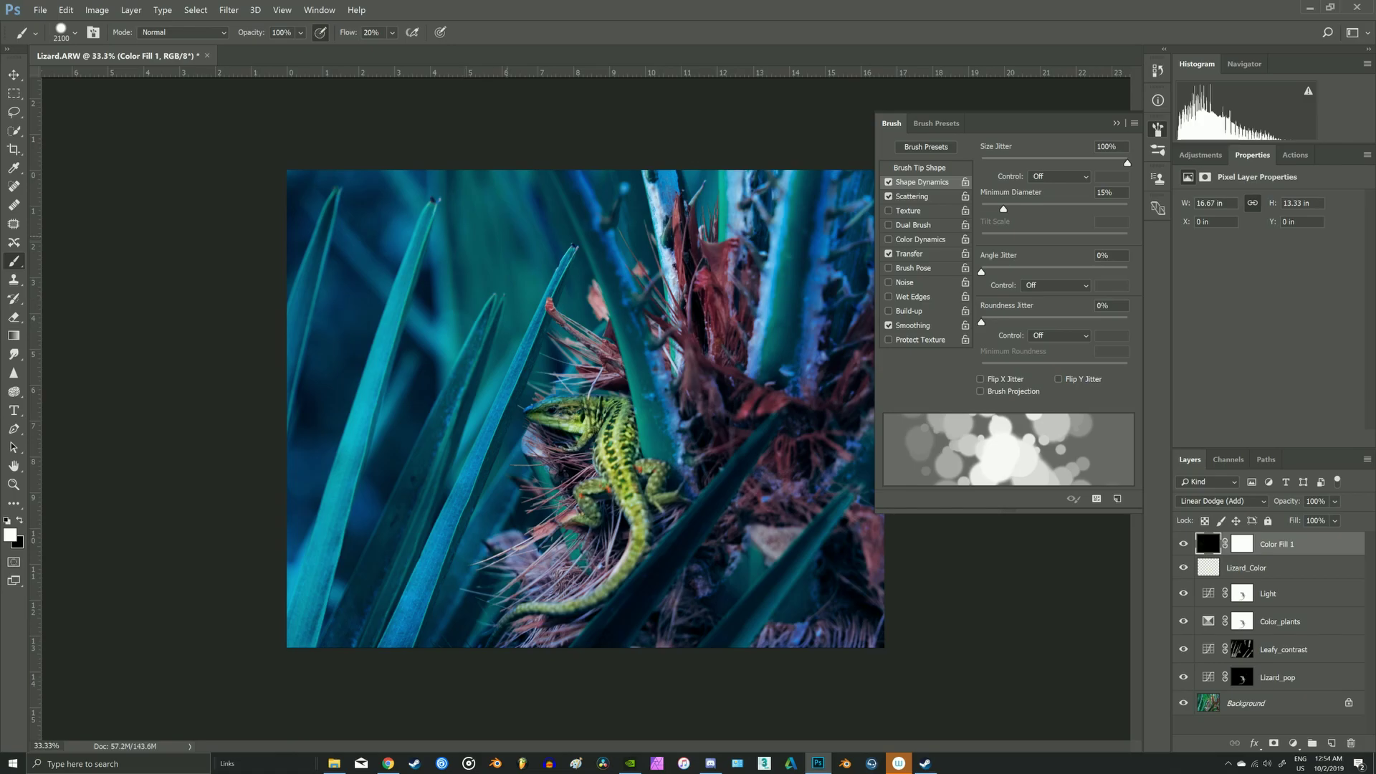
key(bracketleft)
key(bracketleft)
key(bracketleft)
key(bracketleft)
key(bracketleft)
key(bracketleft)
key(bracketleft)
key(bracketleft)
key(bracketleft)
key(bracketleft)
key(bracketleft)
key(bracketleft)
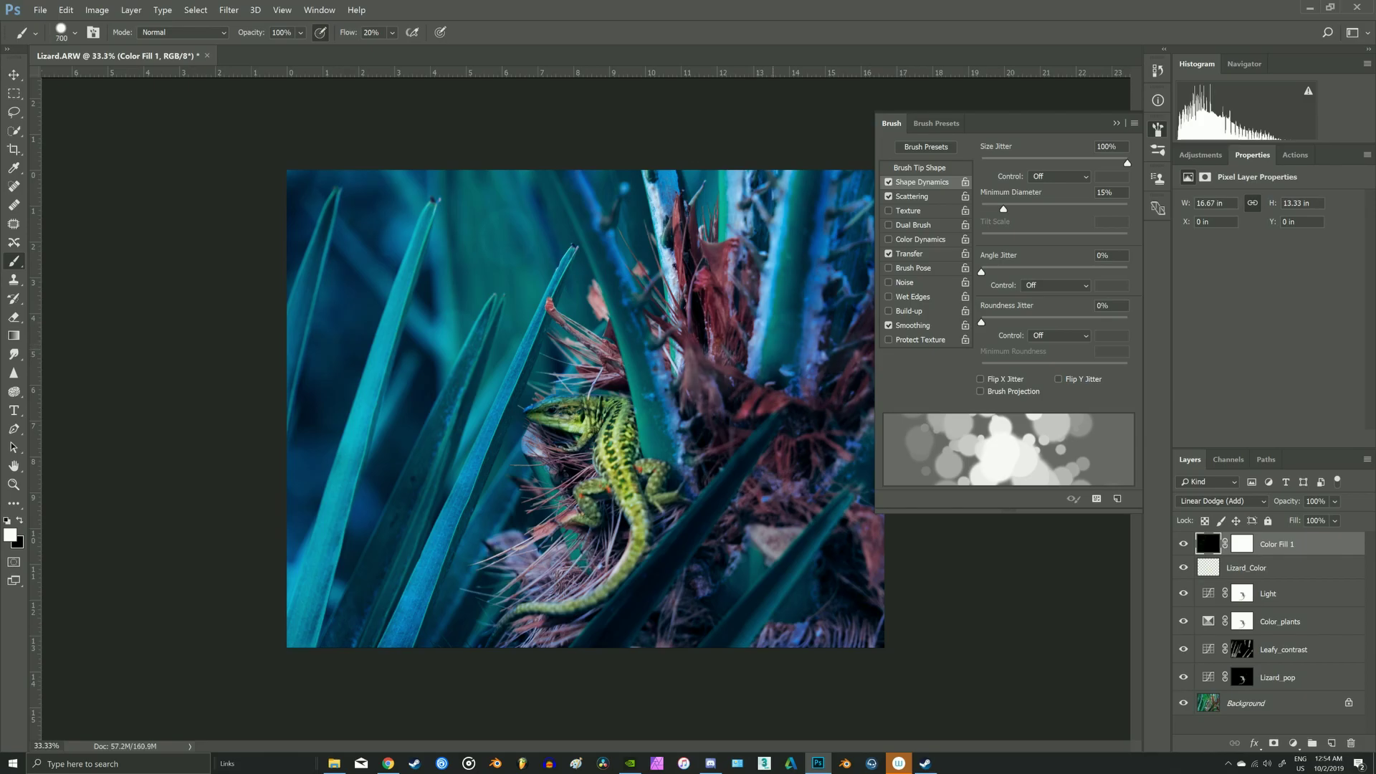
Reduce the scattered brush's size to 300 px and close the brush settings
key(bracketleft)
key(bracketleft)
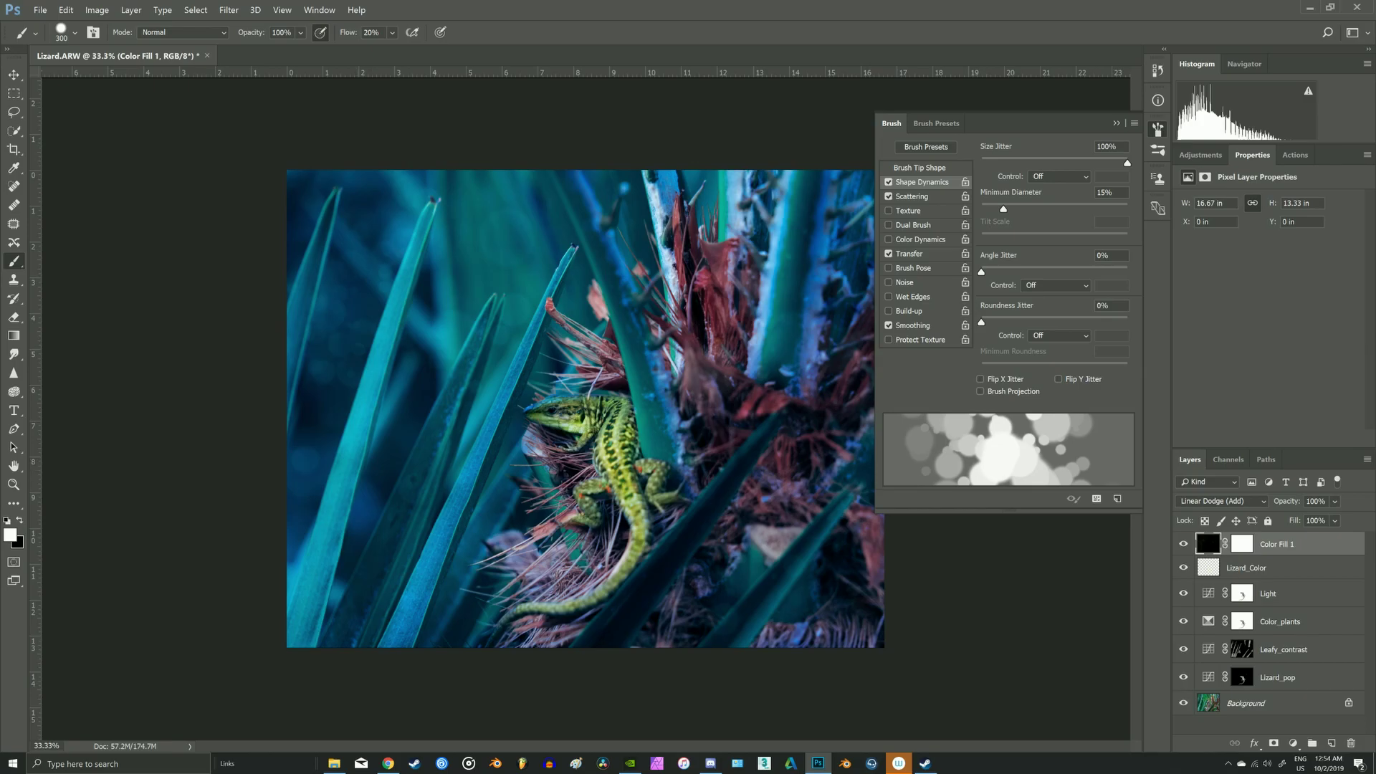
key(F5)
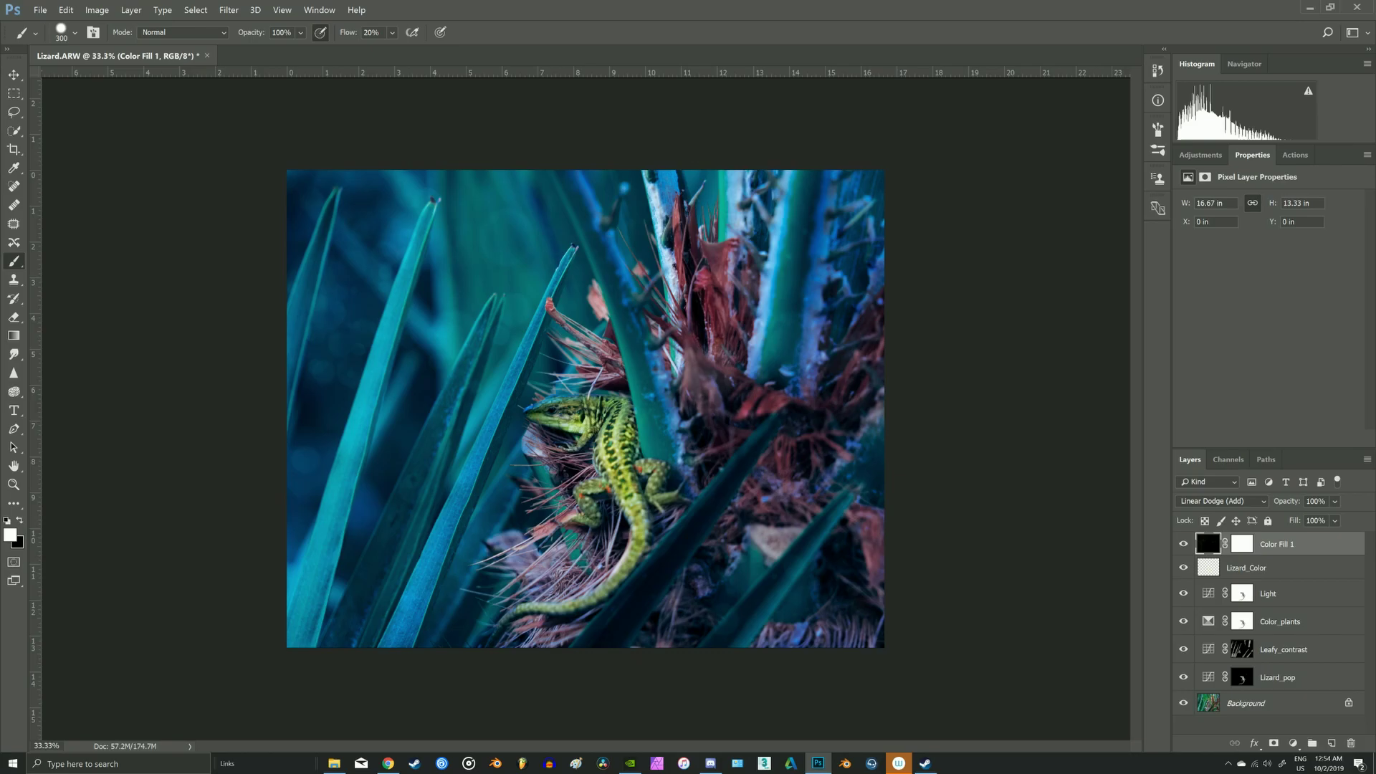
Stamp all visible layers into a new layer at the top of the stack and open it in the Camera Raw Filter
ctrl+click(1206, 545)
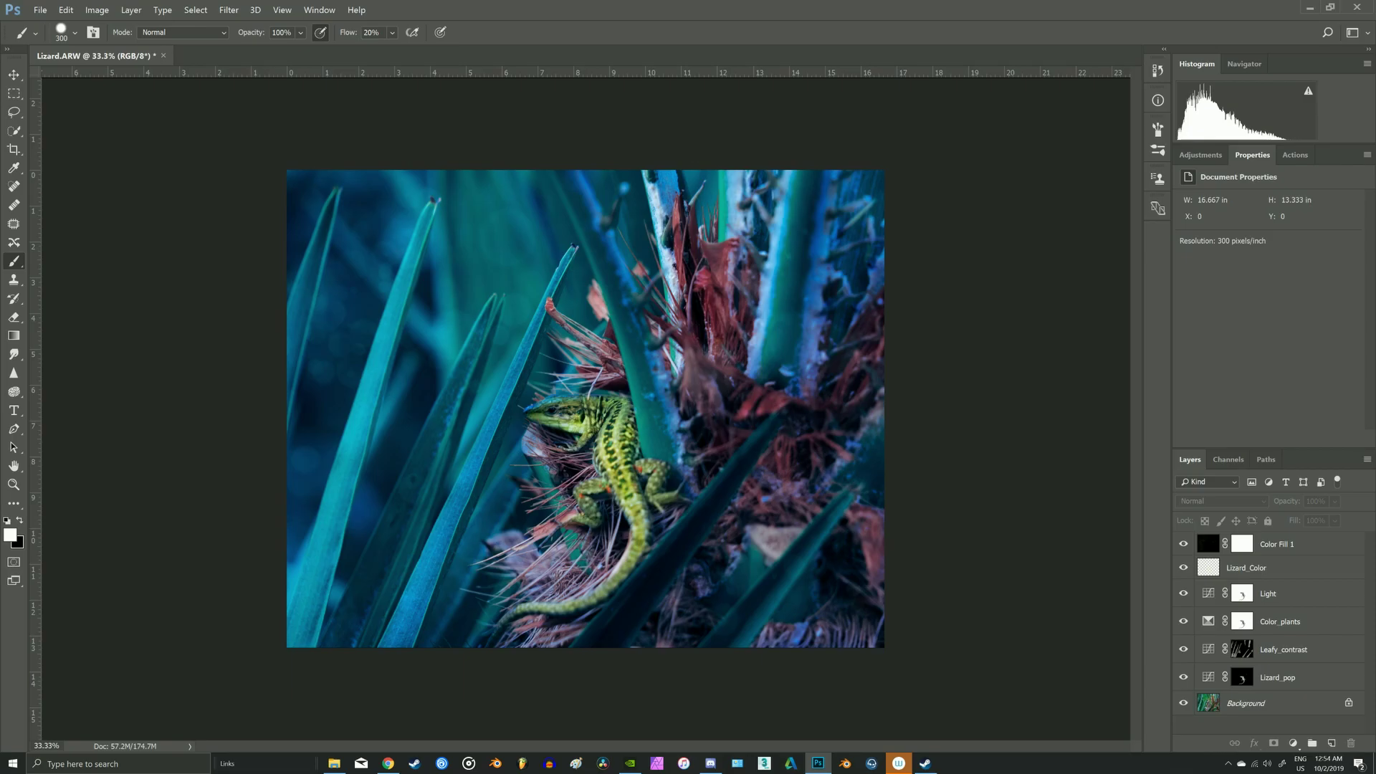
key(ctrl+shift+alt+e)
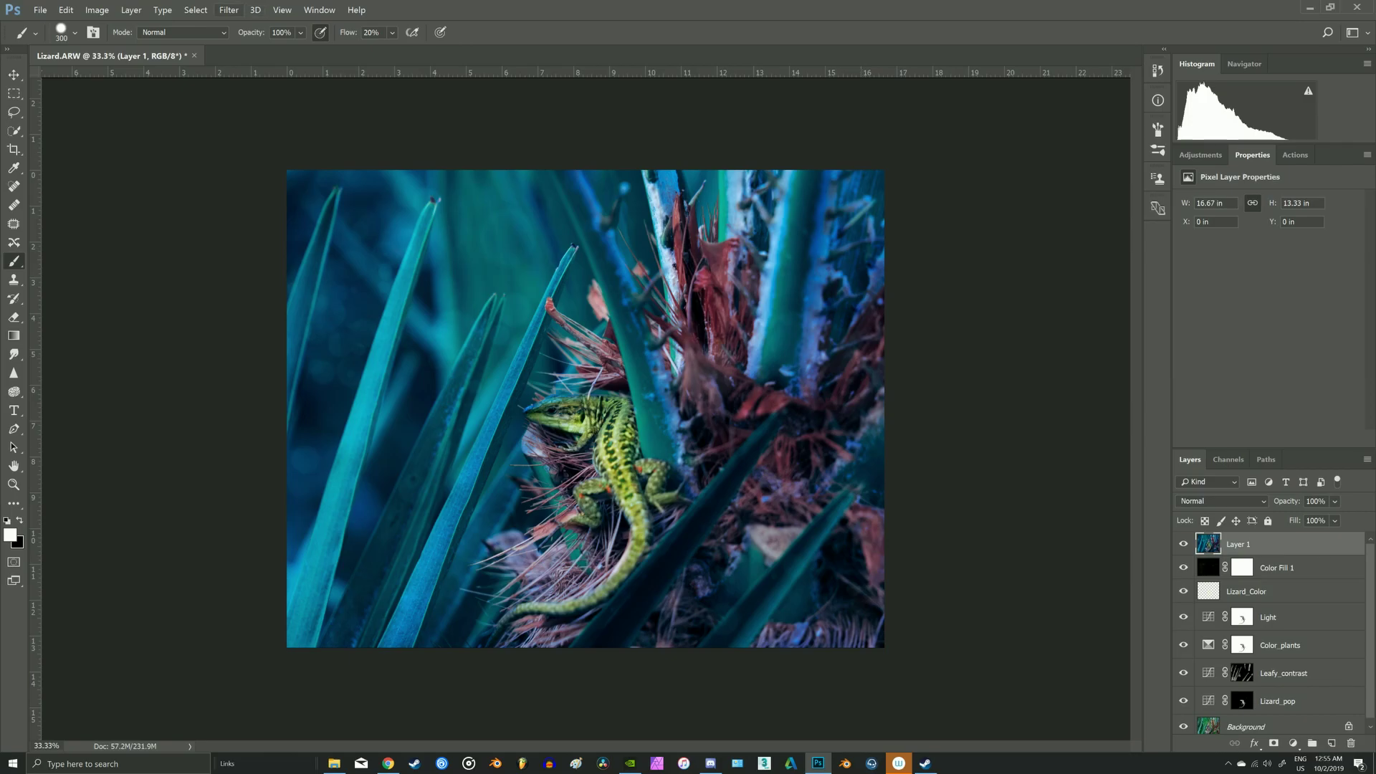
click(229, 10)
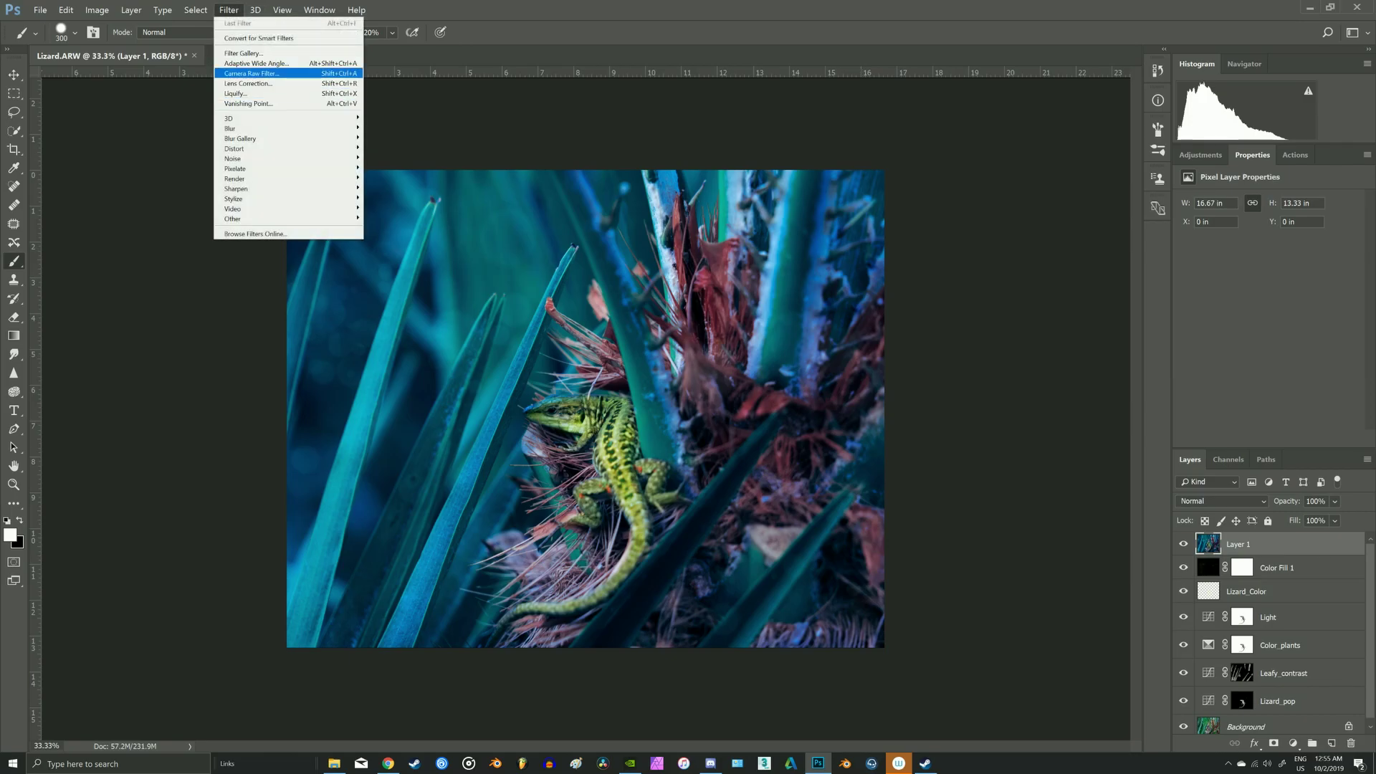
click(251, 74)
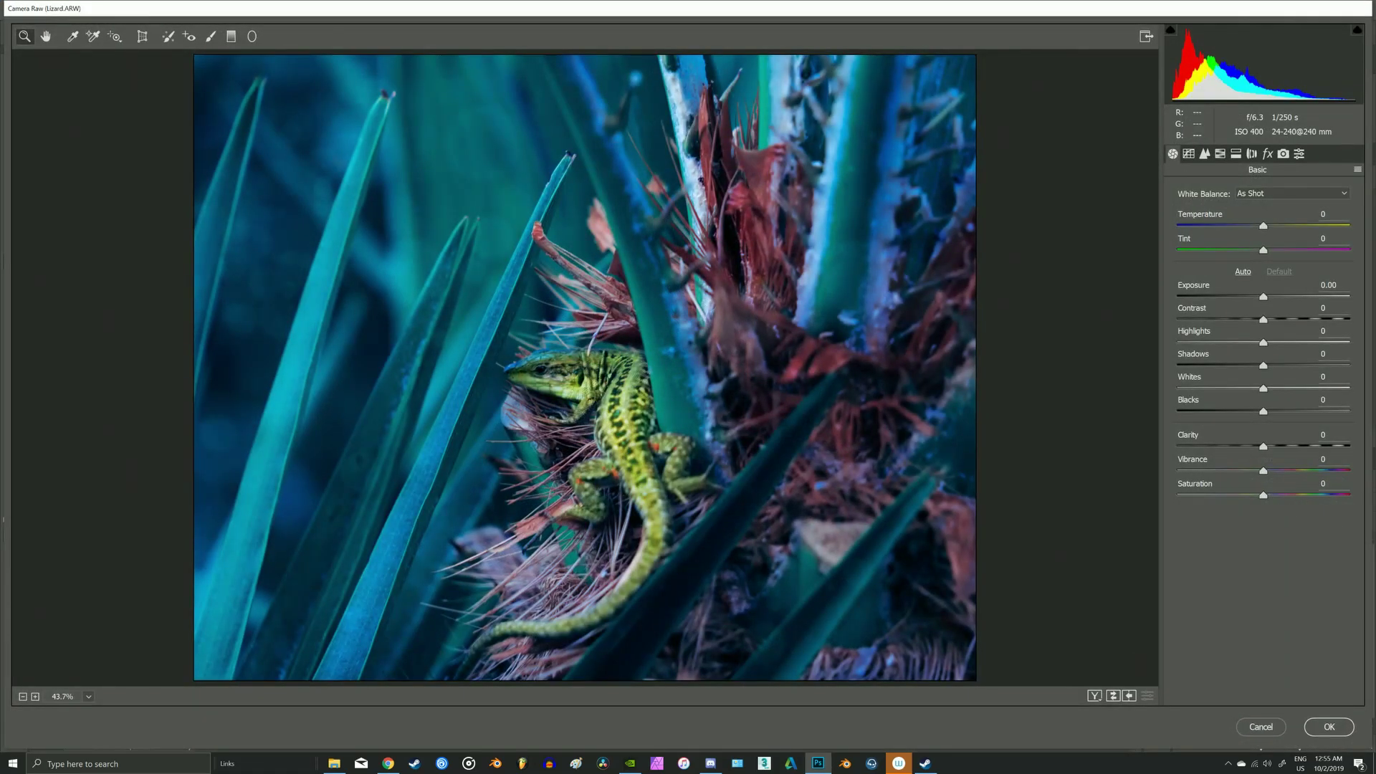
Set the basic Camera Raw adjustments to temperature -5, contrast +20, highlights -20 and vibrance +10
drag(1263, 226, 1260, 226)
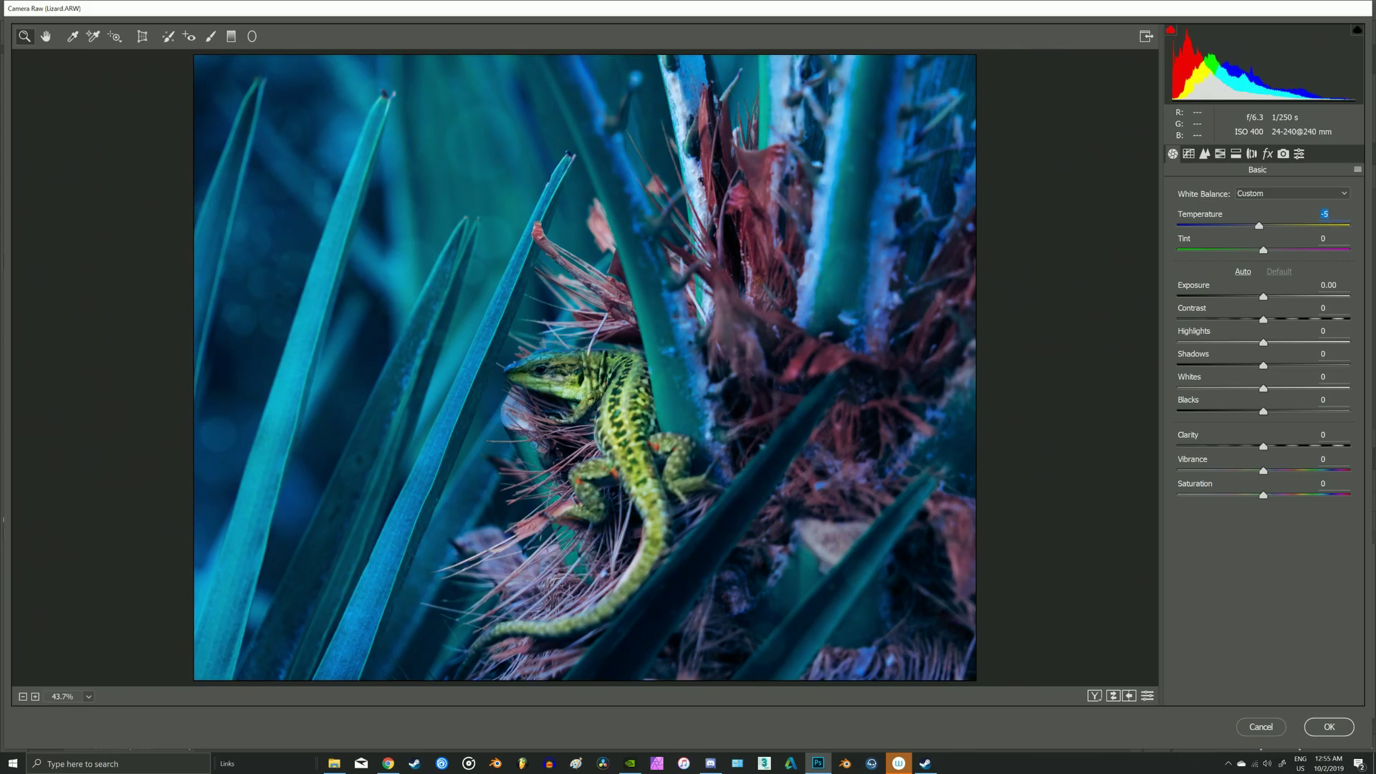
drag(1264, 320, 1282, 320)
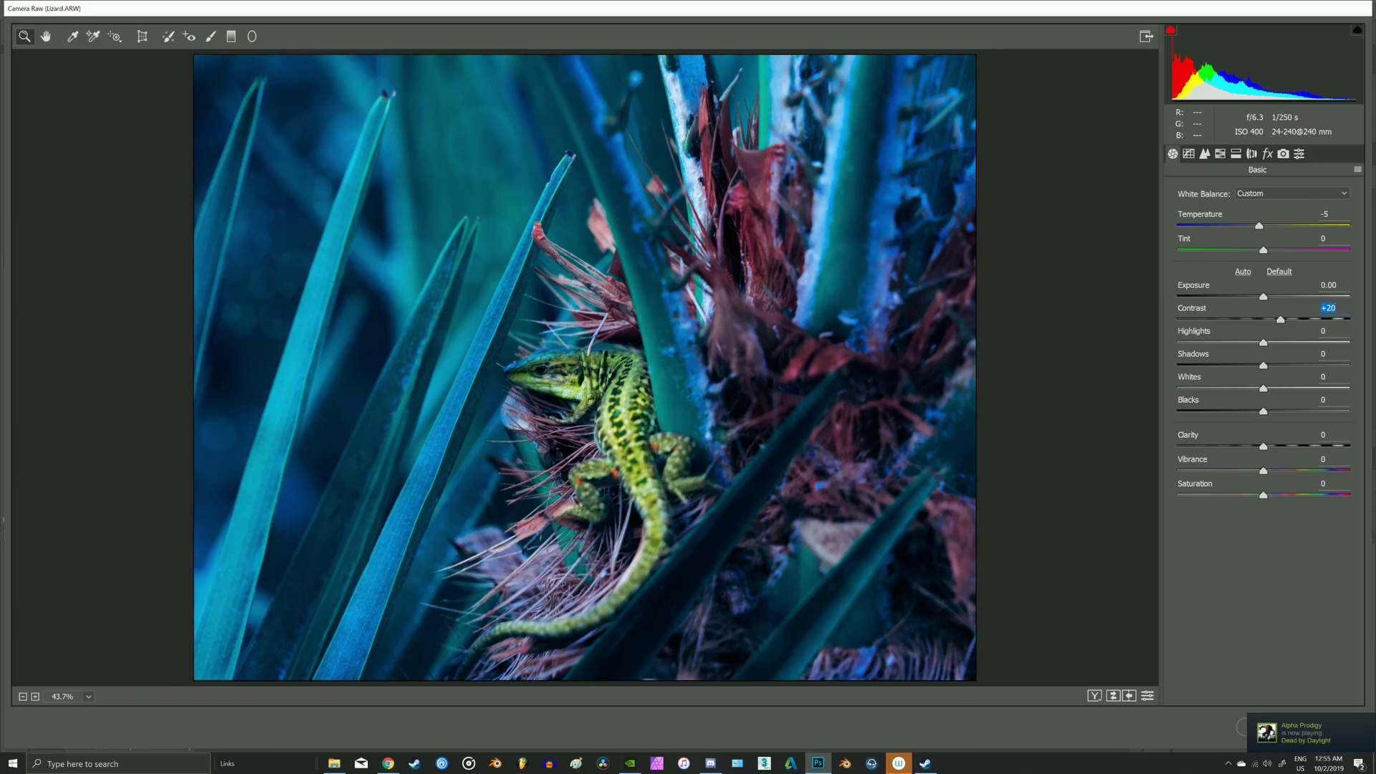
mouse_move(1264, 343)
mouse_down()
mouse_move(1238, 342)
mouse_move(1296, 342)
mouse_move(1276, 343)
mouse_up()
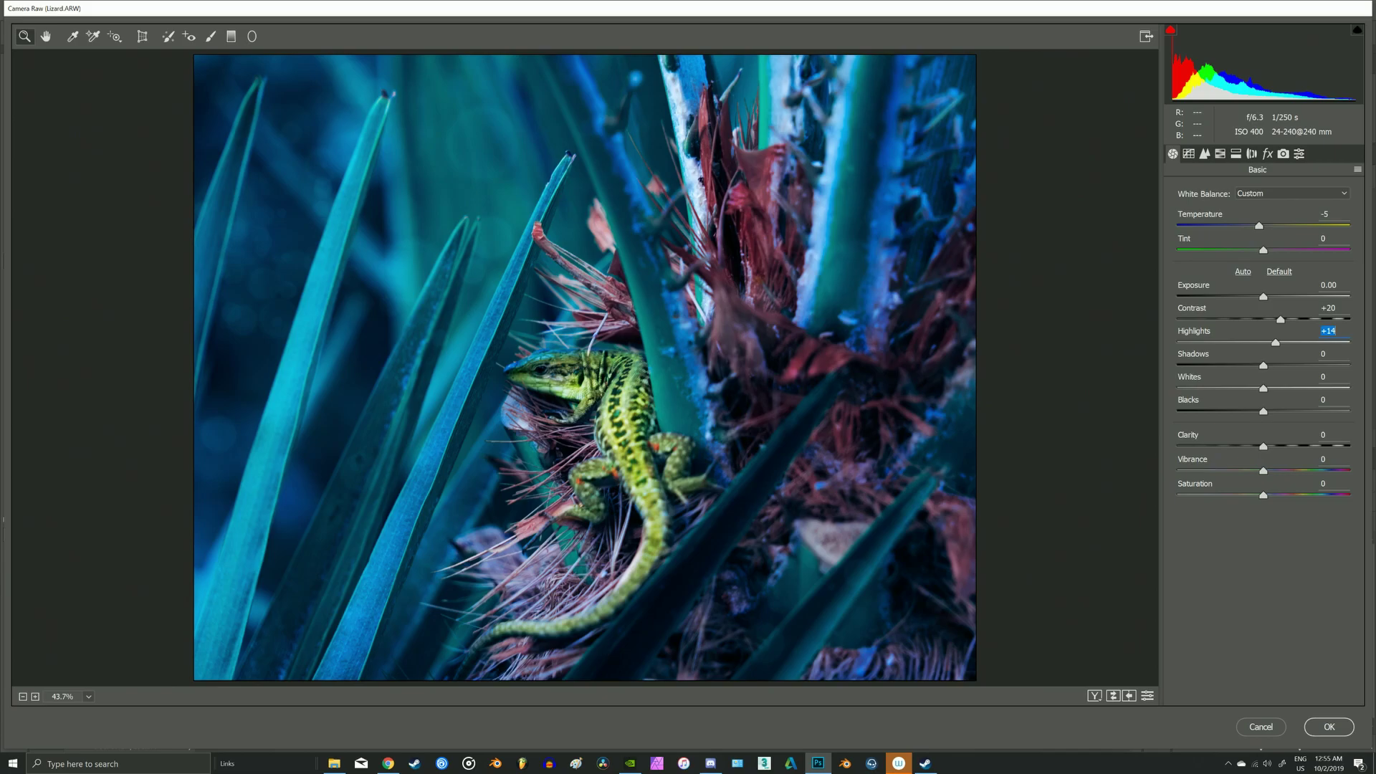
drag(1276, 342, 1243, 343)
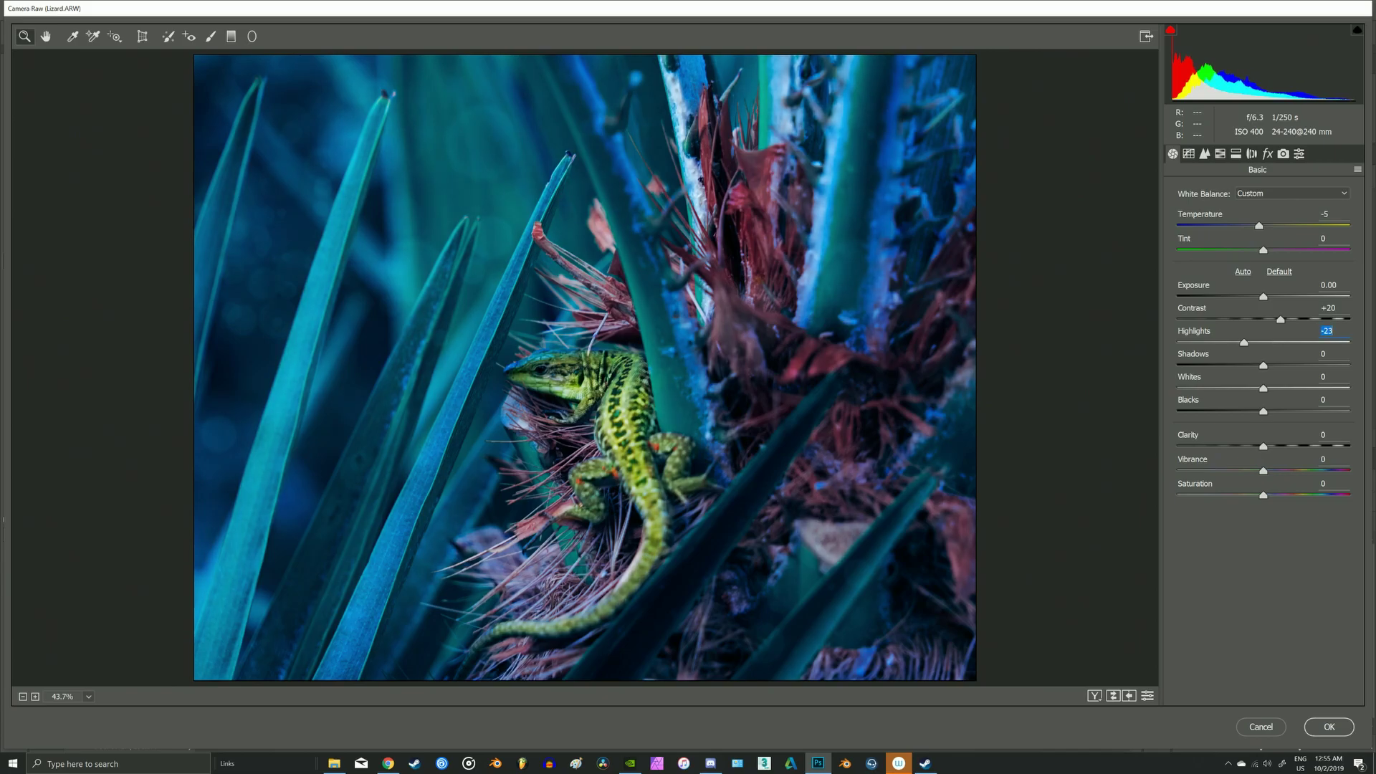
key(Down)
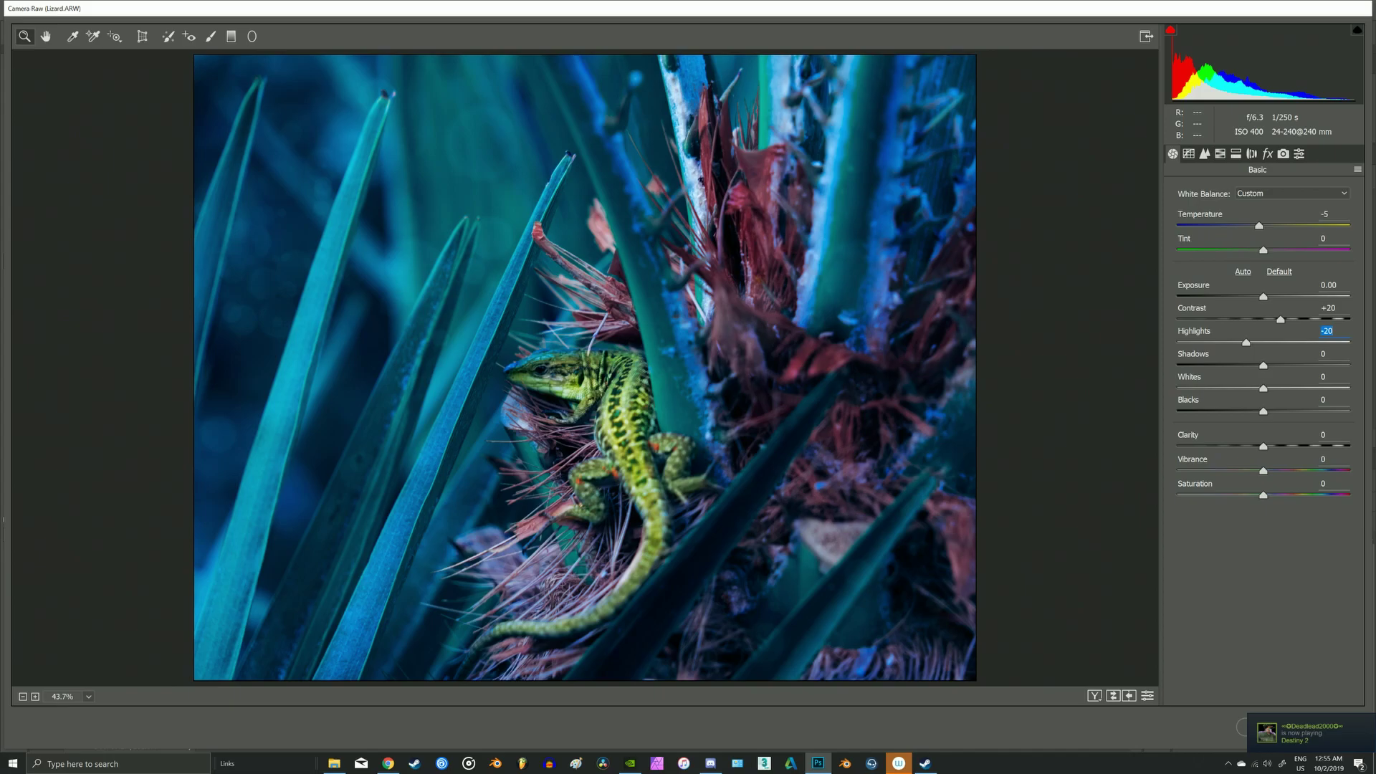
drag(1263, 471, 1272, 471)
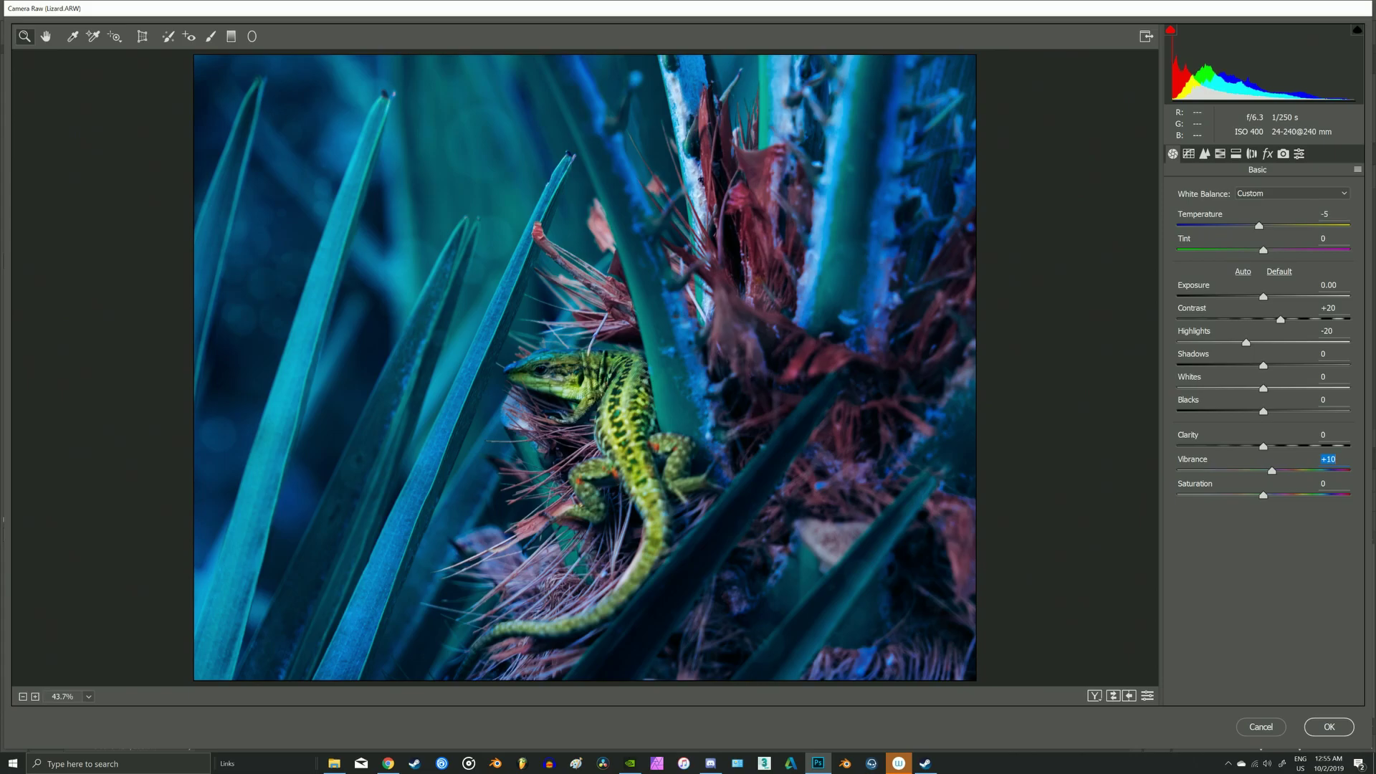
Shape the RGB point tone curve with raised blacks, slightly darker shadows and an upper point at input 160, output 163
click(1188, 154)
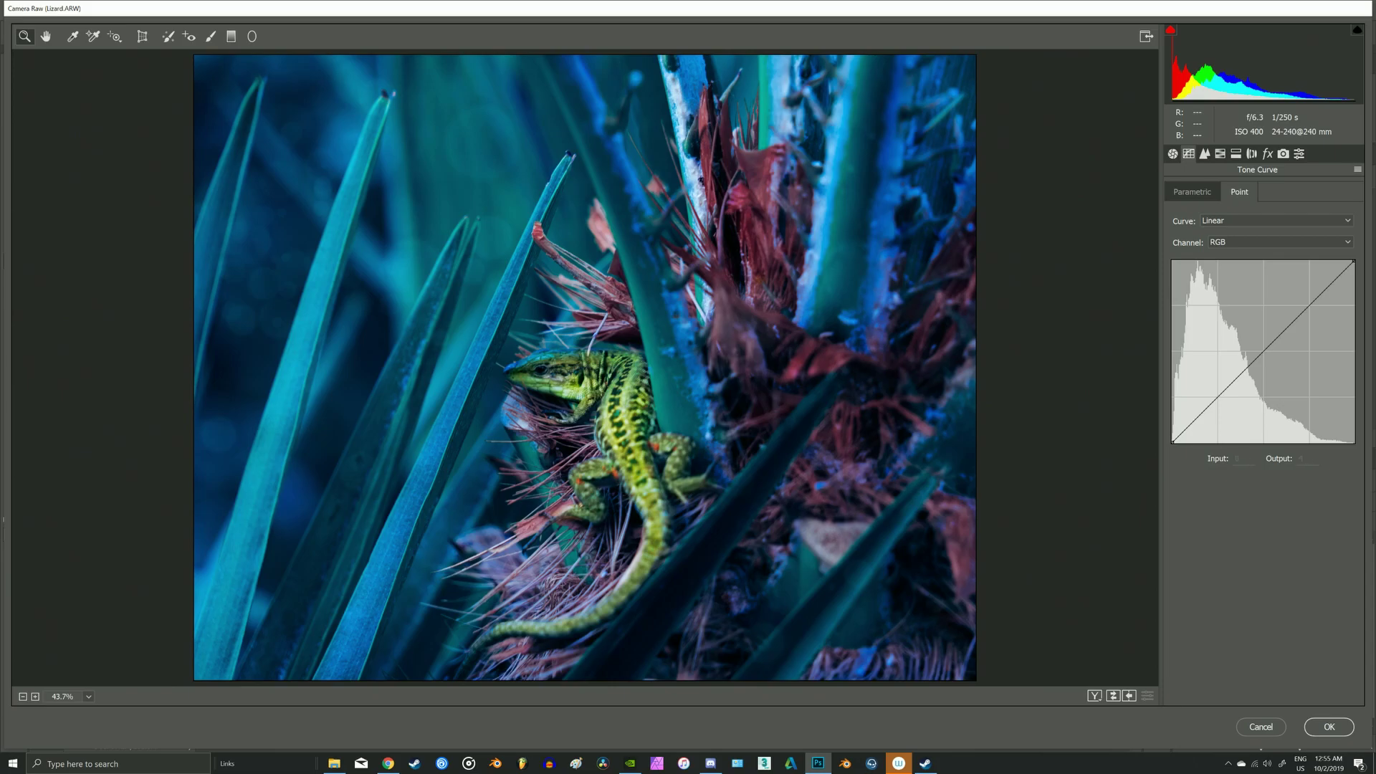
drag(1172, 442, 1207, 411)
drag(1289, 334, 1287, 326)
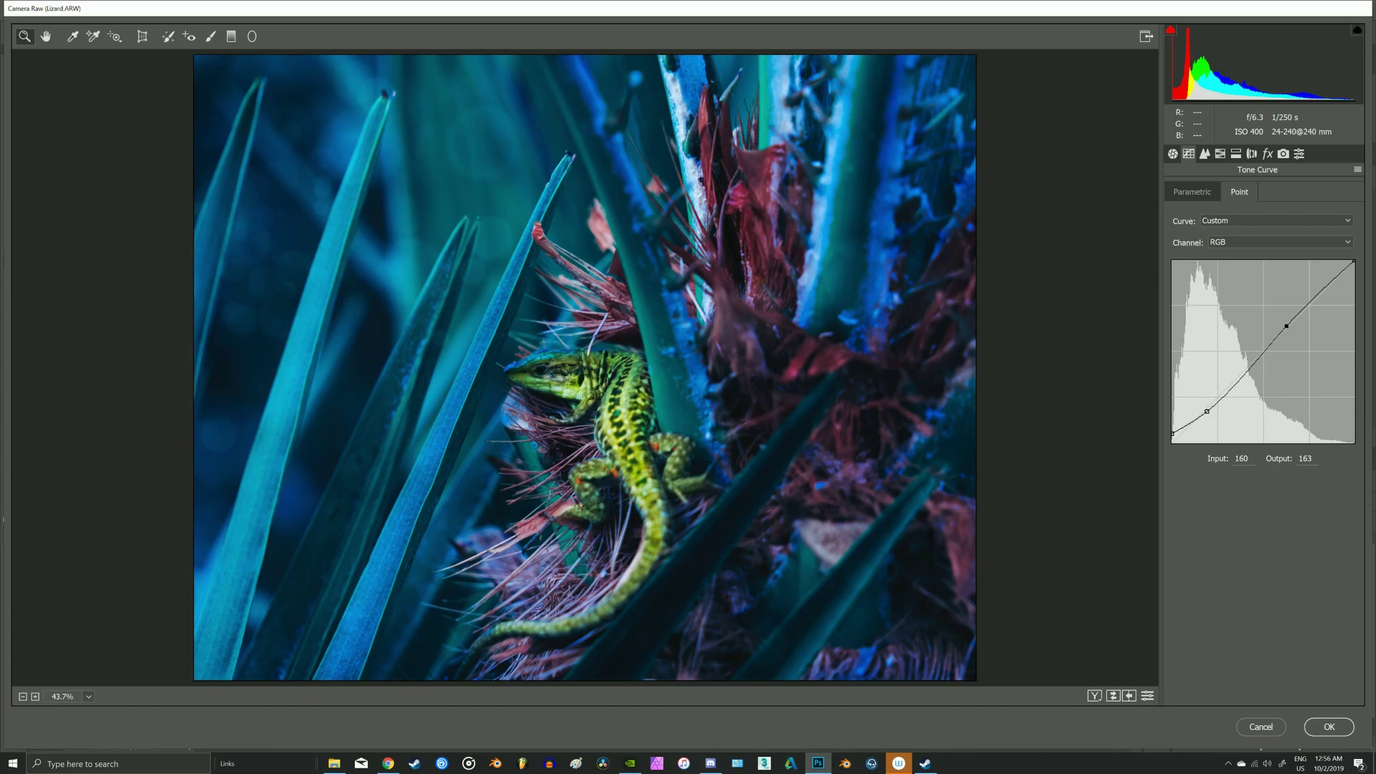
Adjust the HSL hues so the teal plants shift toward blue
click(1205, 154)
click(1220, 154)
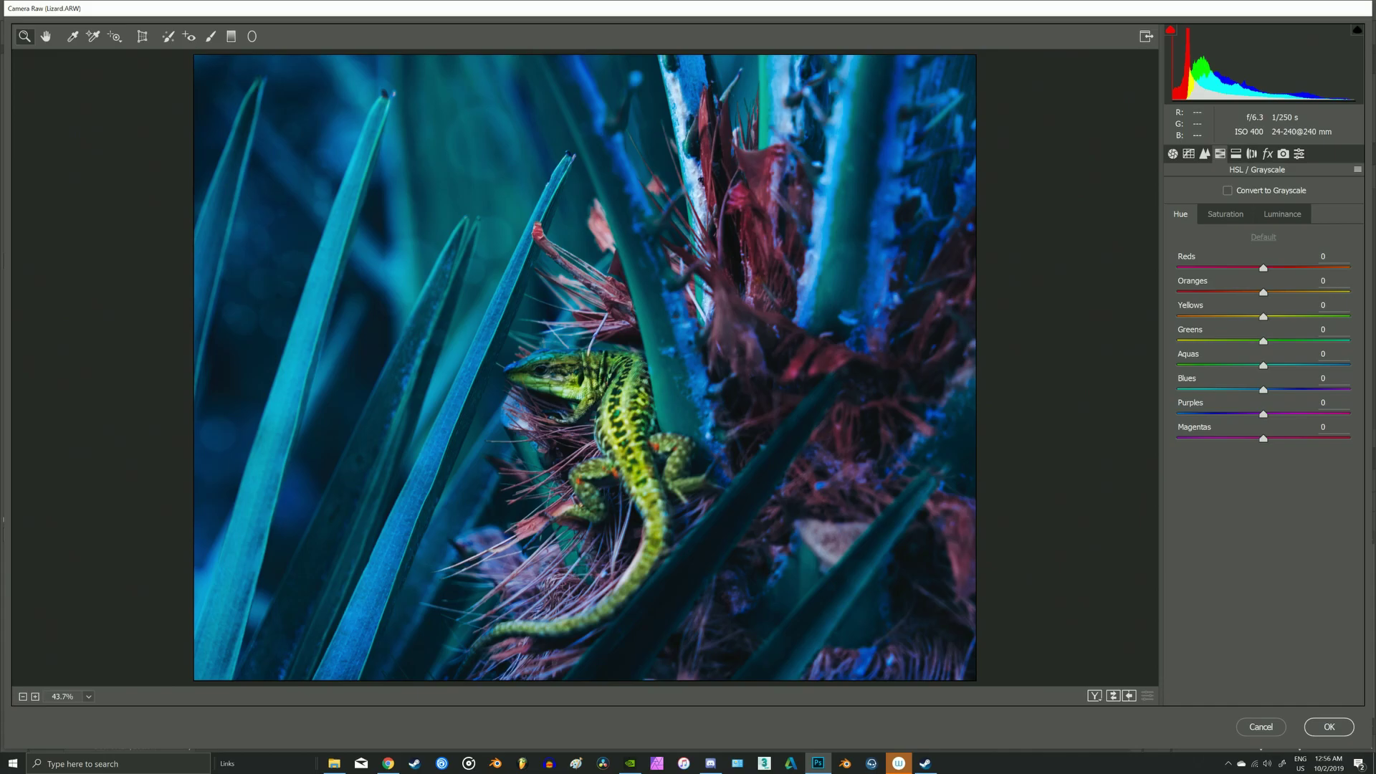
drag(1263, 268, 1349, 438)
Set the HSL saturation to reds +35, yellows -10, aquas +20 and blues +20
click(1226, 214)
drag(1264, 268, 1294, 268)
drag(1264, 317, 1281, 317)
drag(1264, 366, 1281, 366)
drag(1264, 390, 1281, 390)
drag(1281, 317, 1255, 317)
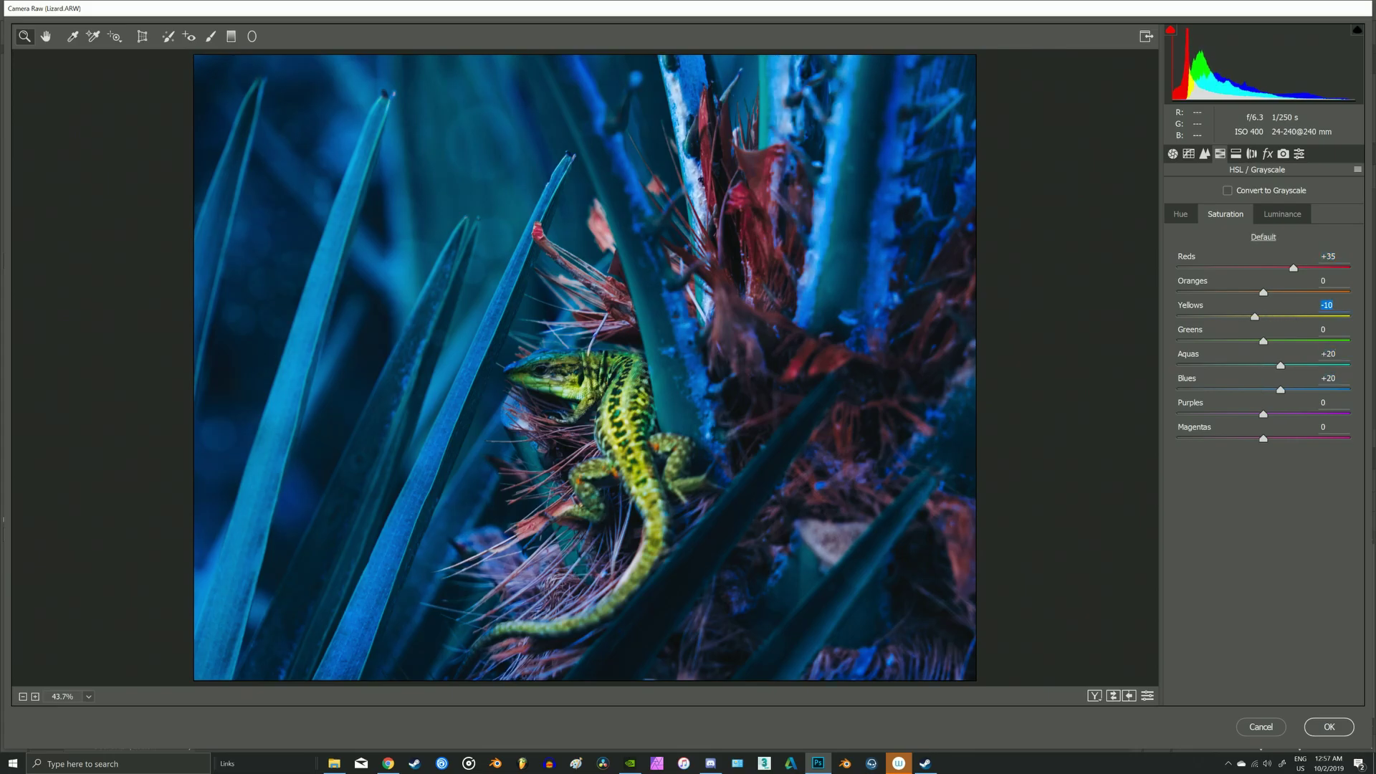
Set the HSL luminance to reds -20, yellows +15, aquas +10, blues -10 and magentas +30
click(1282, 214)
drag(1264, 268, 1247, 268)
drag(1263, 317, 1279, 317)
drag(1264, 365, 1255, 390)
drag(1264, 439, 1290, 439)
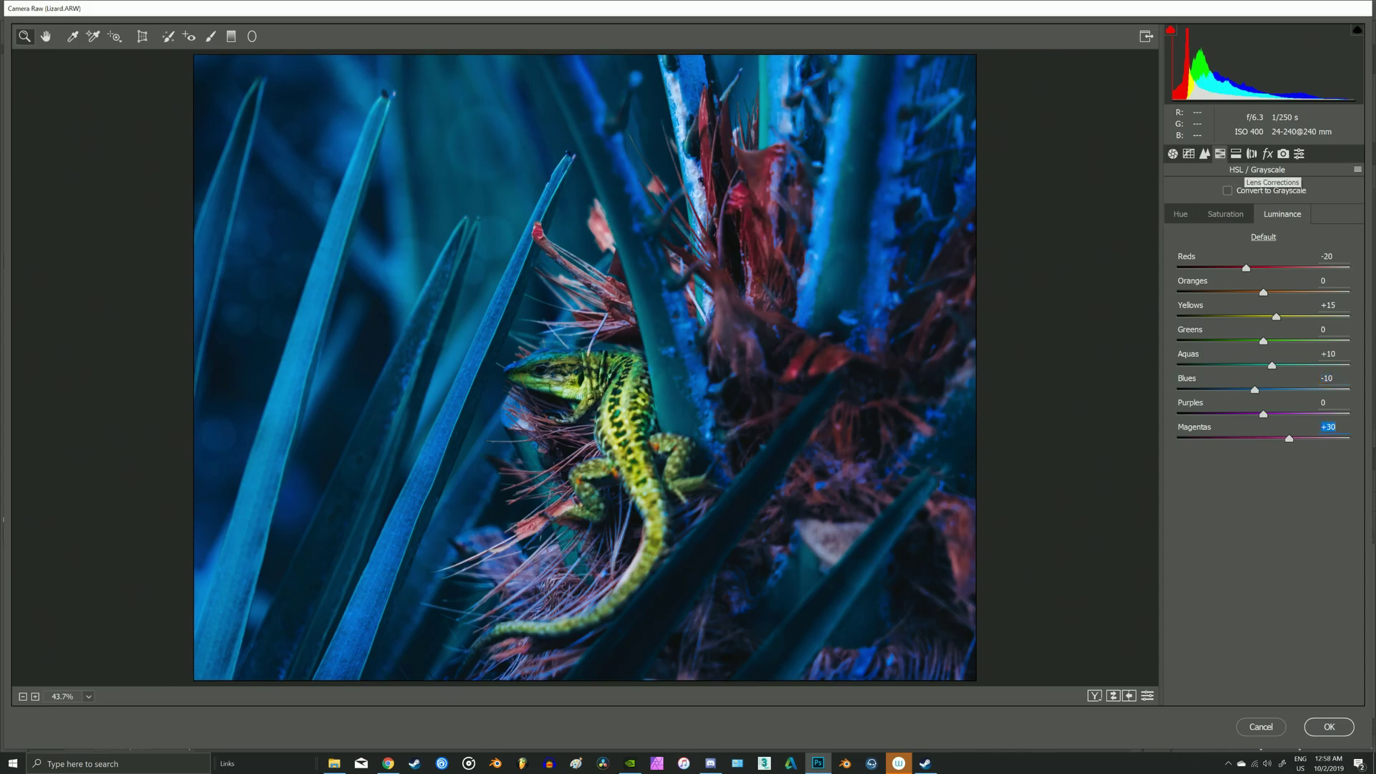
Add grain of amount 13 and a Highlight Priority vignette with amount -40, midpoint 30, roundness +34 and feather 76
click(1267, 153)
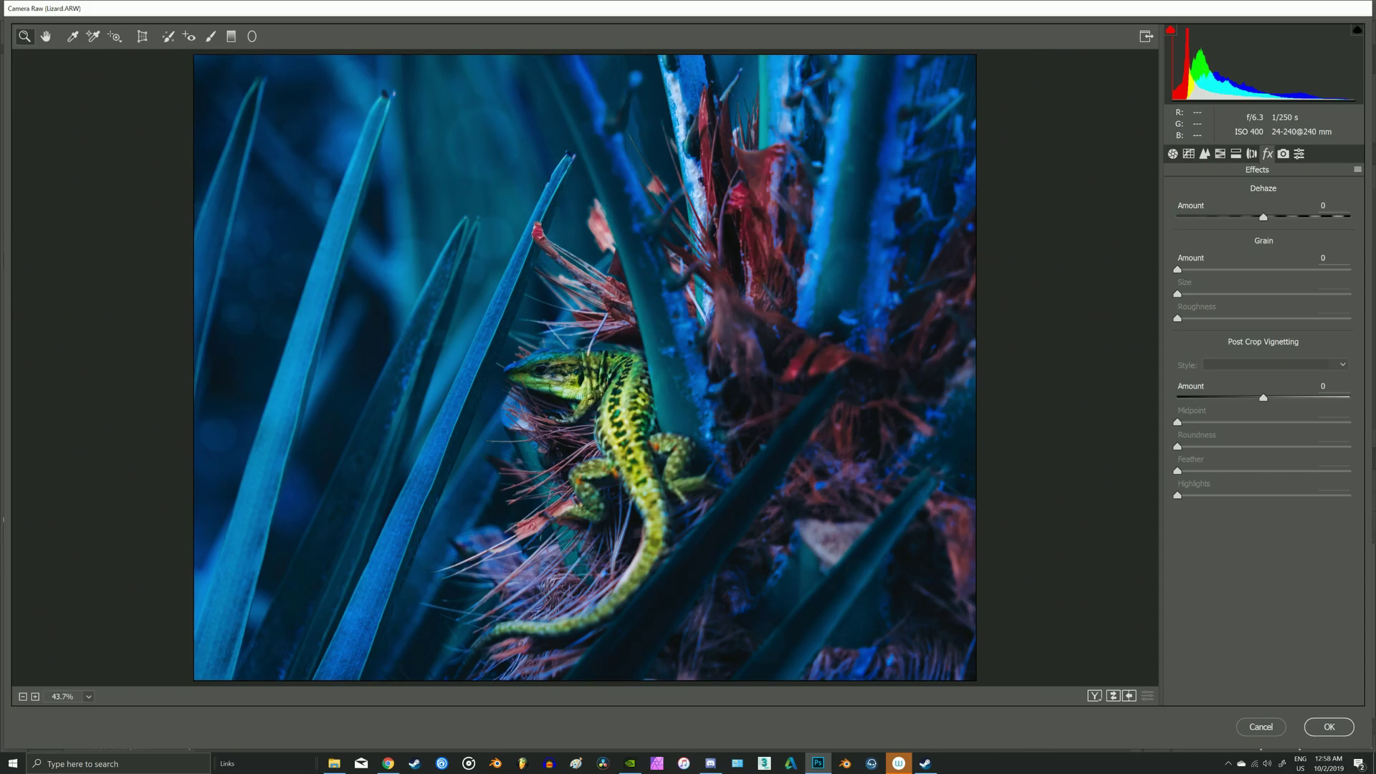
drag(1178, 270, 1198, 270)
drag(1263, 397, 1232, 398)
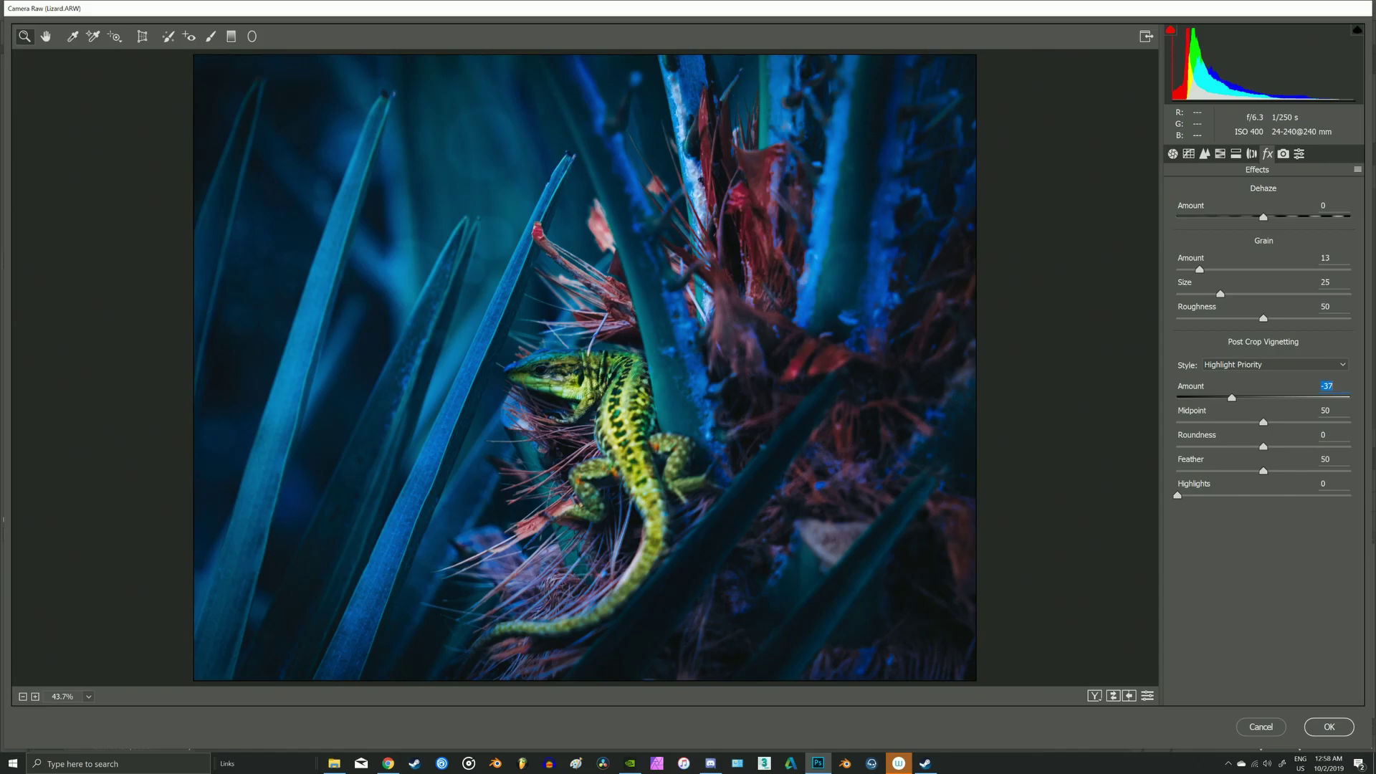
drag(1264, 422, 1310, 471)
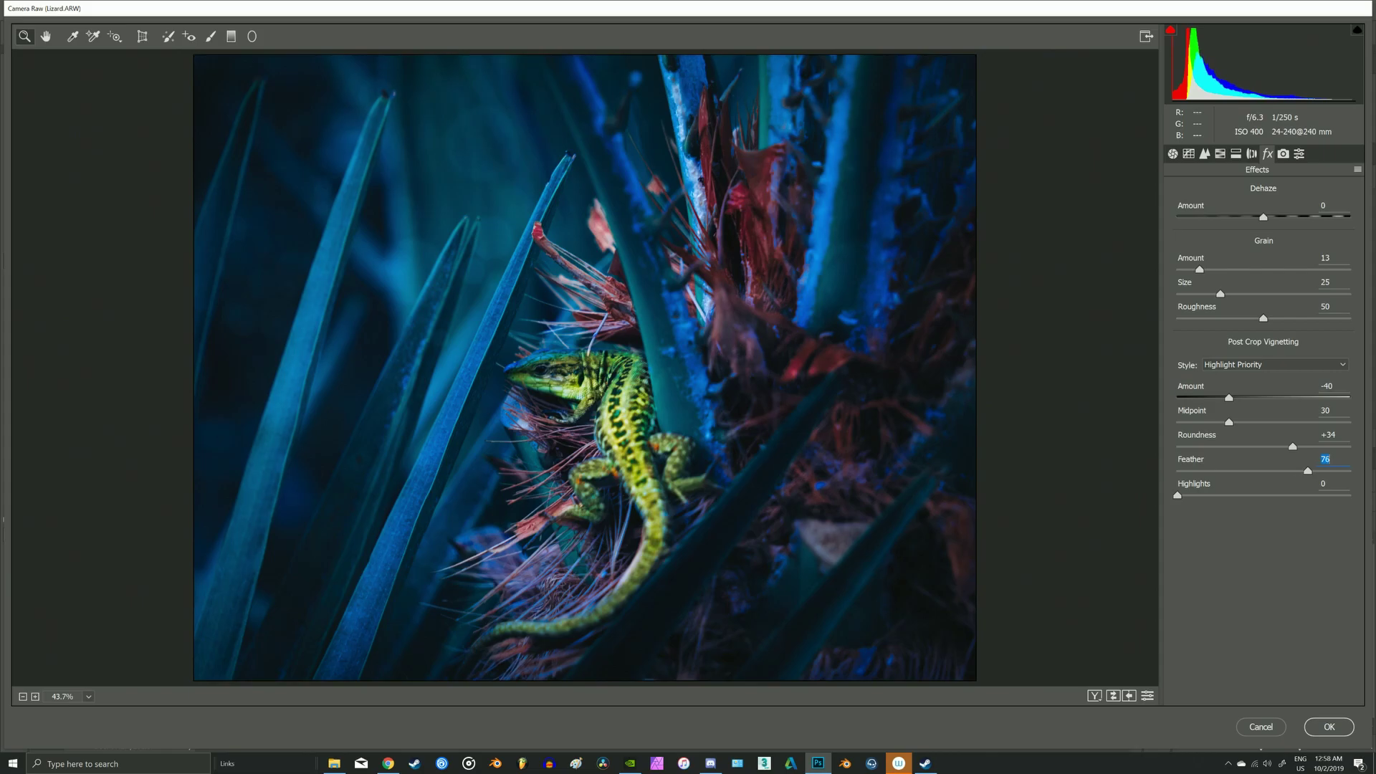